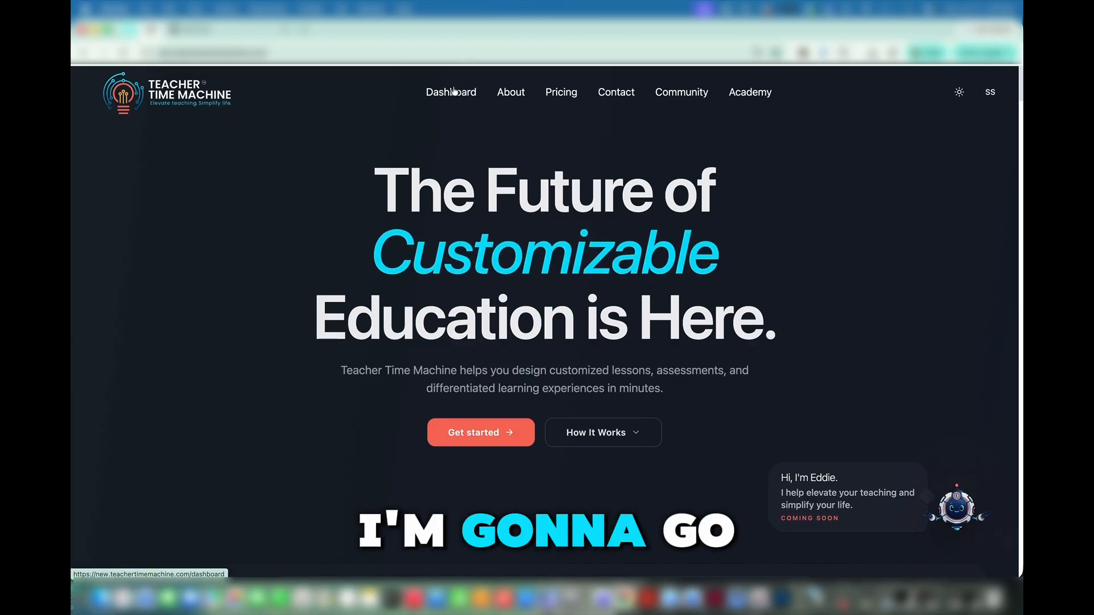
Open the Shared Library from the dashboard and bring up its resource filters.
click(454, 93)
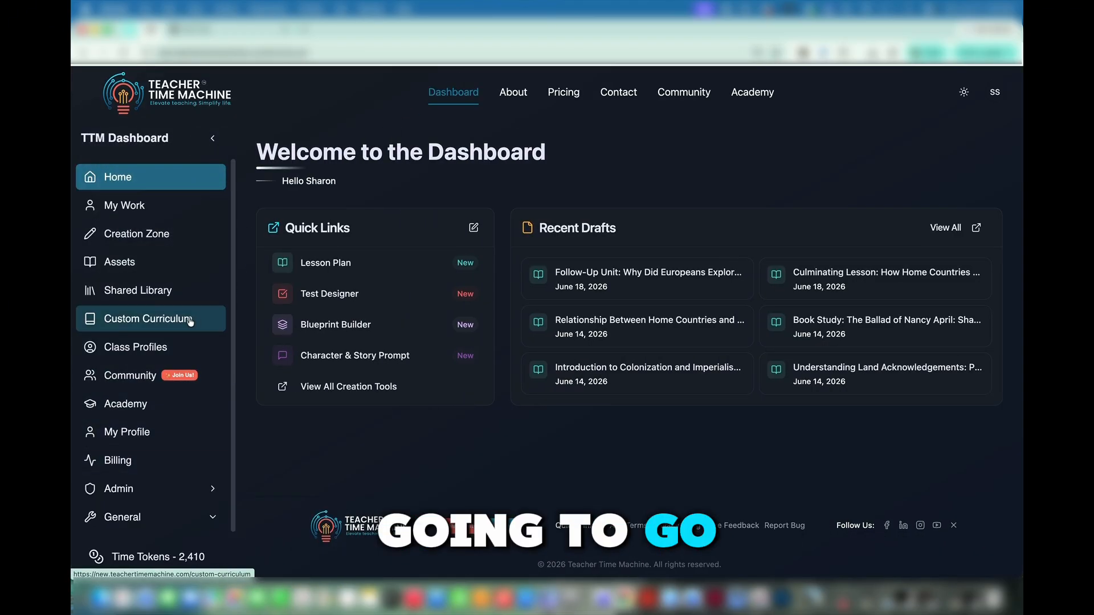
click(147, 293)
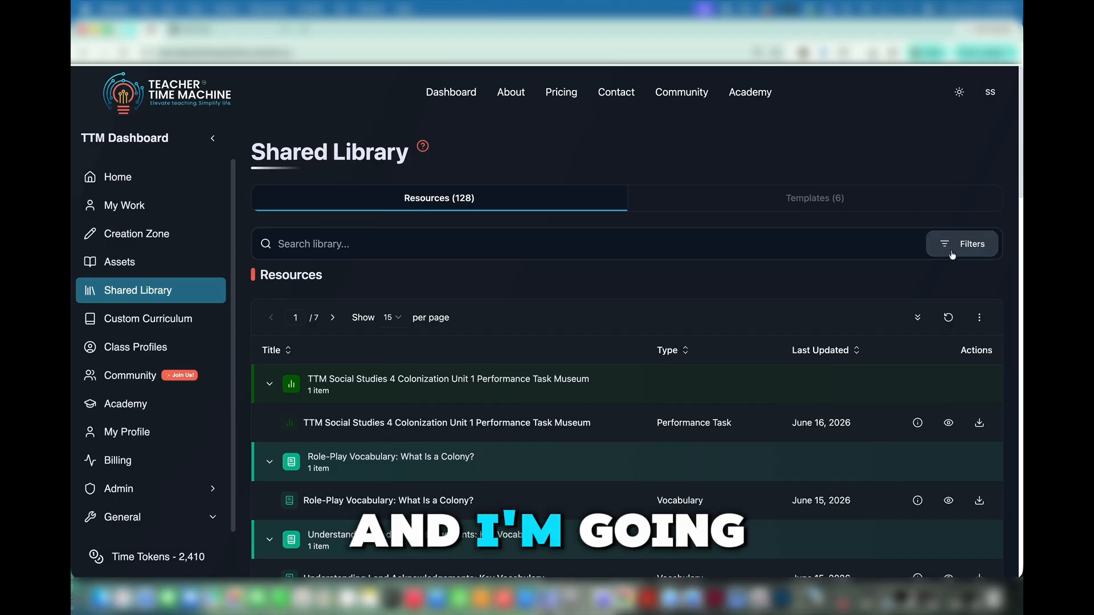
click(951, 253)
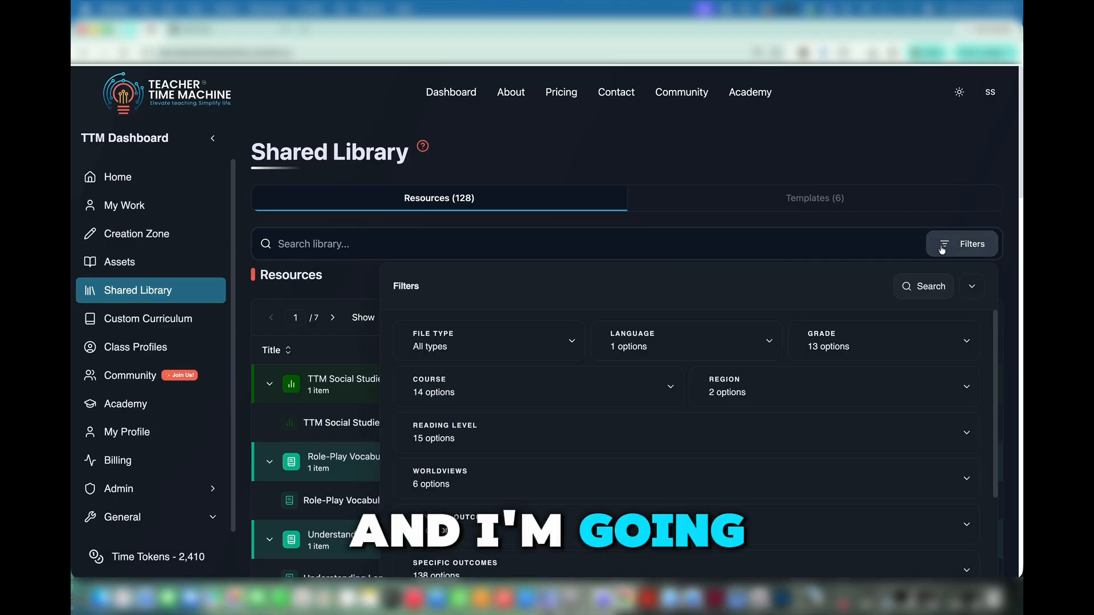
Filter the shared resources by the Lesson Plan file type.
click(564, 343)
scroll(424, 490, down, 3)
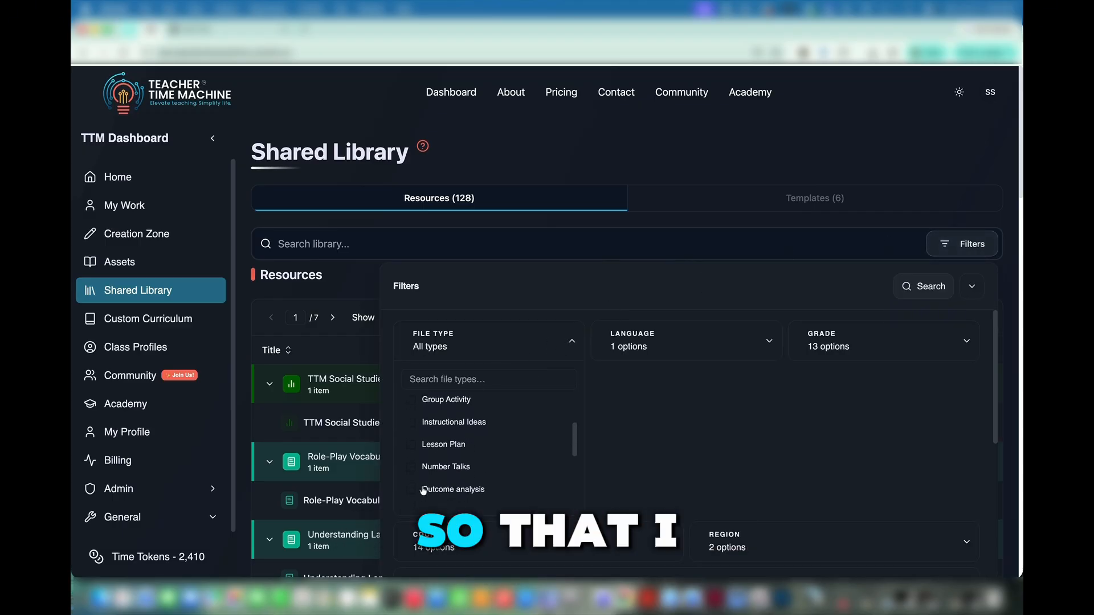
scroll(423, 420, up, 2)
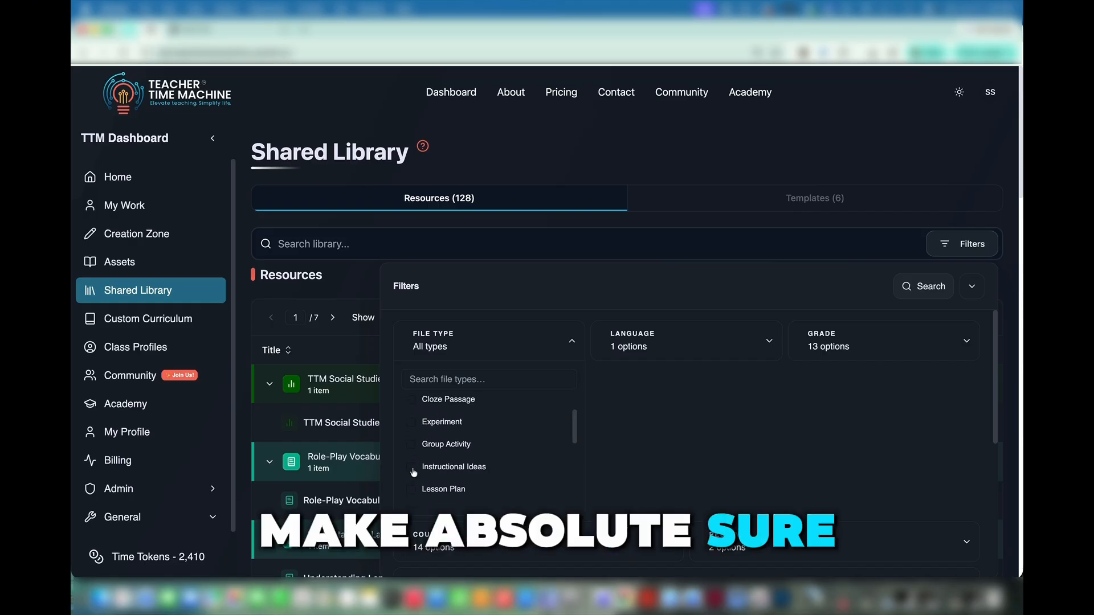
scroll(413, 472, up, 2)
scroll(413, 473, down, 2)
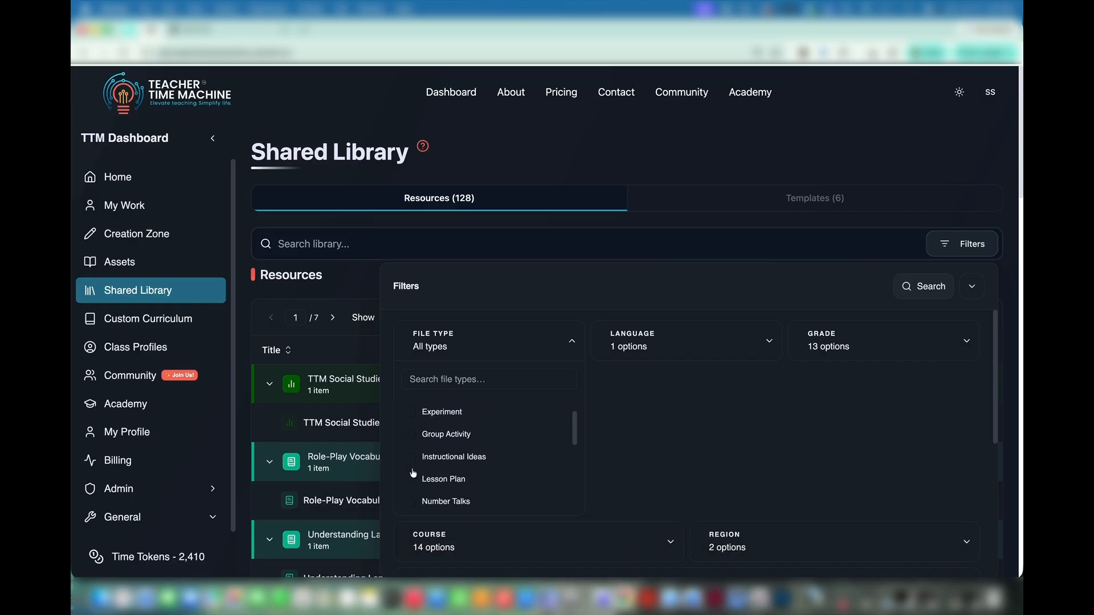
scroll(413, 473, down, 3)
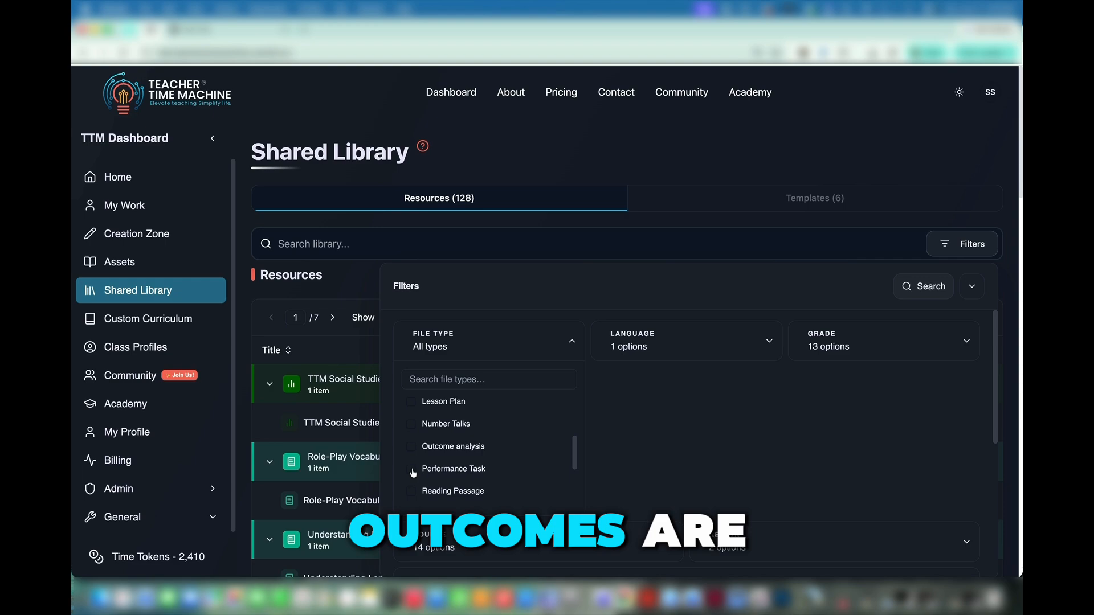
scroll(413, 473, down, 3)
scroll(413, 473, up, 3)
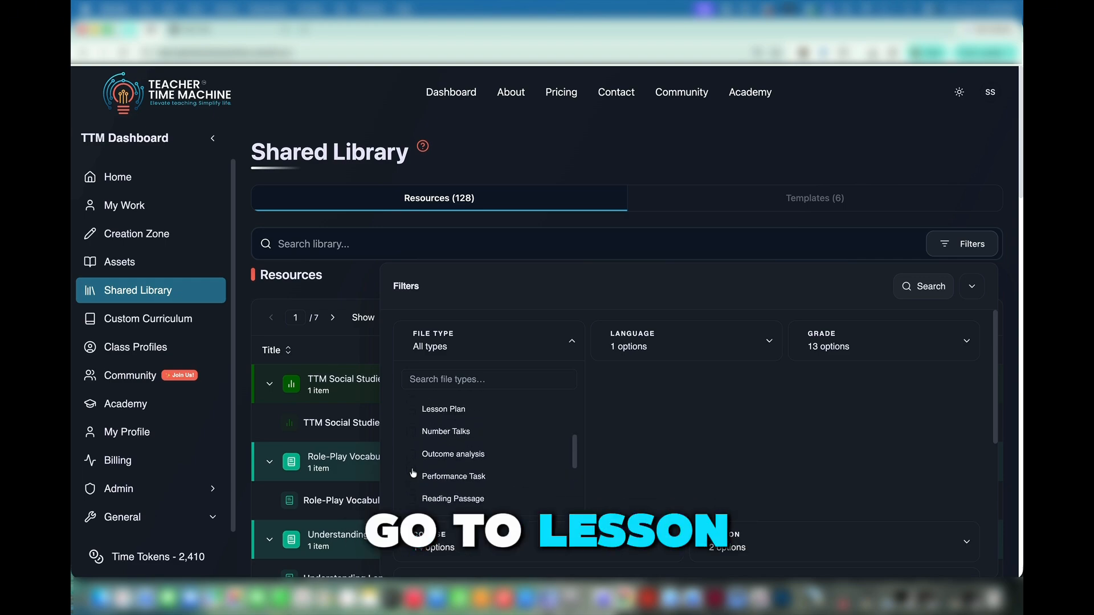
scroll(413, 473, up, 2)
click(411, 470)
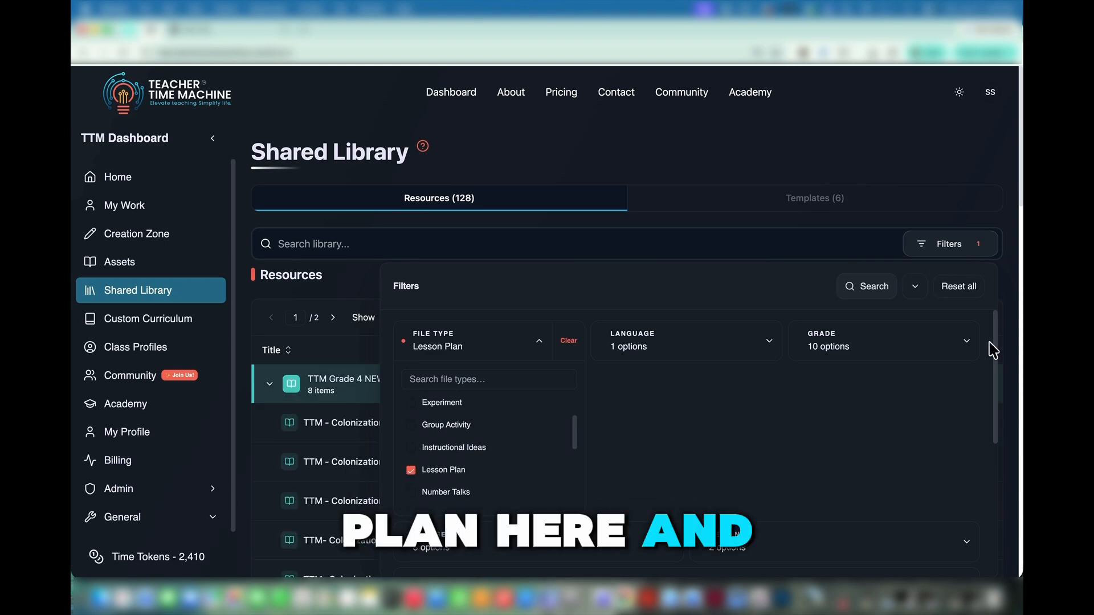
Limit the lesson plans to Grade 4 and dismiss the filter options.
click(970, 342)
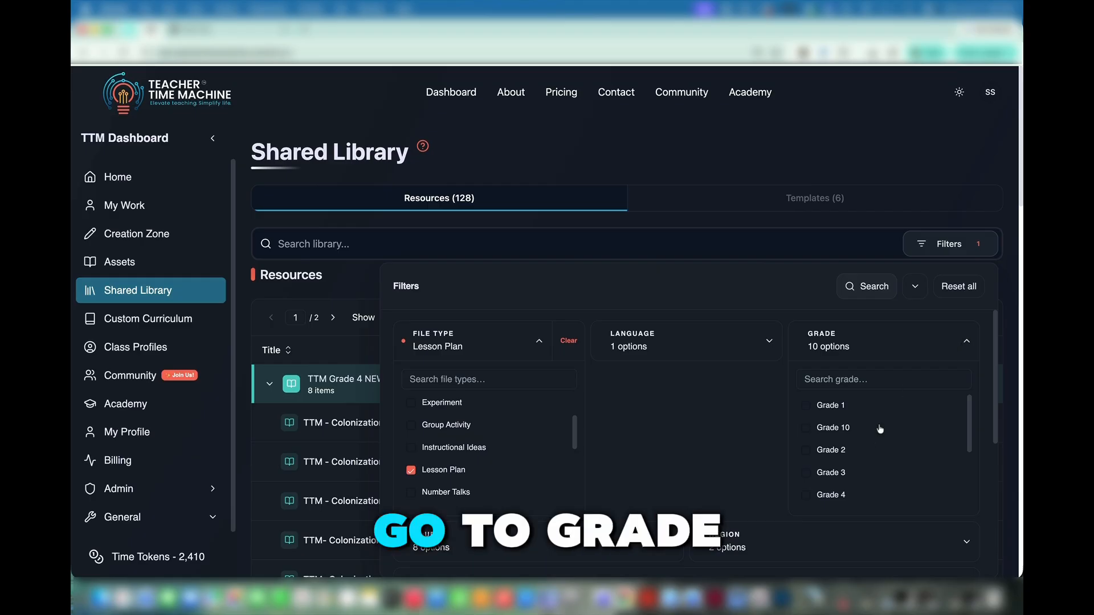
click(849, 496)
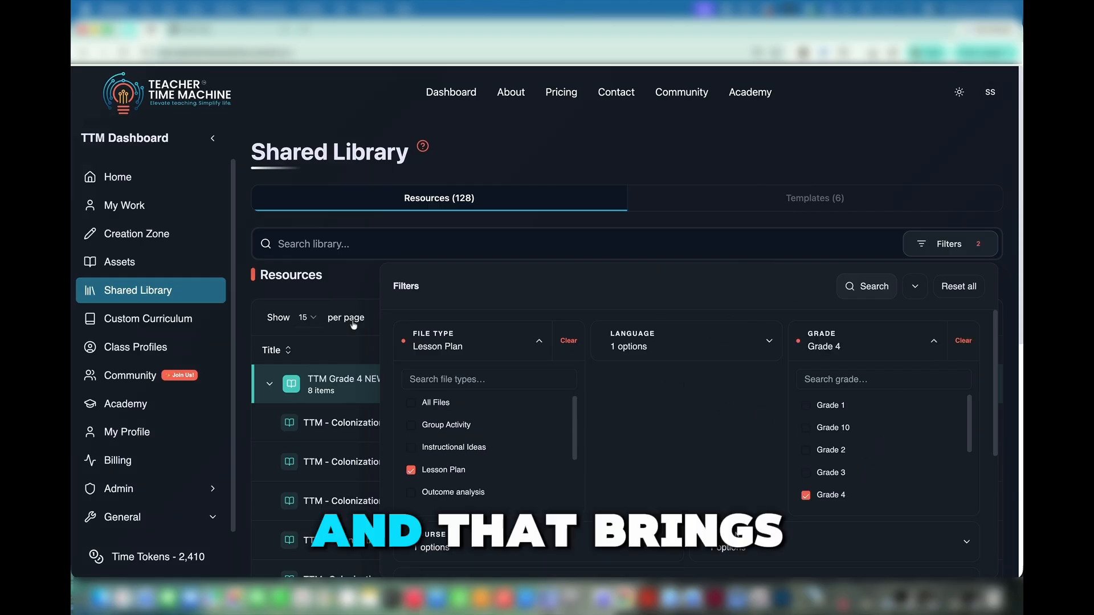
click(237, 347)
Find the "Week 1 lessons 1-2 Intro to Colonization" lesson plan, preview its outcomes and learning design, and close the preview.
scroll(427, 412, down, 6)
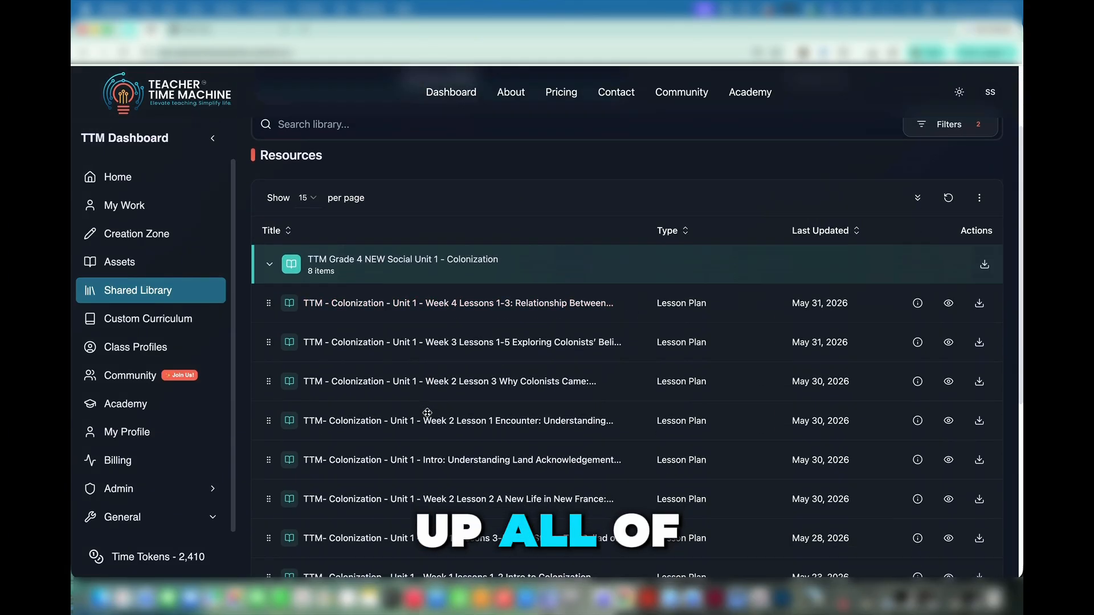
scroll(427, 412, down, 2)
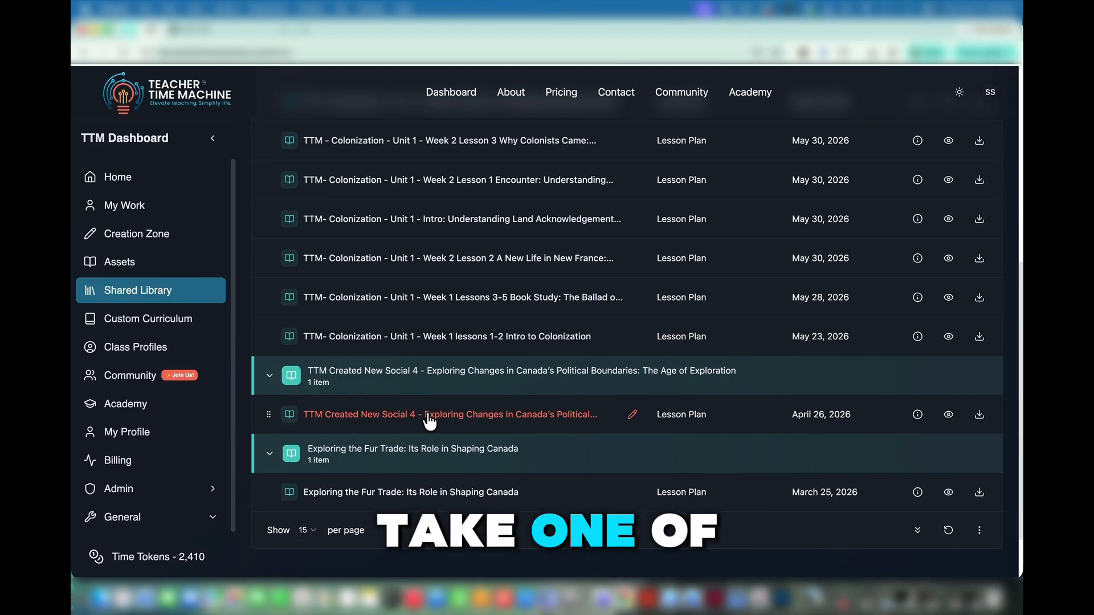
scroll(447, 278, down, 1)
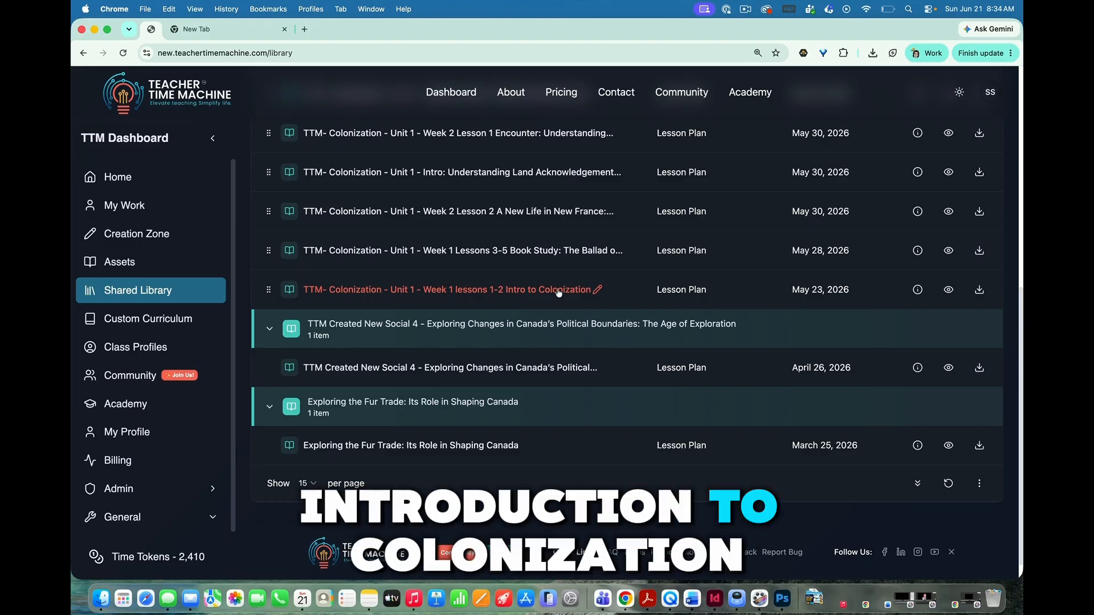
click(950, 291)
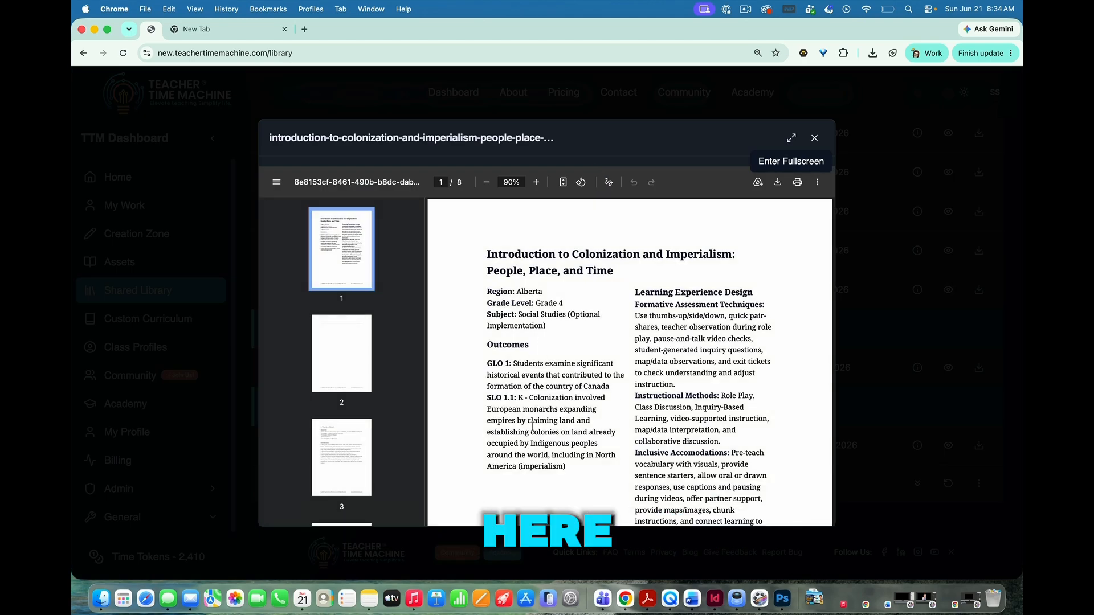
scroll(529, 399, down, 3)
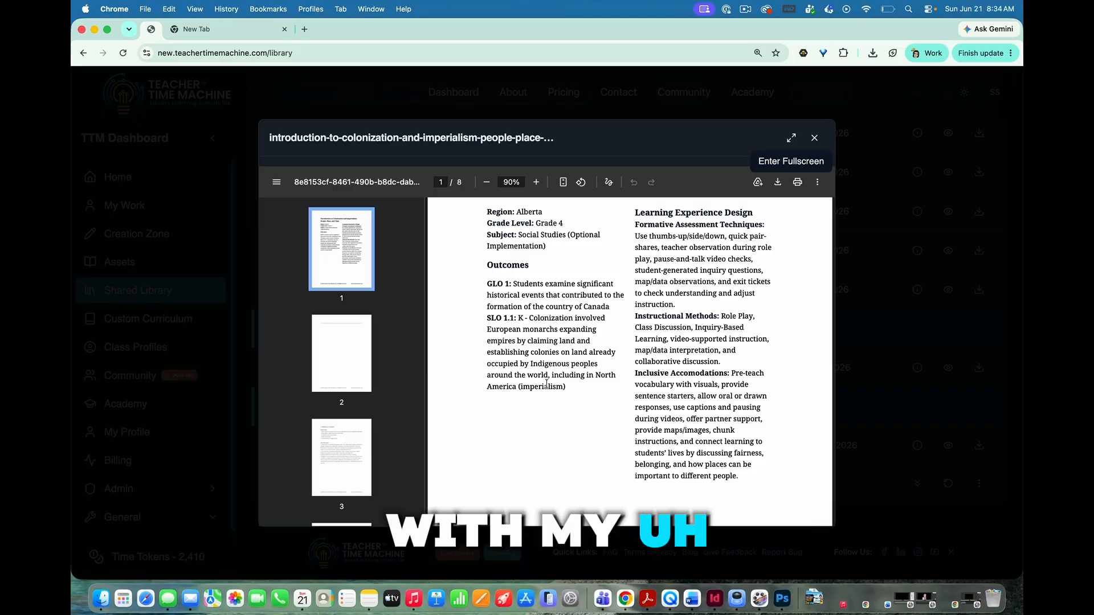
key(Escape)
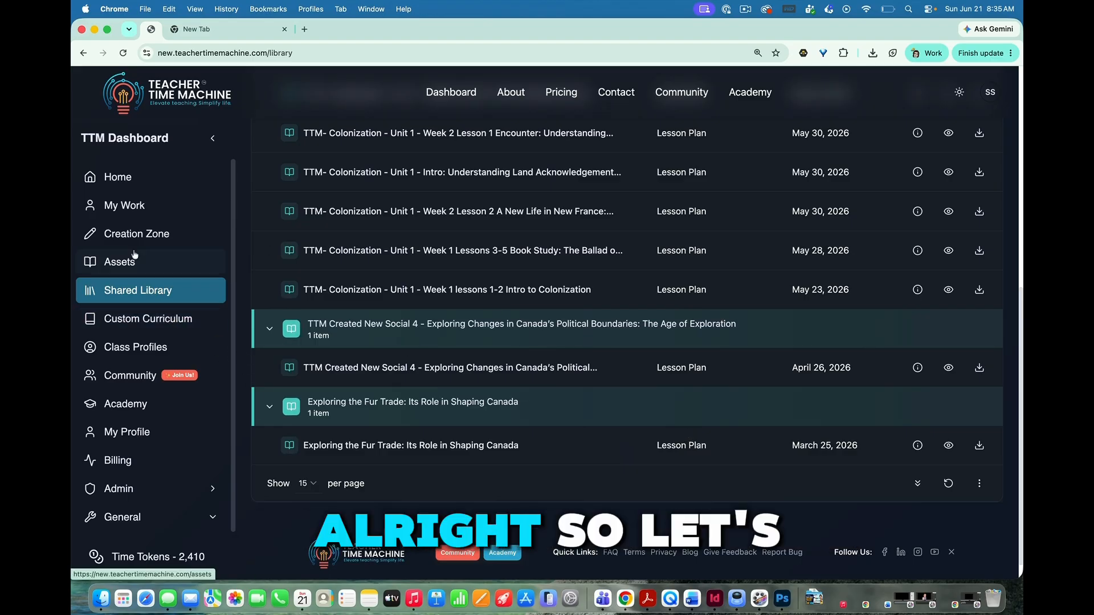
Start a test in the Test Designer using the Grade 4 Social Studies class profile and proceed to the test questions stage.
click(140, 236)
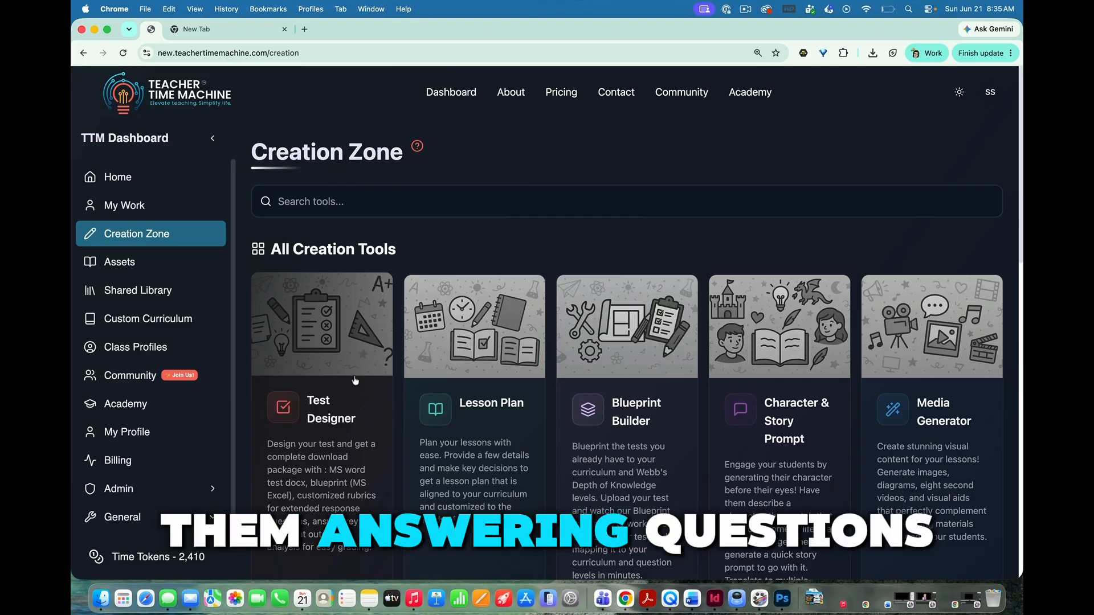
click(337, 459)
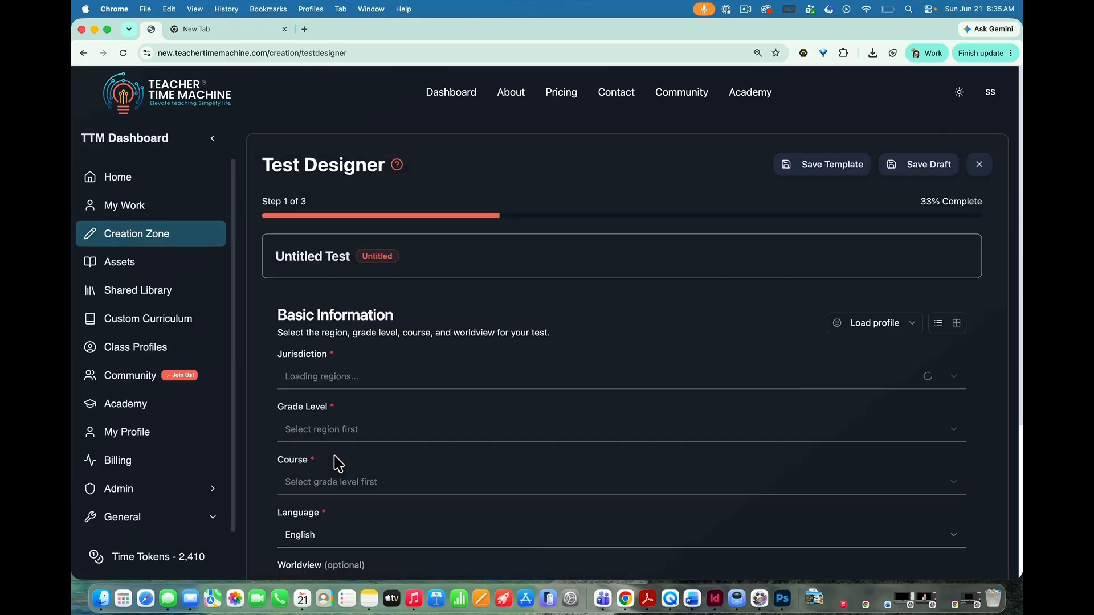
scroll(813, 399, down, 5)
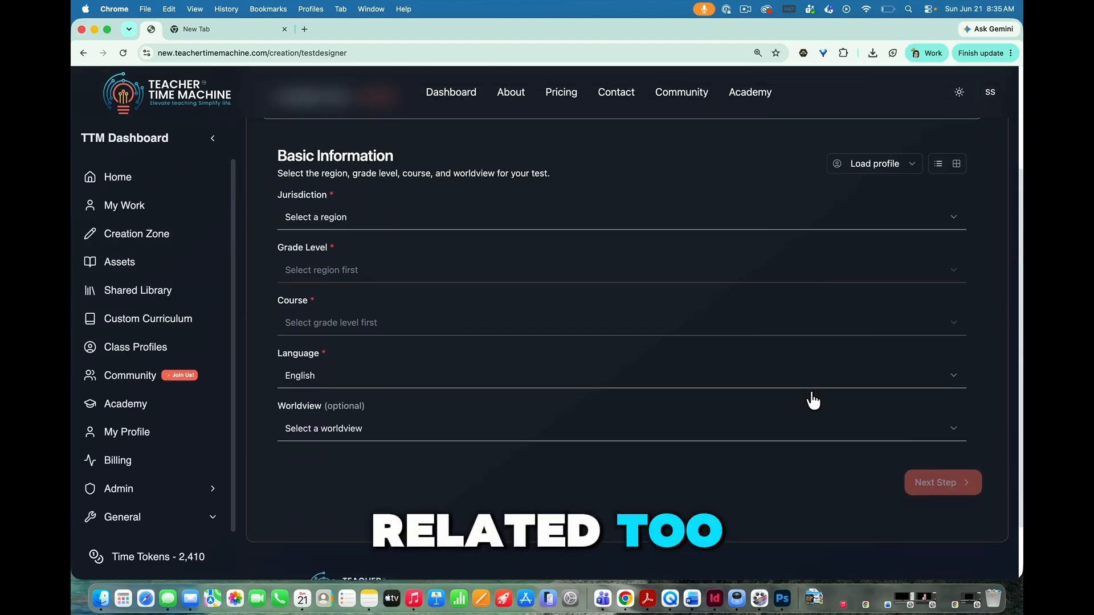
scroll(997, 102, up, 3)
scroll(997, 101, up, 1)
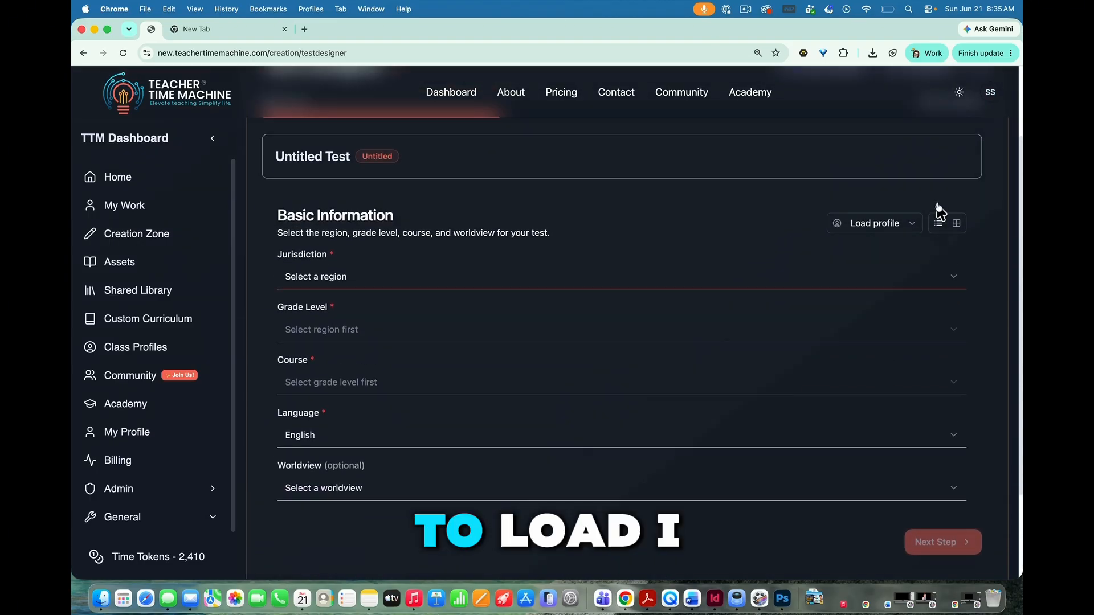
click(911, 222)
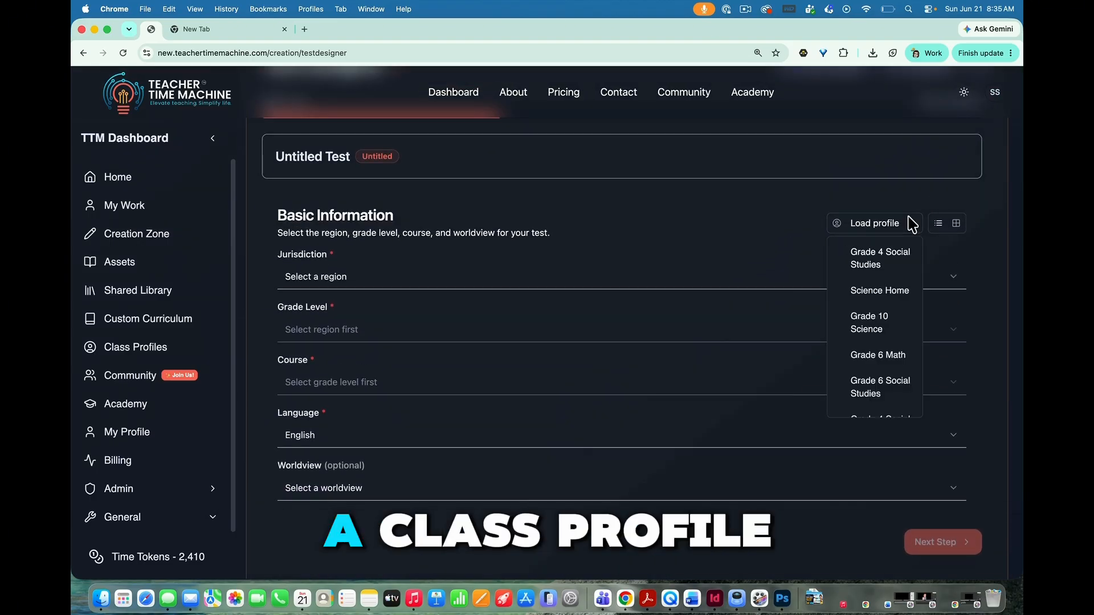
click(867, 265)
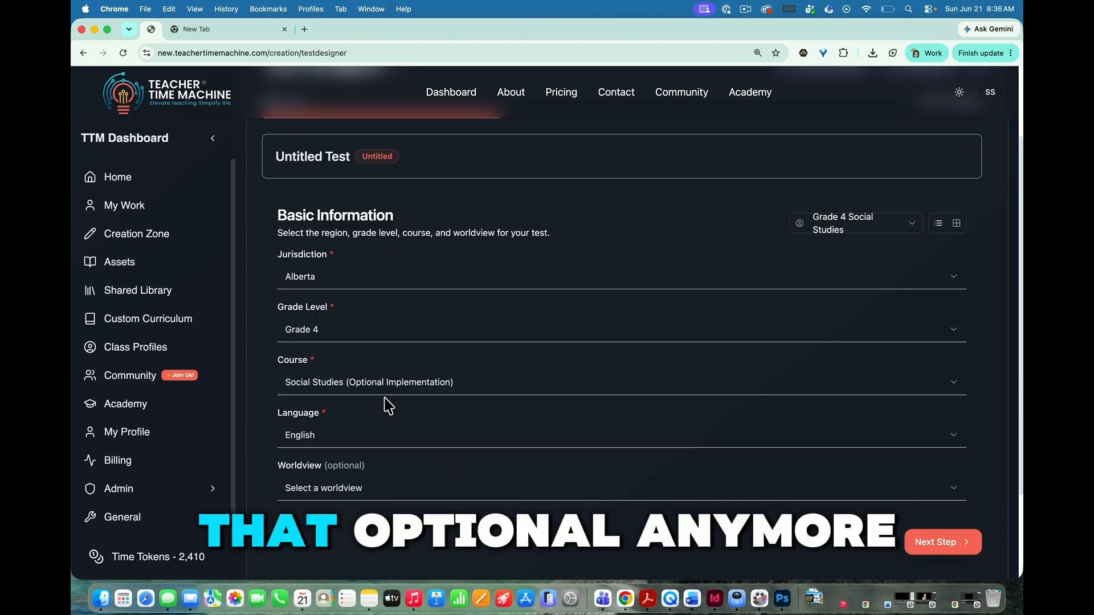
scroll(383, 403, down, 3)
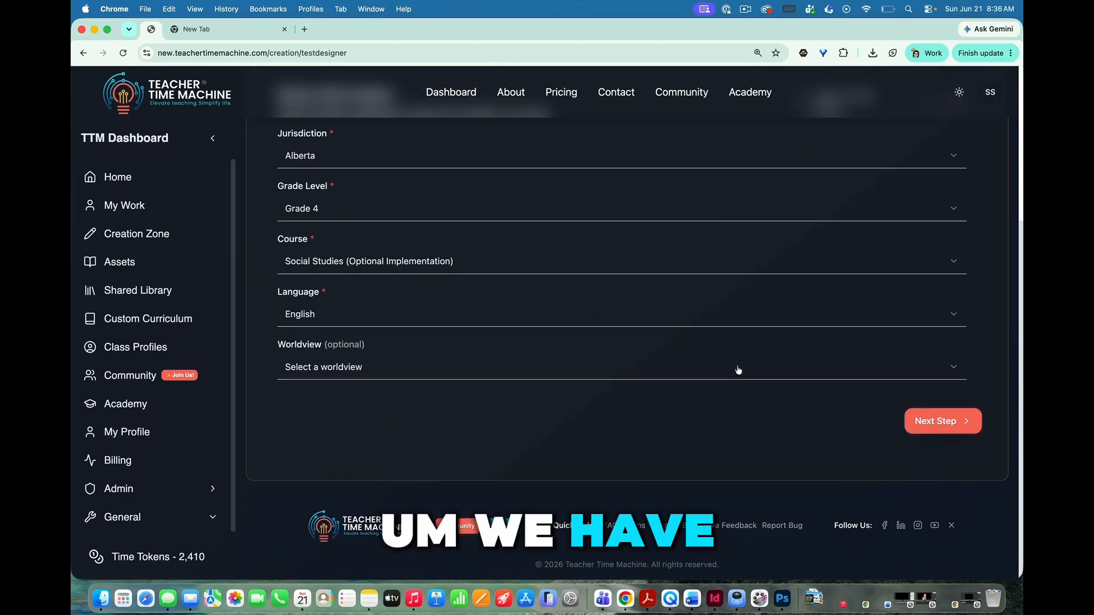
click(926, 420)
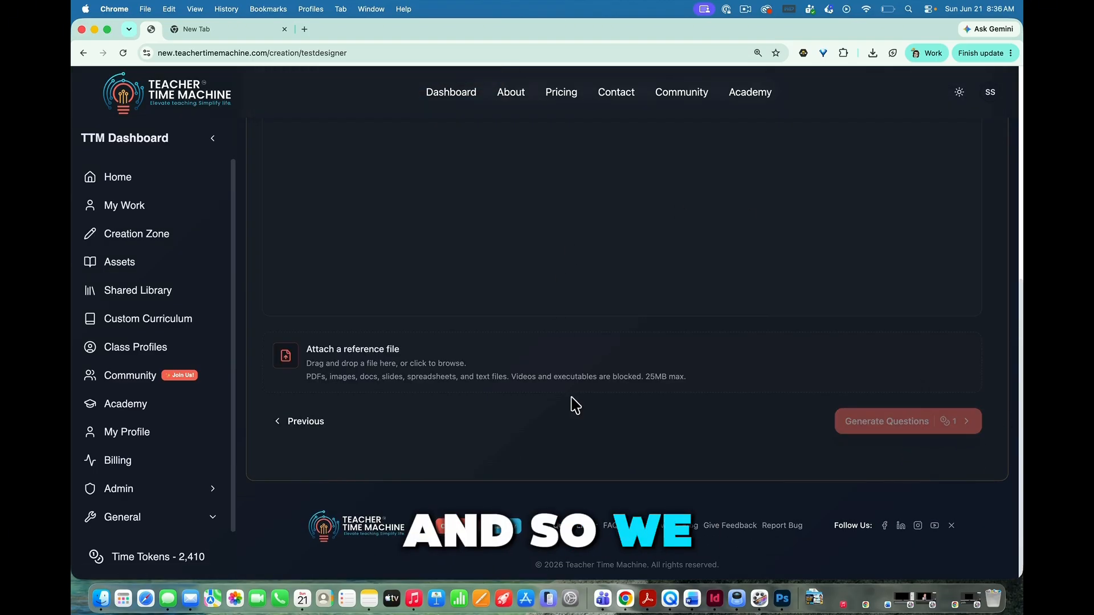
Search the Public Library for "colonization" to find a reference file for the test.
scroll(572, 397, up, 5)
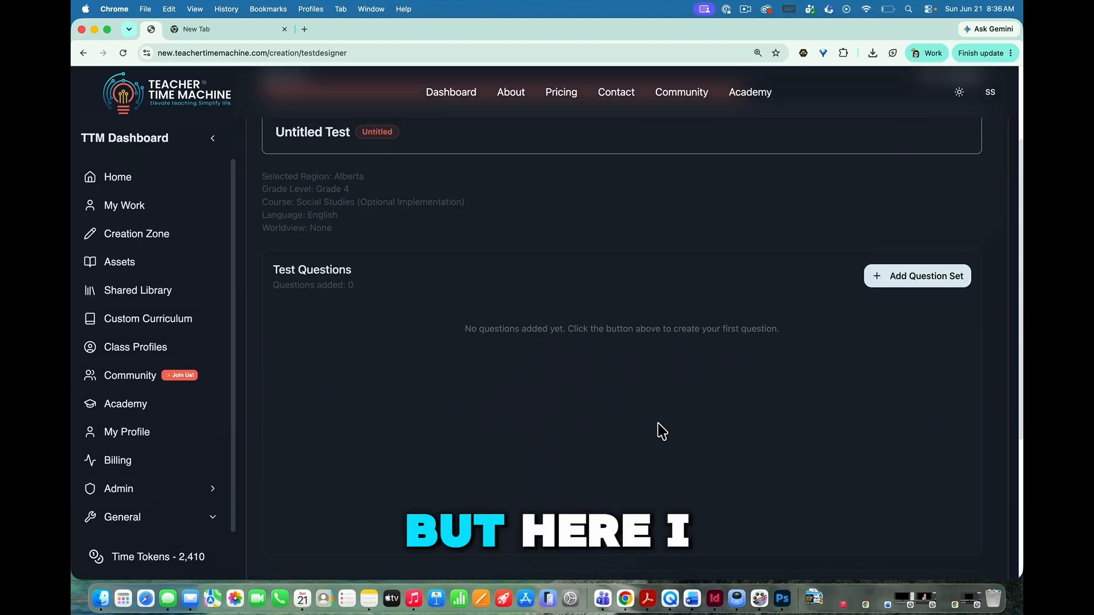
scroll(661, 432, down, 3)
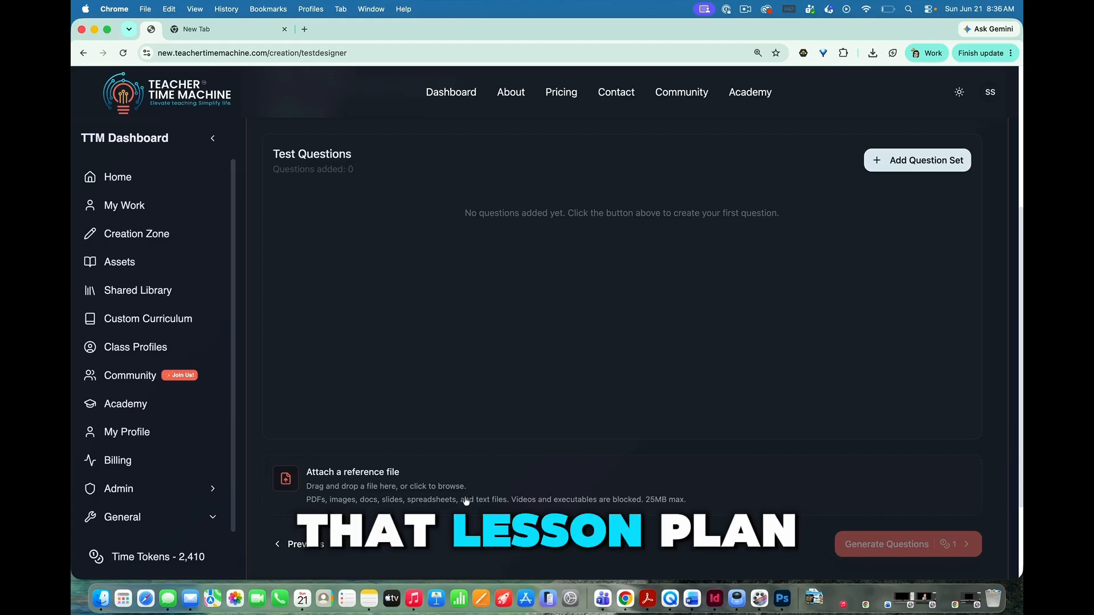
click(353, 475)
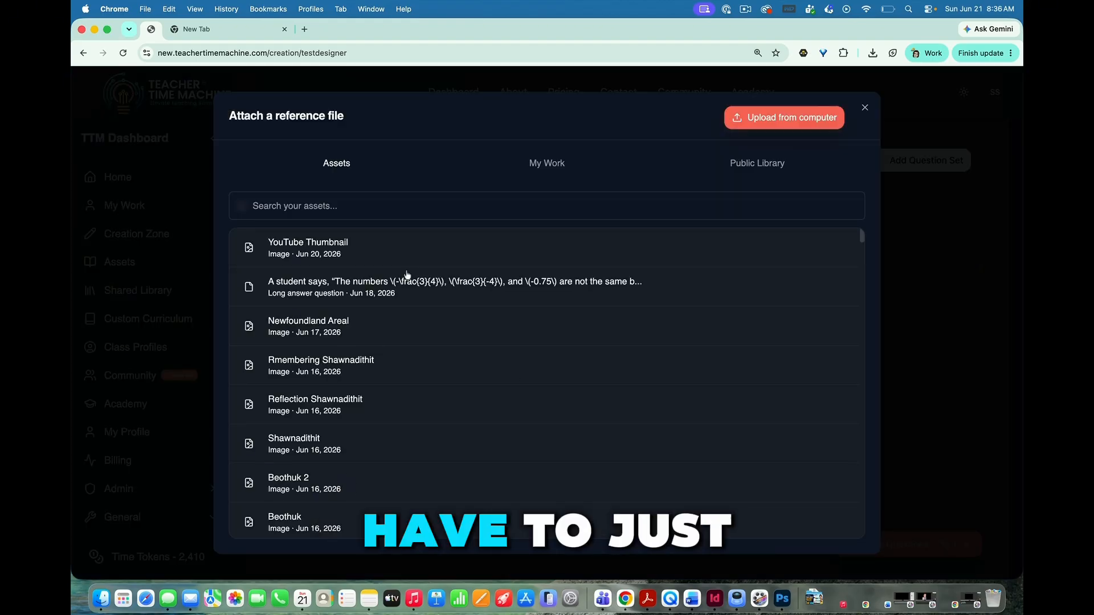
click(748, 165)
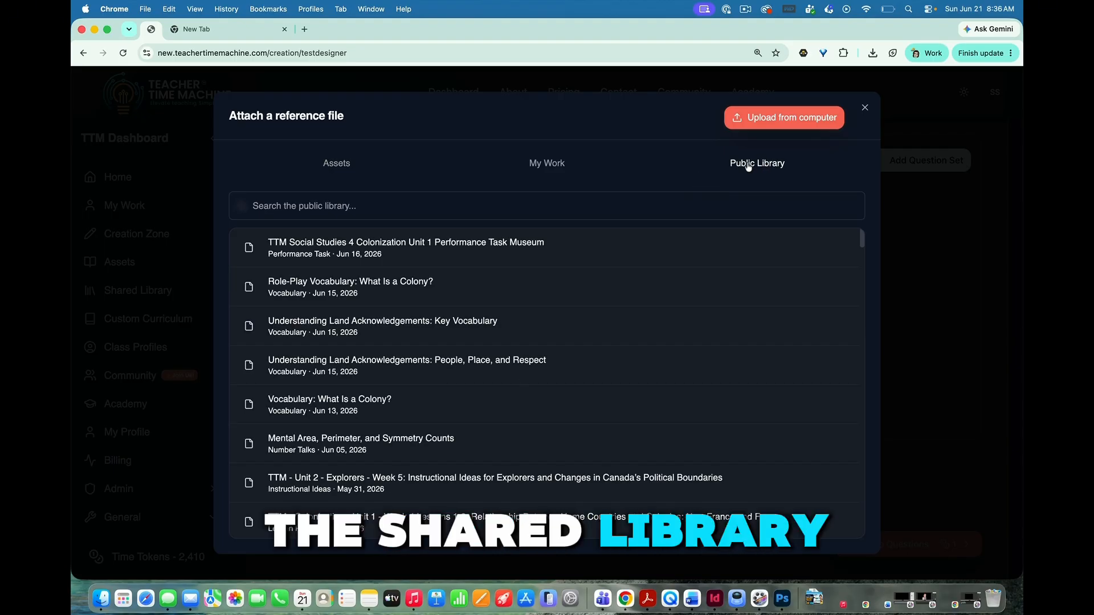
click(299, 206)
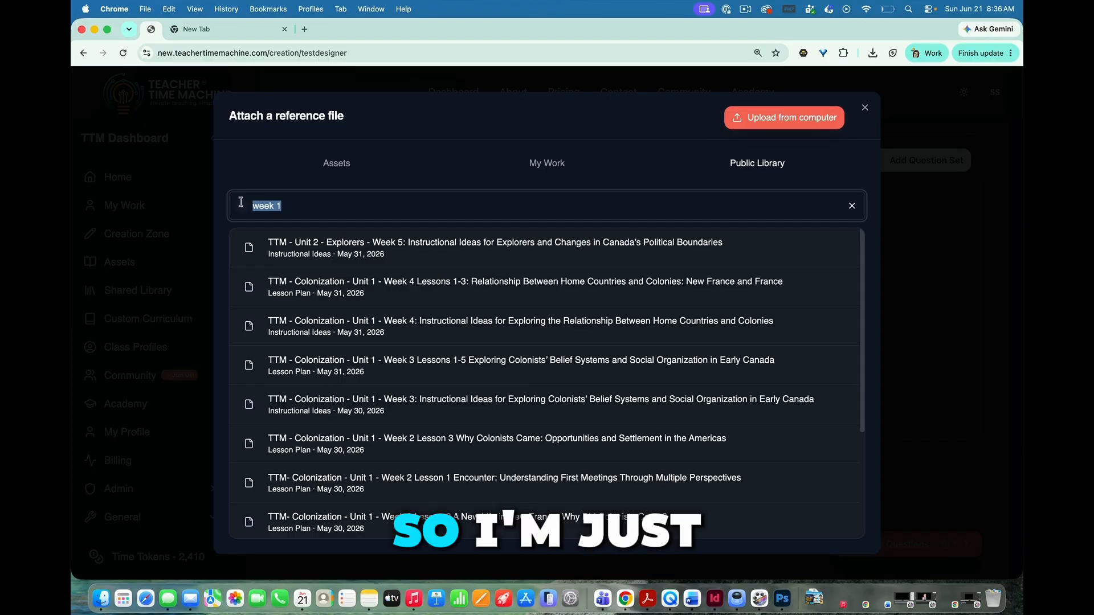
text(co)
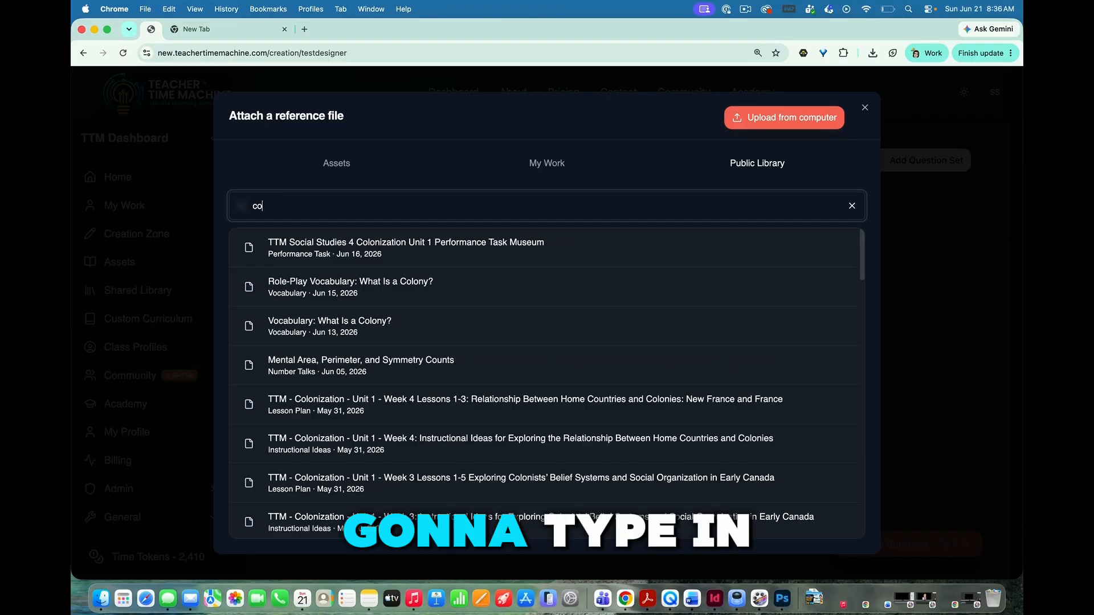
text(lonization)
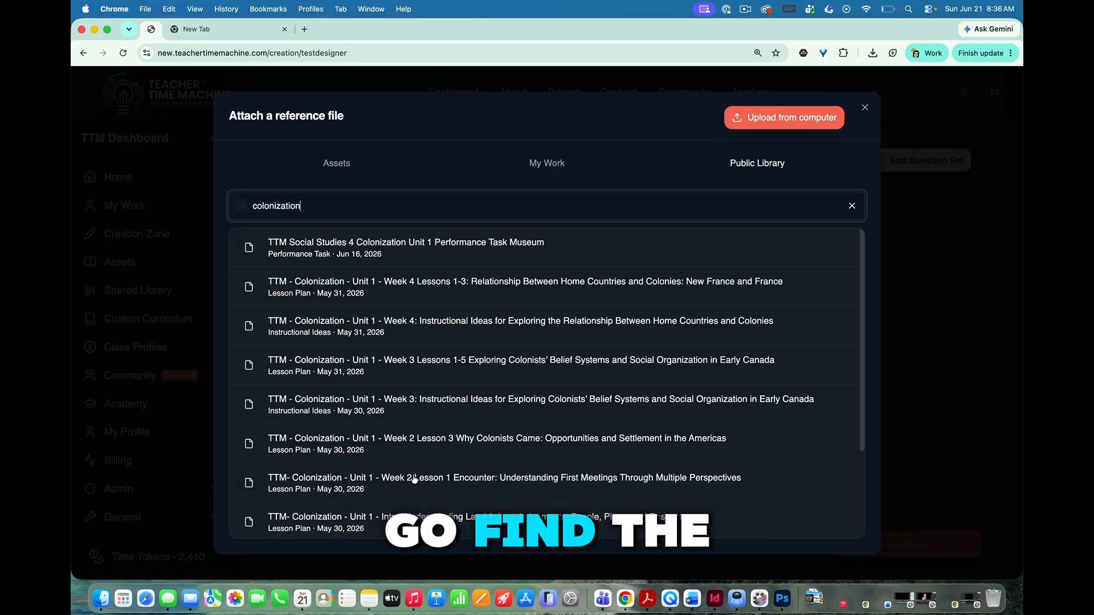
Attach the "TTM- Colonization - Unit 1 - Week 1 lessons 1-2 Intro to Colonization" lesson plan as the reference file.
scroll(415, 480, down, 4)
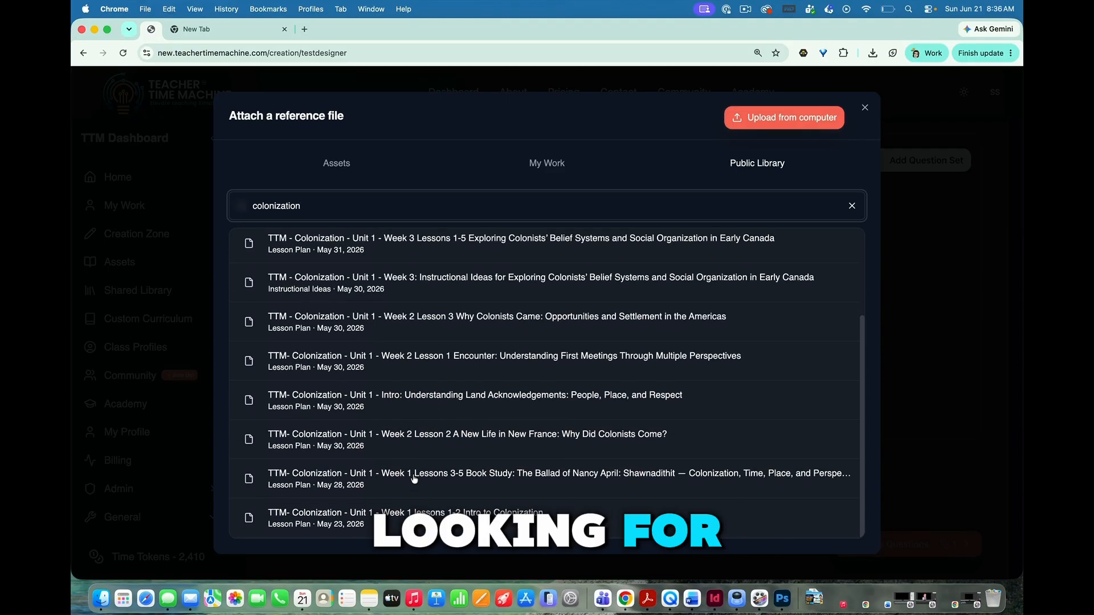
click(406, 521)
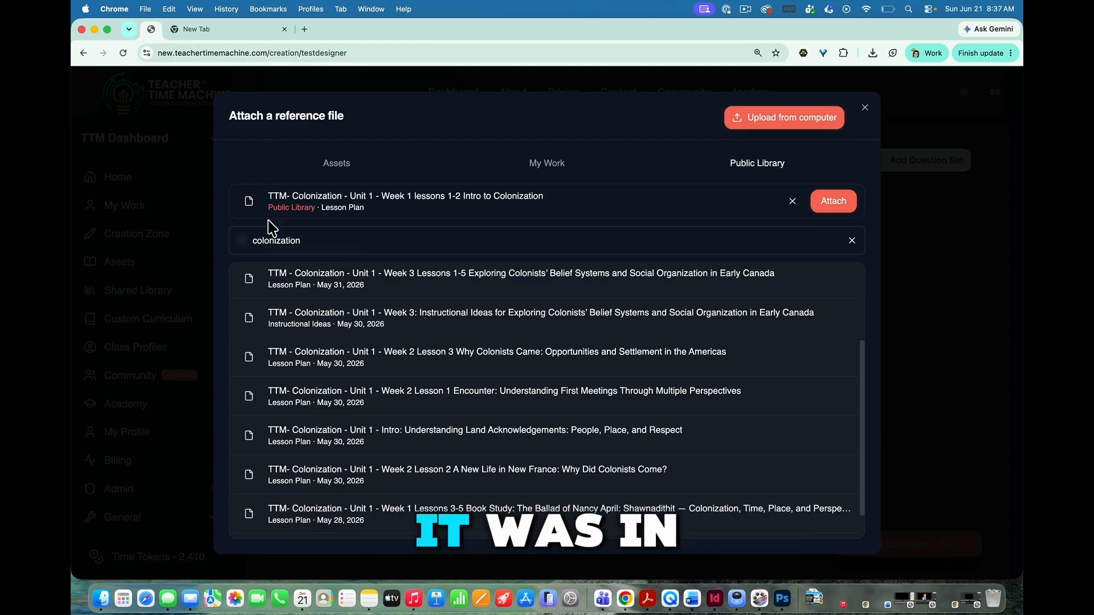
click(830, 201)
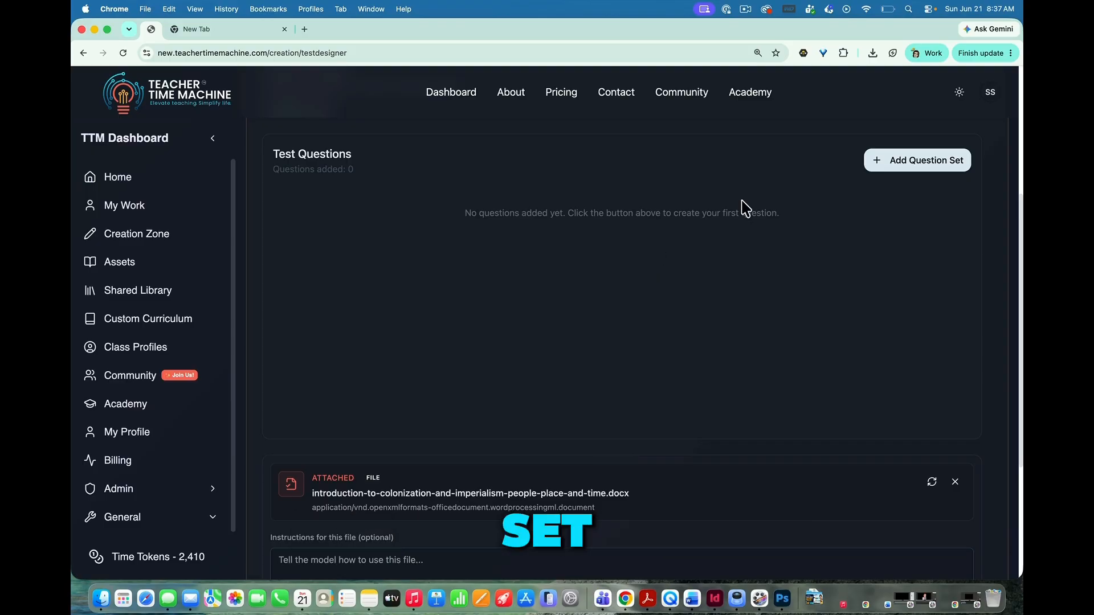
Start a question set and select the outcome "Students examine significant historical events that contributed to the formation of the country of Canada".
click(907, 162)
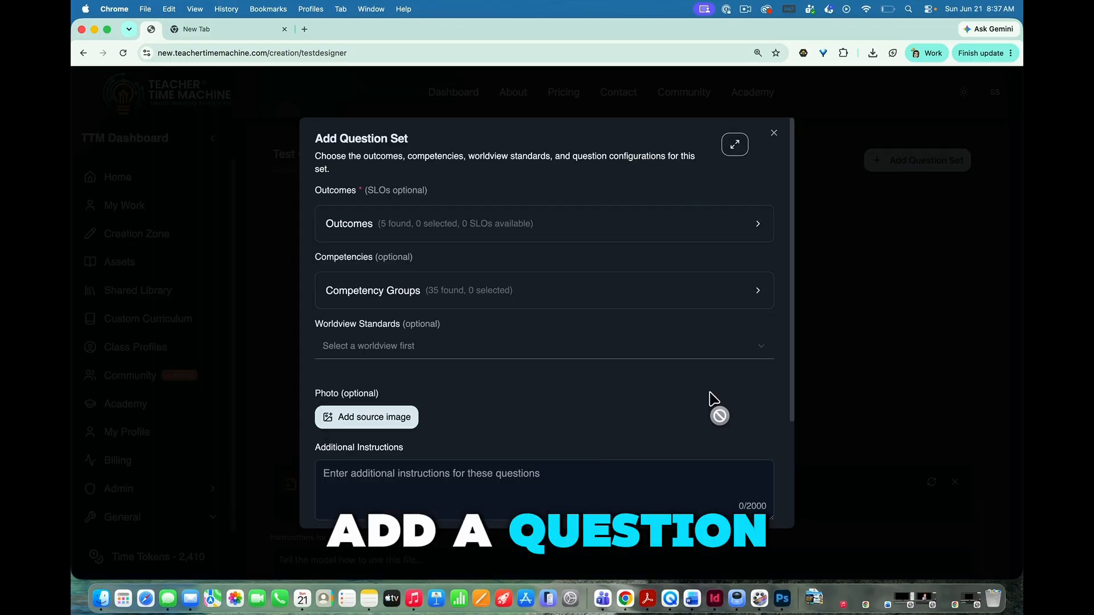
click(733, 223)
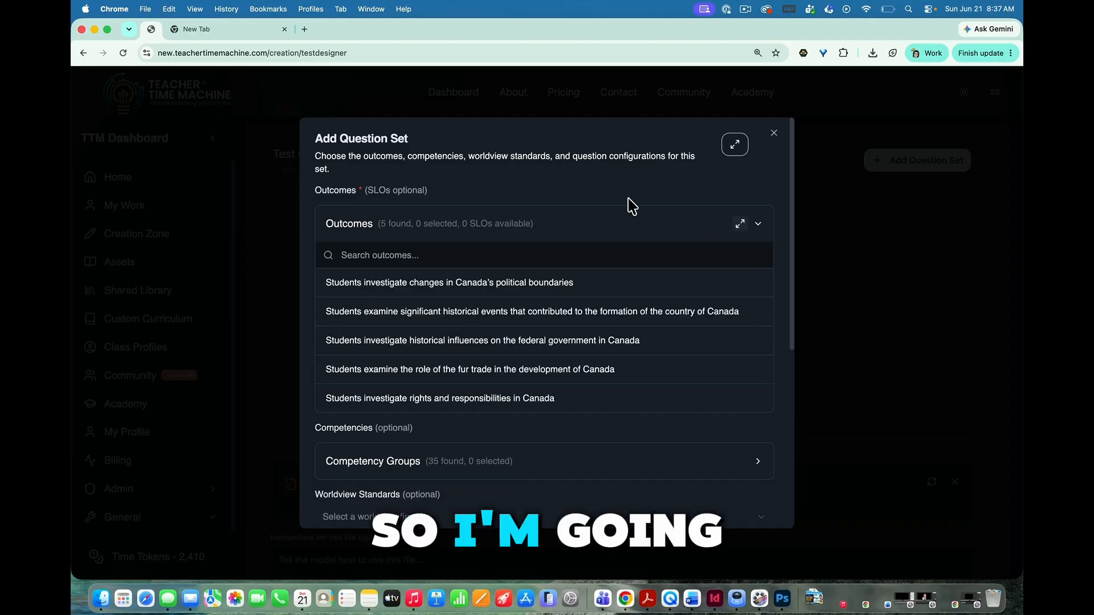
click(459, 313)
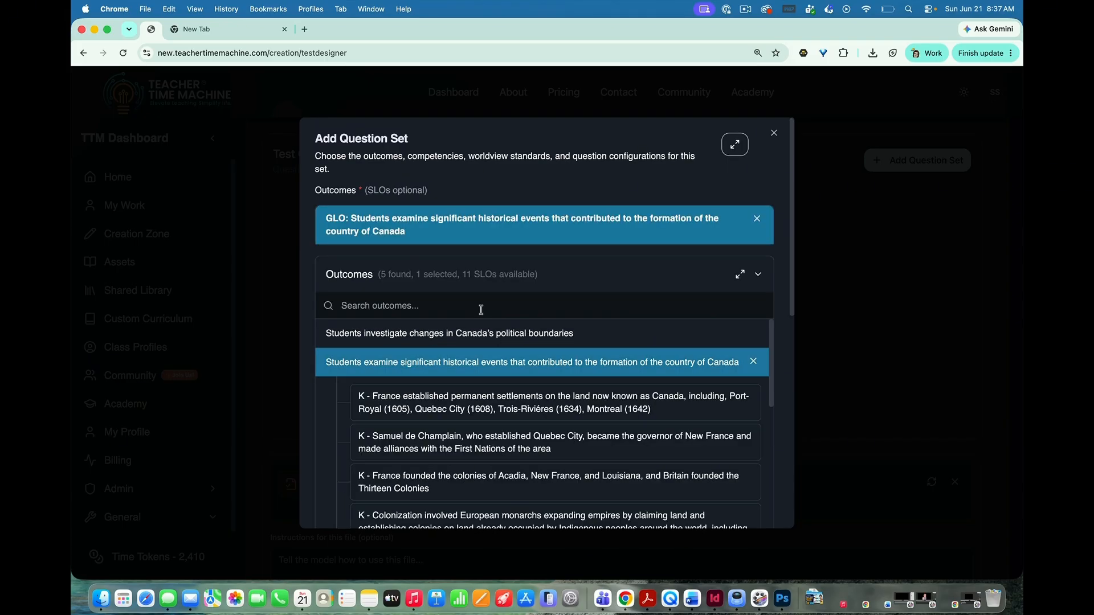
Select the specific outcomes on European monarchs' colonization (imperialism), colonists coming for a variety of opportunities, and assessing the relationship between home countries and colonies.
scroll(462, 388, down, 3)
click(449, 397)
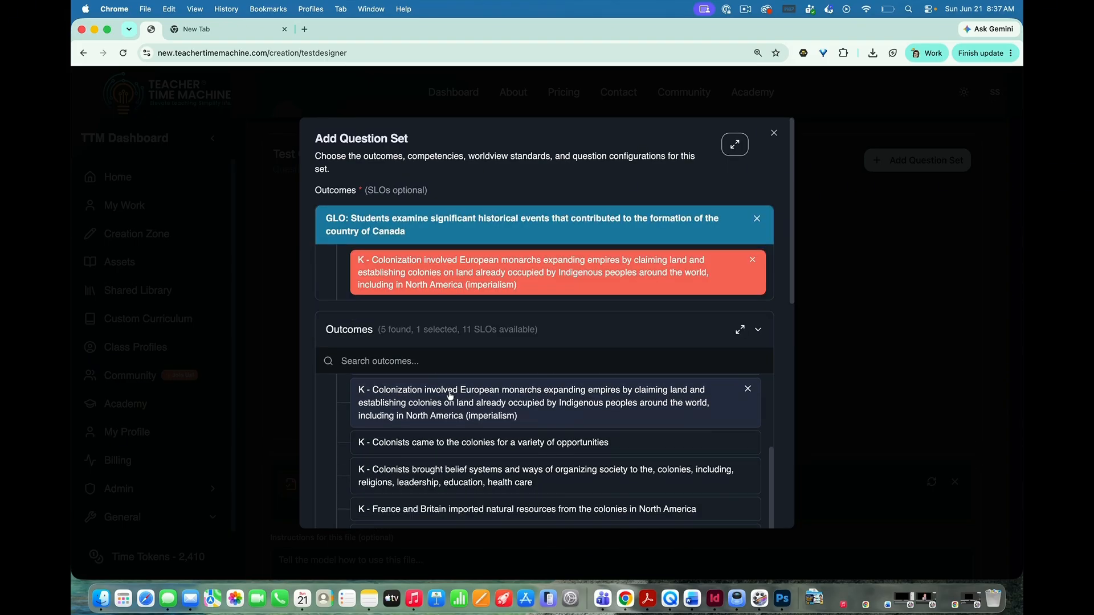
click(435, 420)
scroll(436, 490, down, 3)
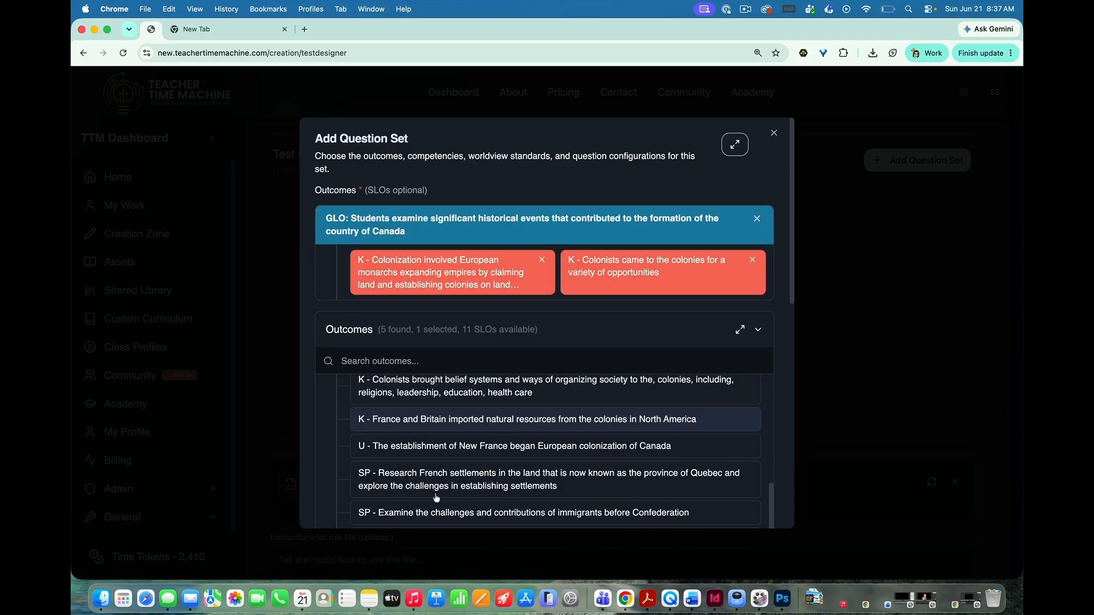
click(436, 496)
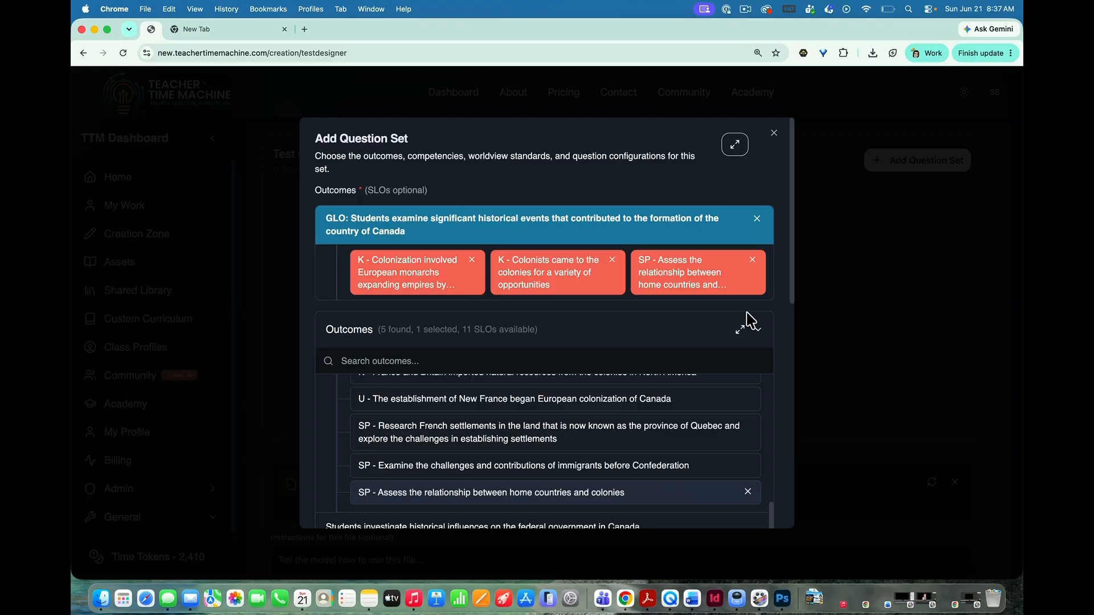
Add a configuration of two Multiple Choice questions at DOK 1 to the question set.
scroll(781, 315, down, 5)
scroll(430, 461, down, 1)
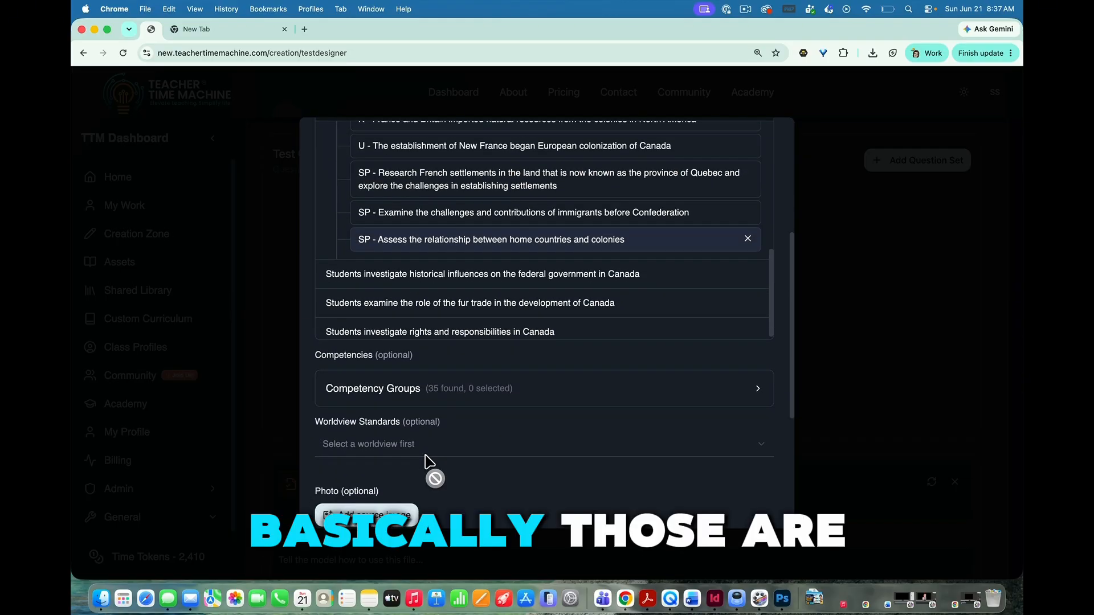
scroll(452, 307, down, 1)
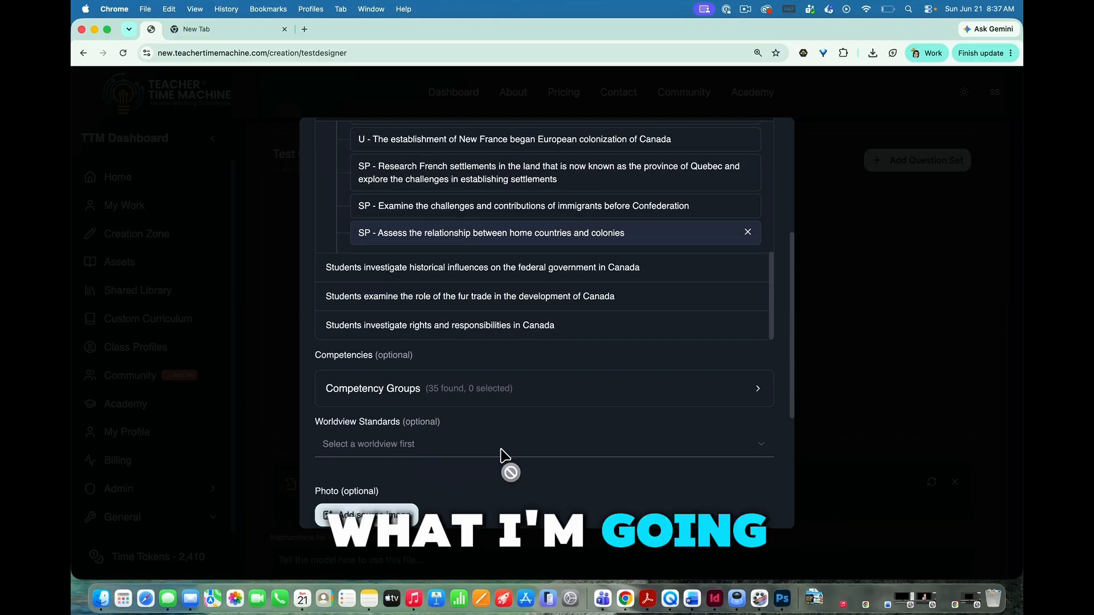
scroll(660, 488, down, 6)
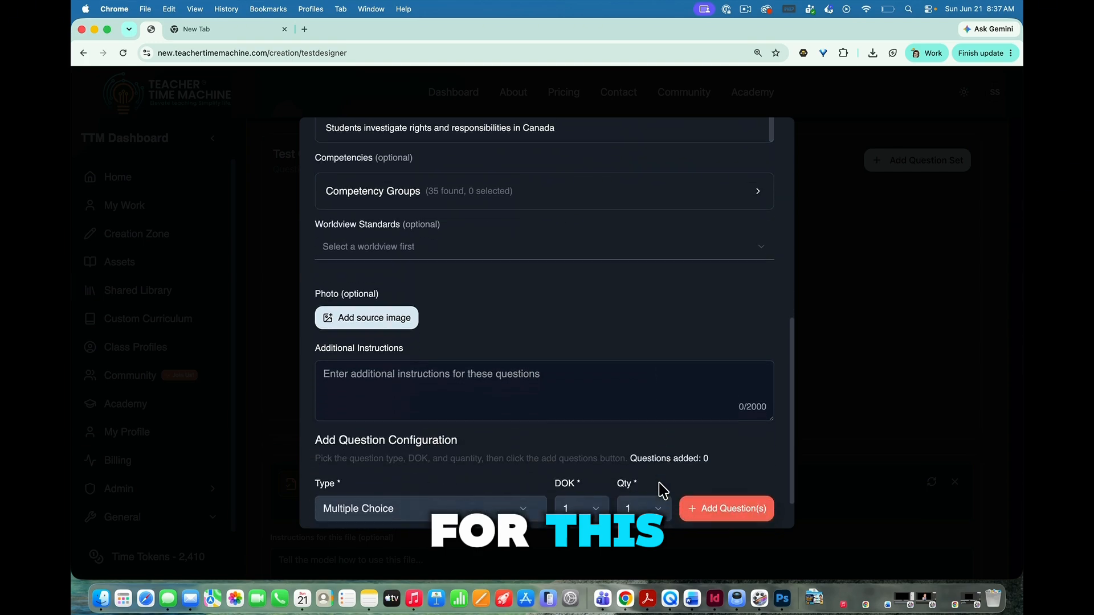
scroll(662, 490, down, 2)
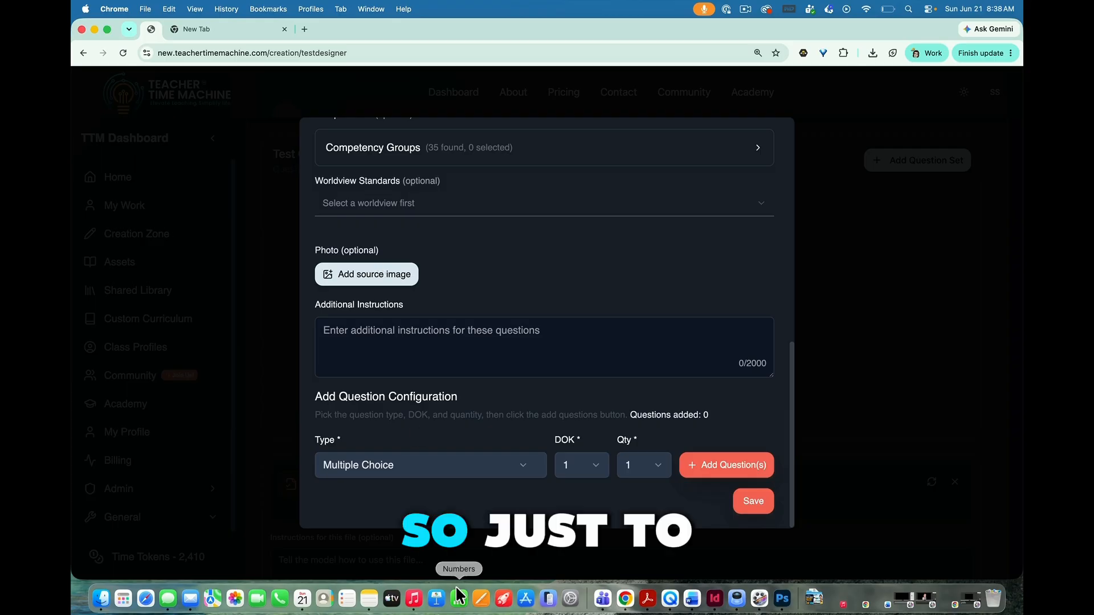
scroll(534, 507, down, 1)
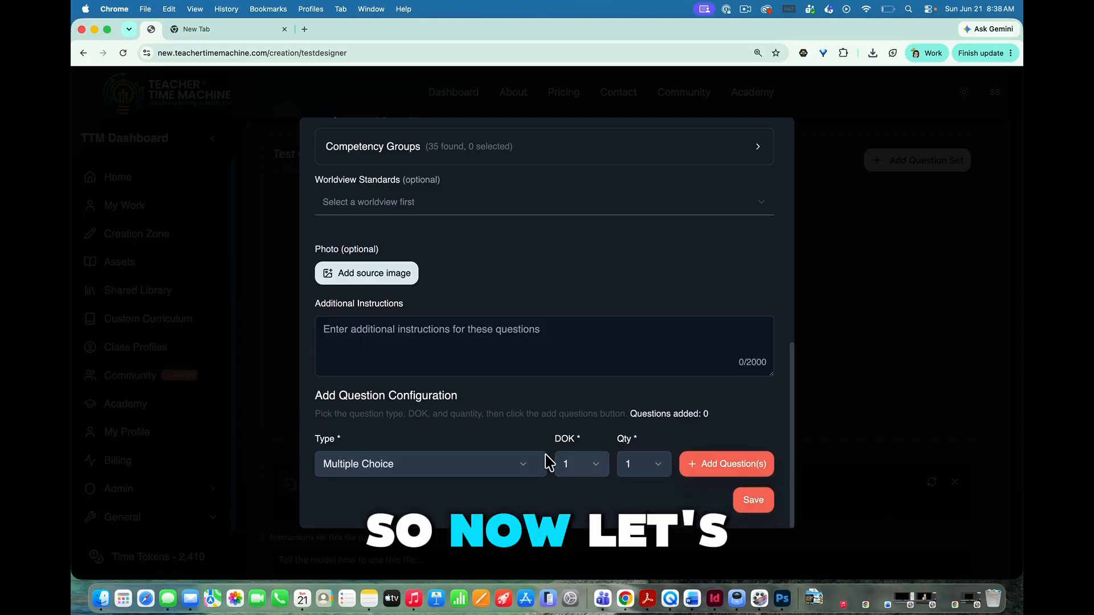
click(525, 466)
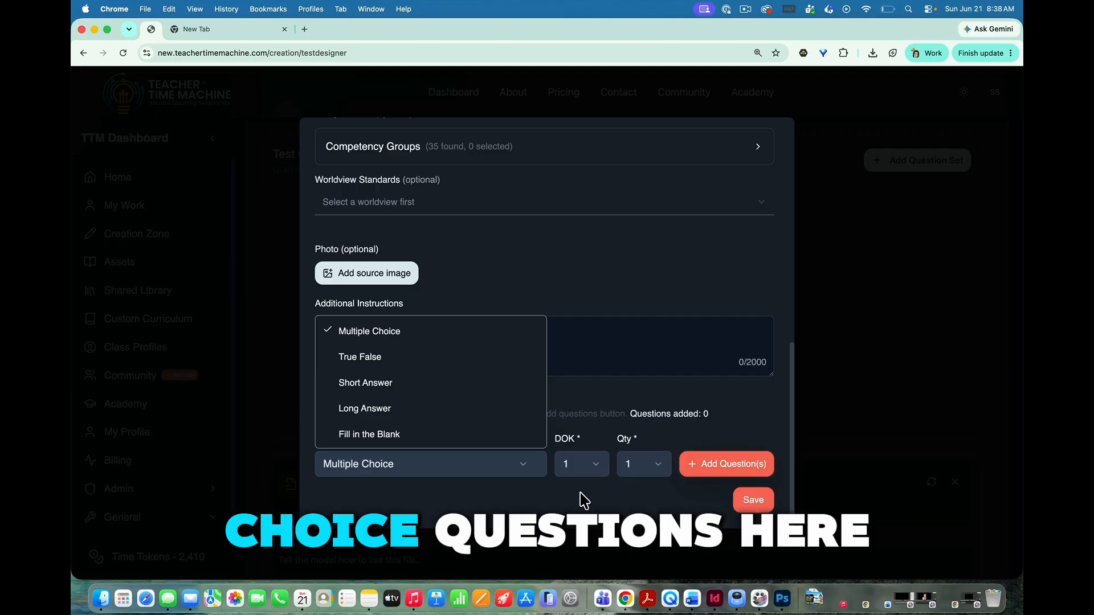
click(602, 484)
click(595, 465)
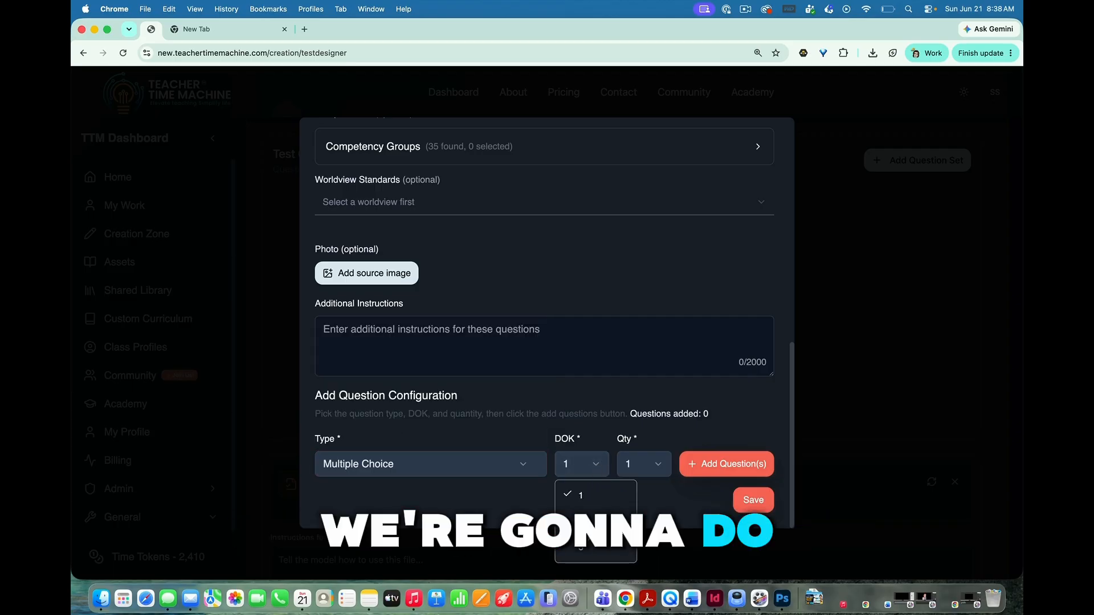
click(589, 497)
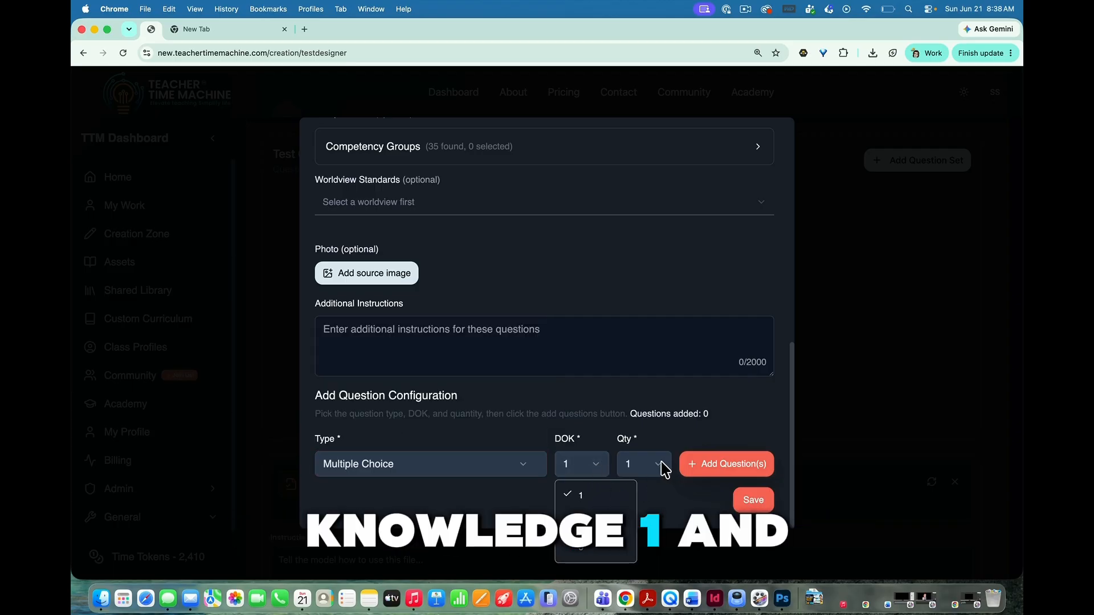
click(658, 464)
click(643, 359)
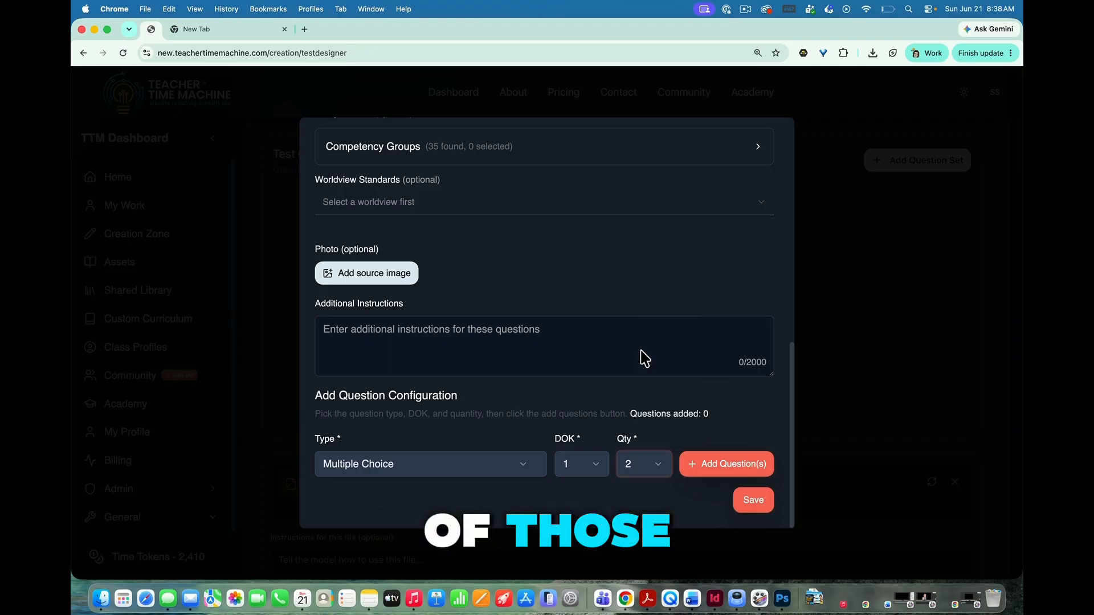
click(709, 463)
scroll(561, 453, down, 2)
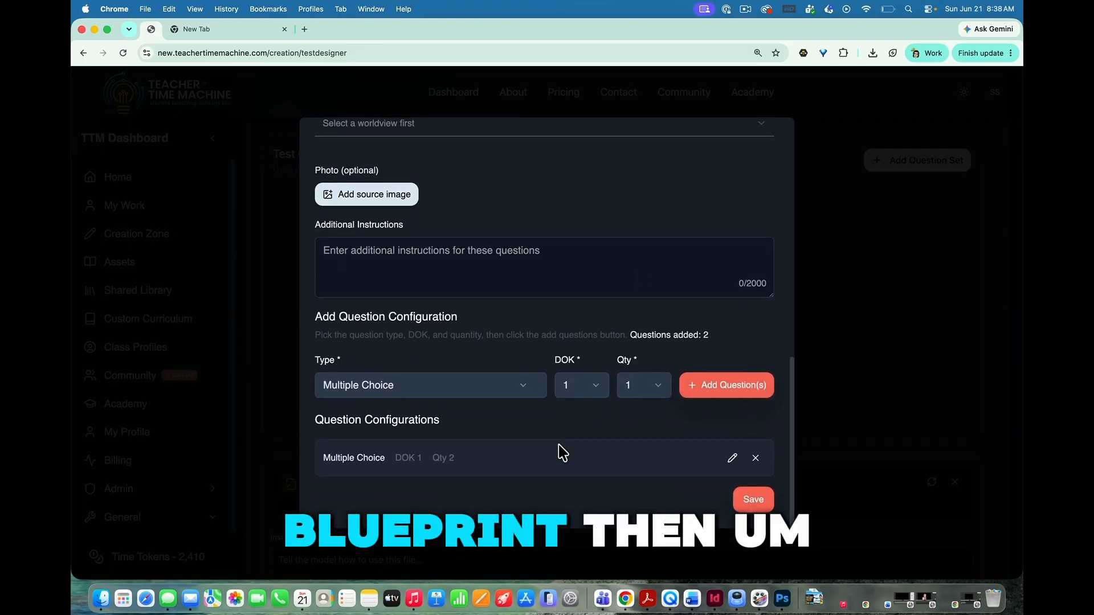
Add a configuration of two Multiple Choice questions at DOK 2 to the question set.
click(528, 390)
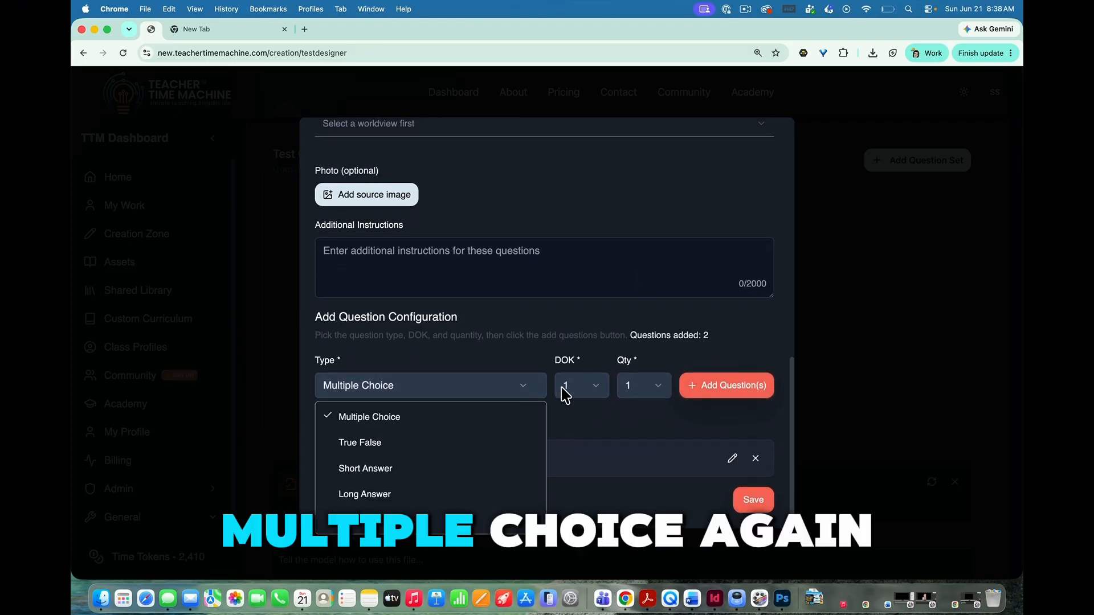
click(597, 388)
click(597, 390)
click(582, 447)
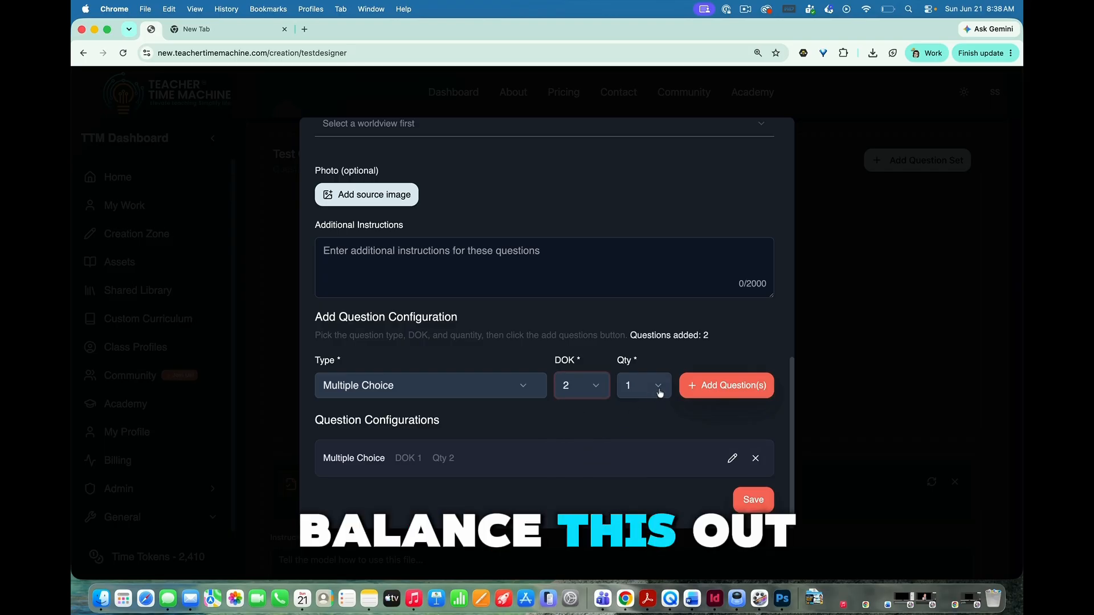
click(645, 386)
click(648, 450)
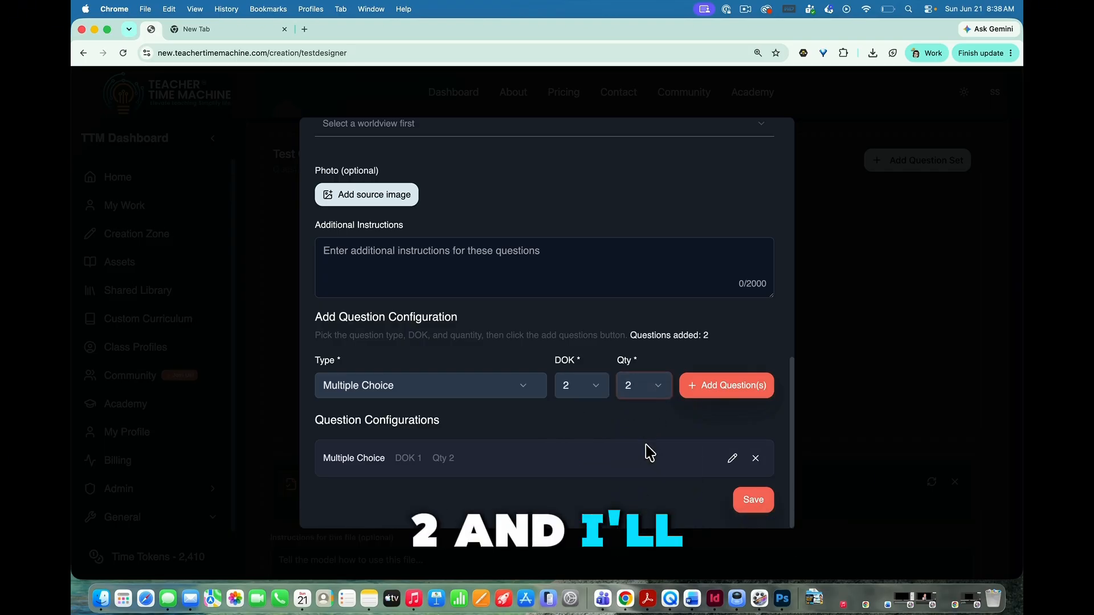
click(708, 385)
Add another Multiple Choice configuration at DOK 2 with a quantity of 3.
click(597, 387)
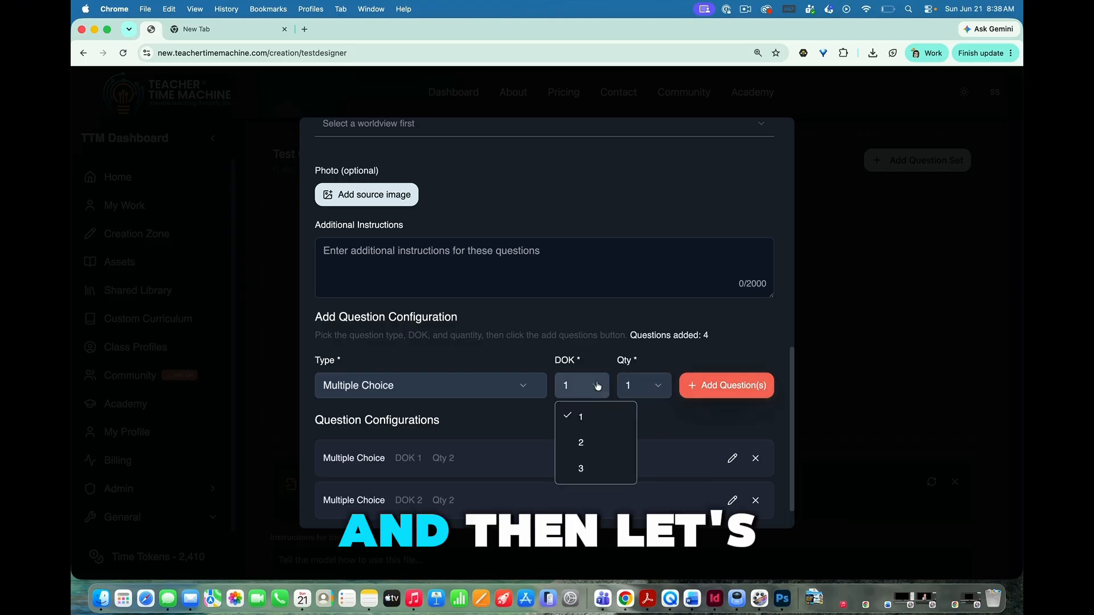
click(582, 447)
click(652, 385)
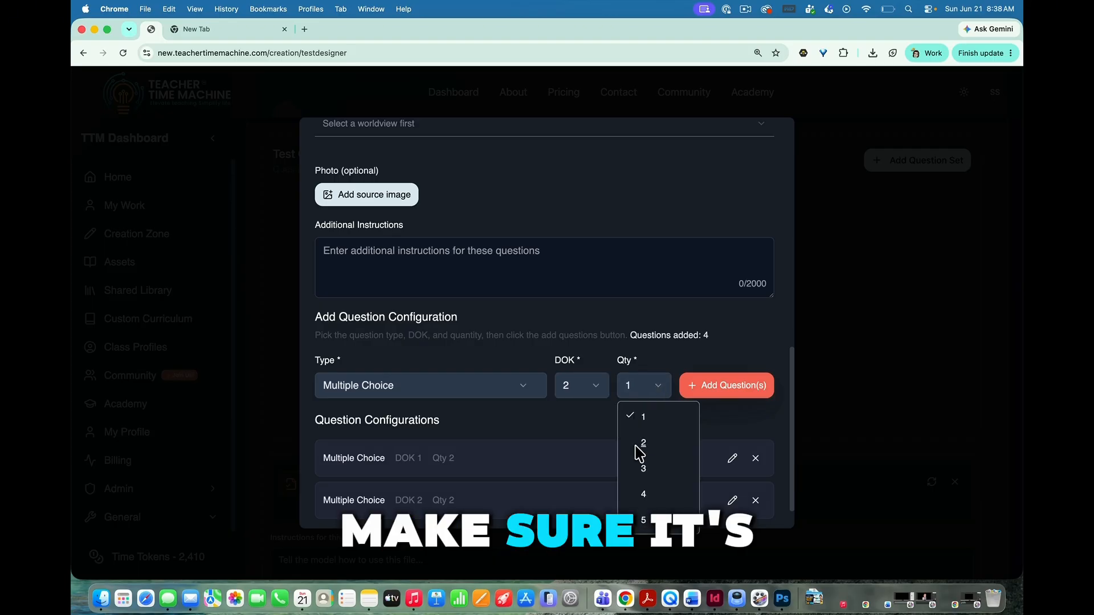
click(644, 473)
click(721, 386)
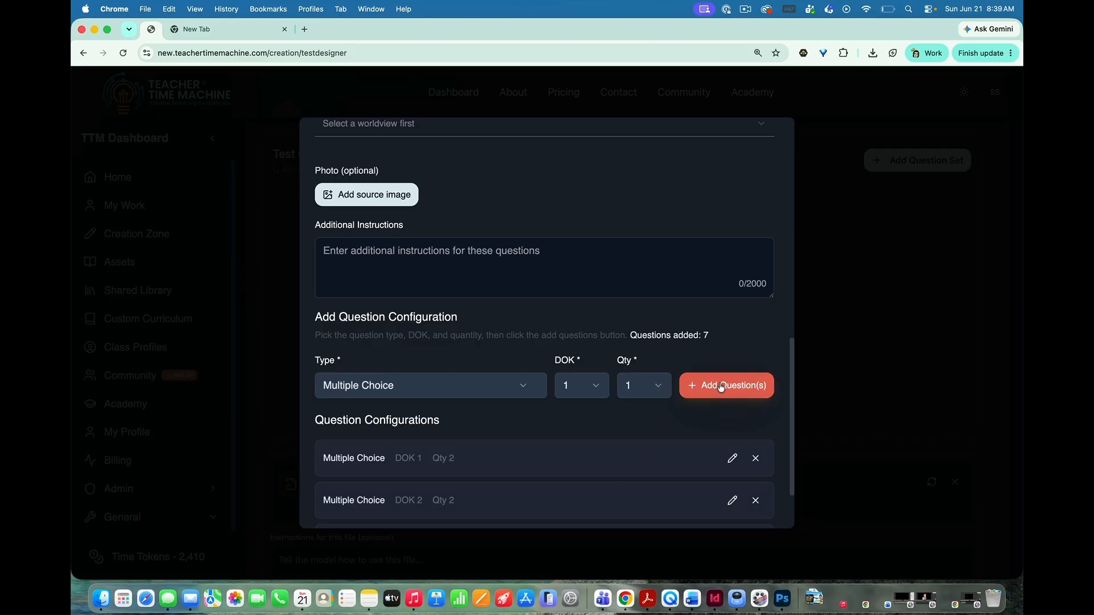
scroll(569, 465, down, 3)
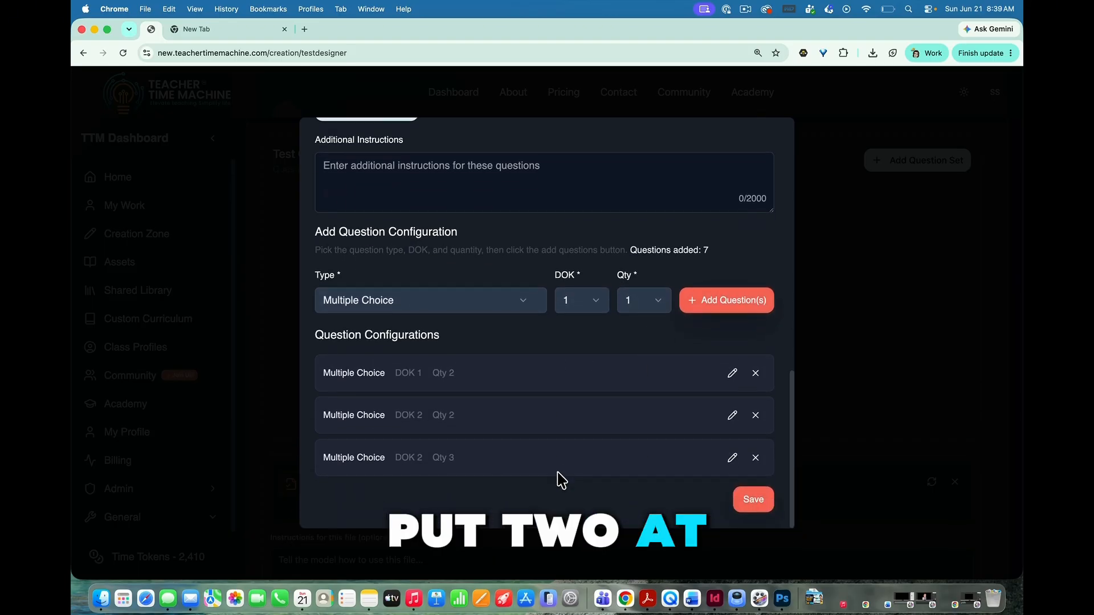
Add a configuration of two Short Answer questions at DOK 2 to the question set.
click(521, 301)
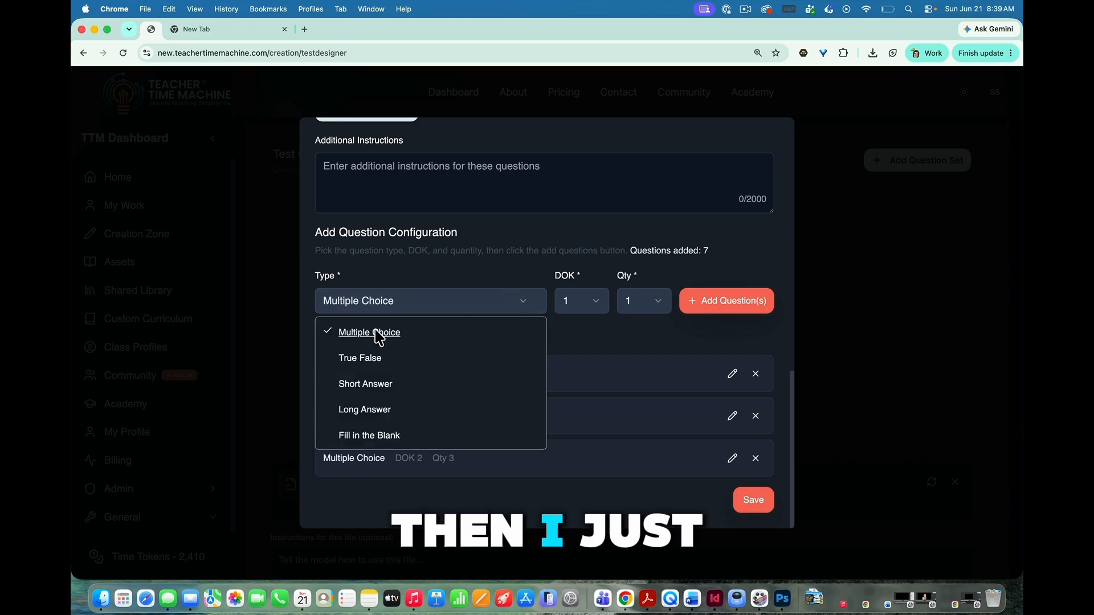
click(365, 385)
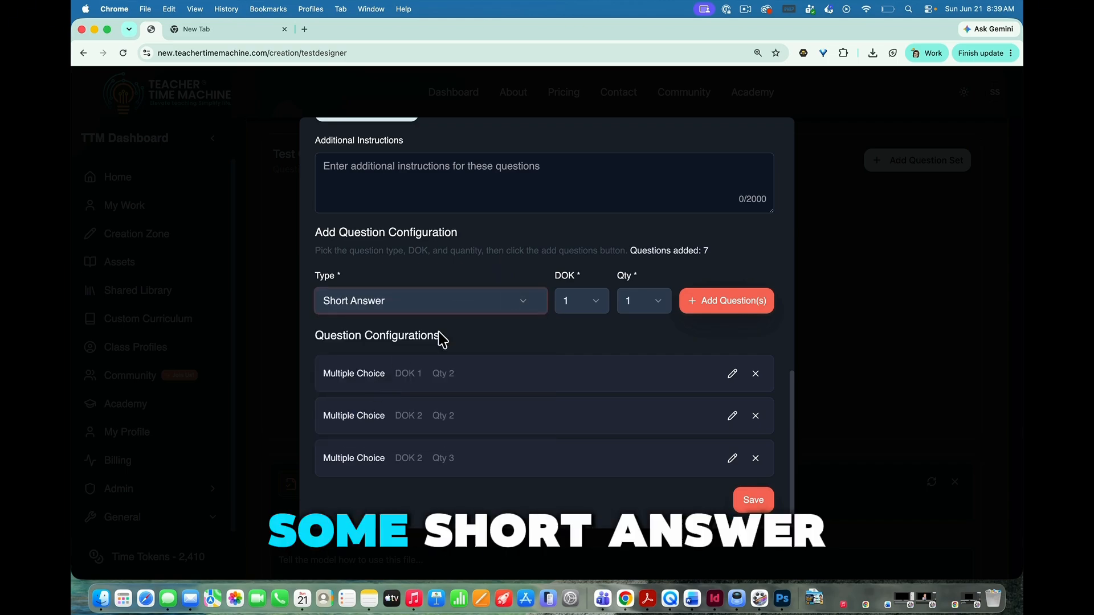
click(593, 301)
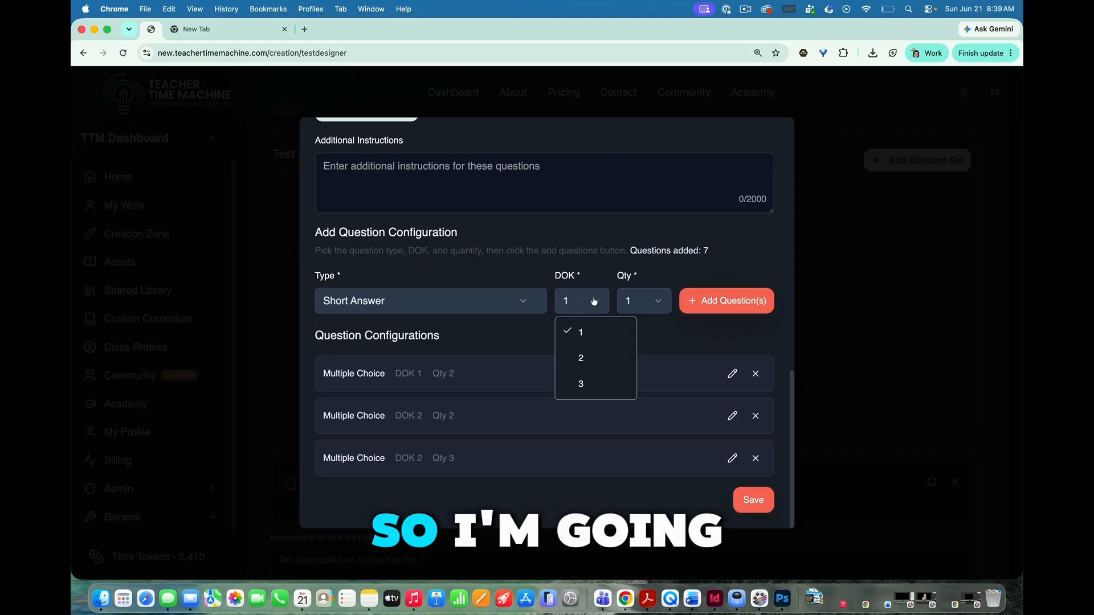
click(581, 365)
click(657, 302)
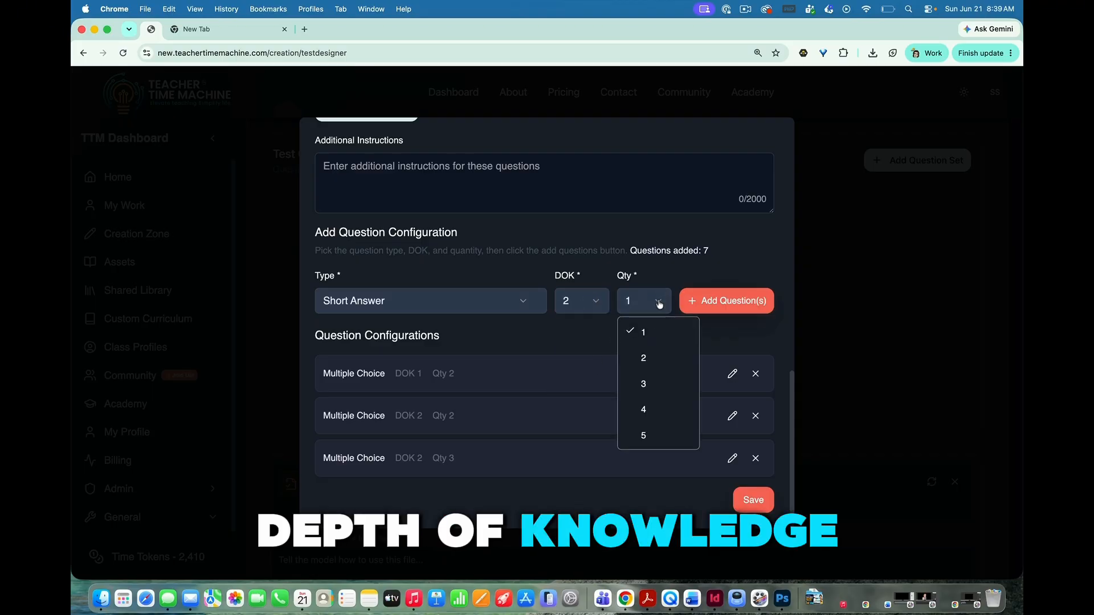
click(644, 365)
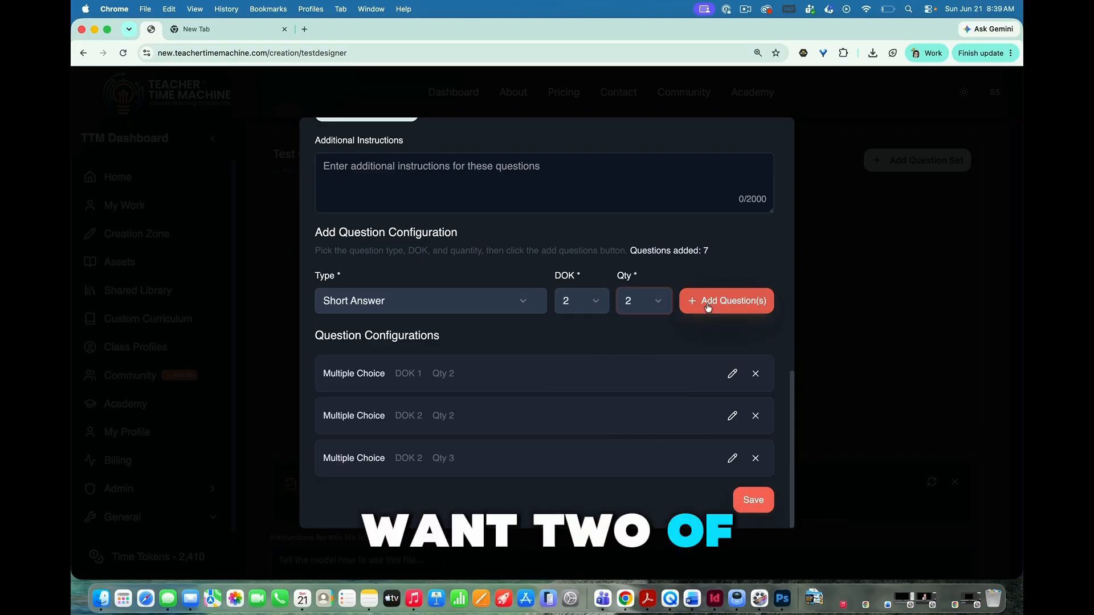
click(712, 300)
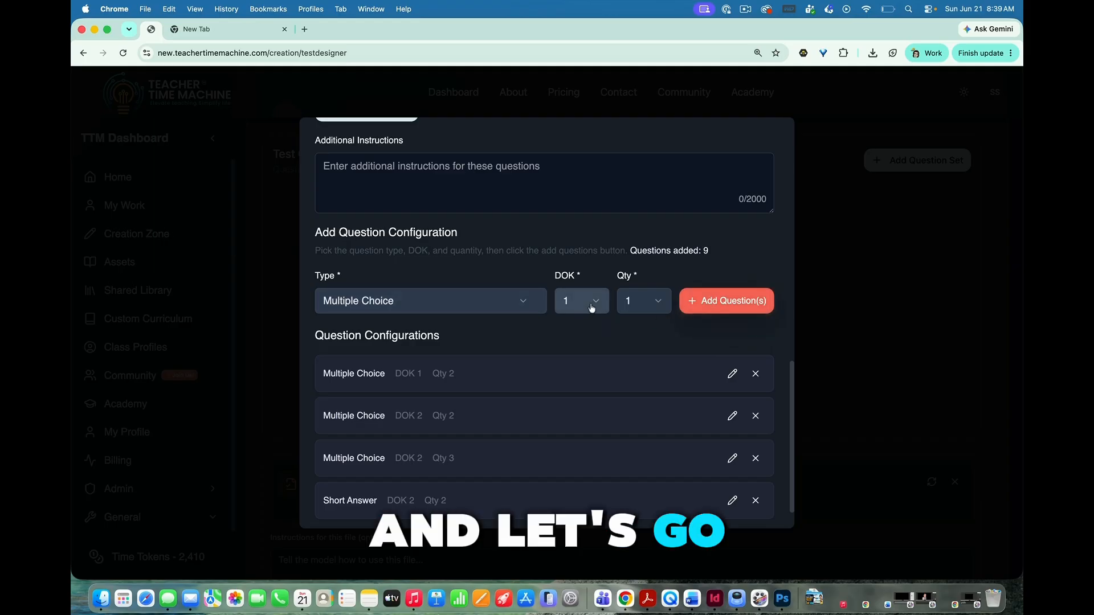
Add a configuration of two Short Answer questions at DOK 3 to the question set.
click(531, 301)
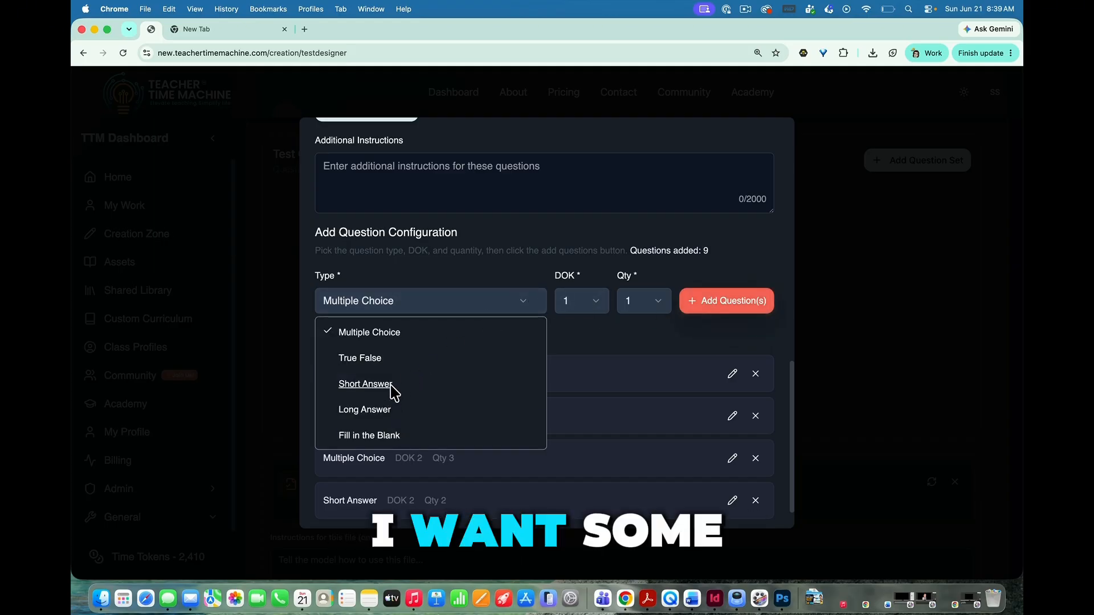
click(393, 392)
click(596, 309)
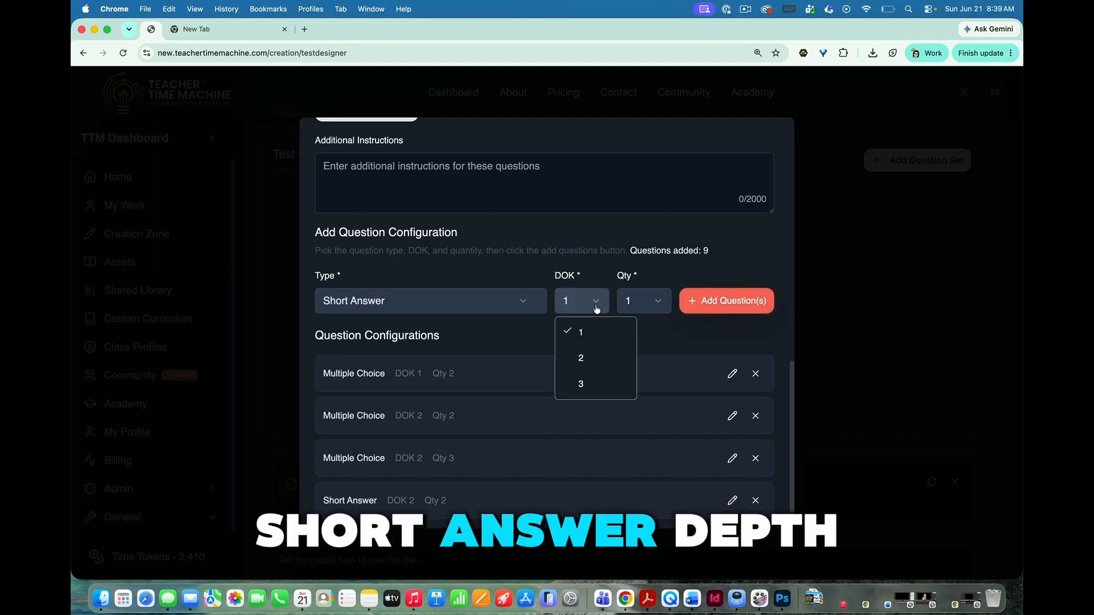
click(581, 384)
click(655, 311)
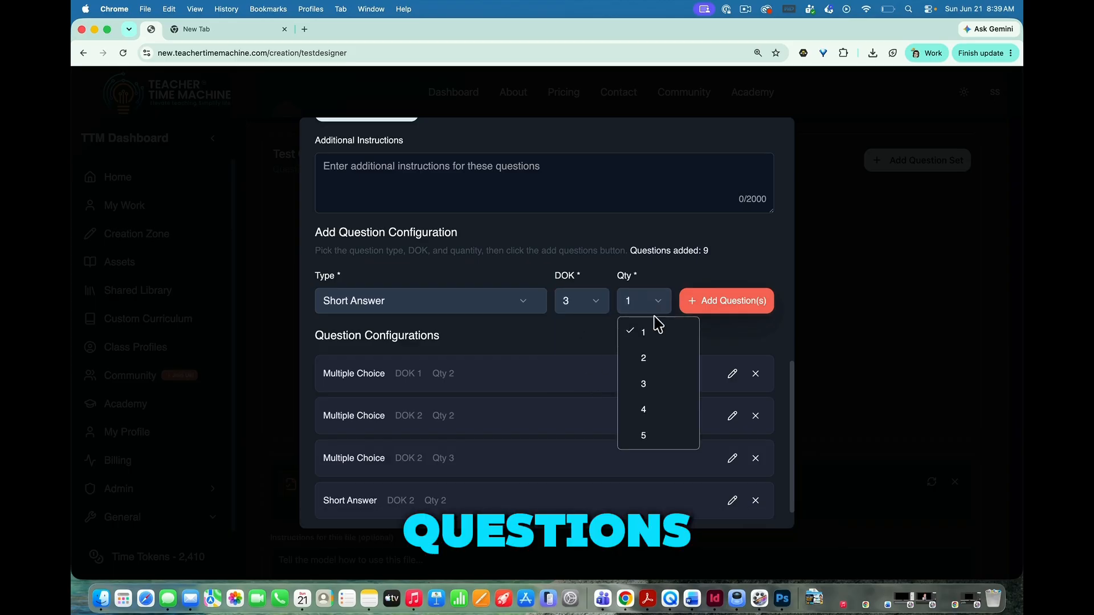
click(646, 363)
click(720, 302)
scroll(587, 478, down, 3)
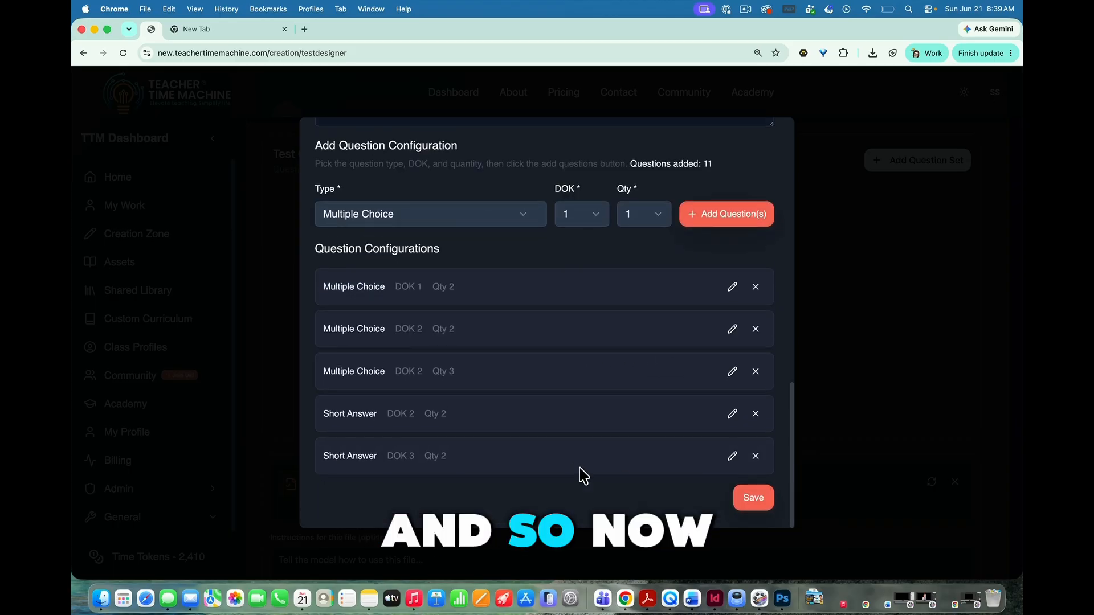
Check the available question types without changing the selection, and save the question set with its existing configurations.
click(523, 222)
scroll(369, 359, down, 3)
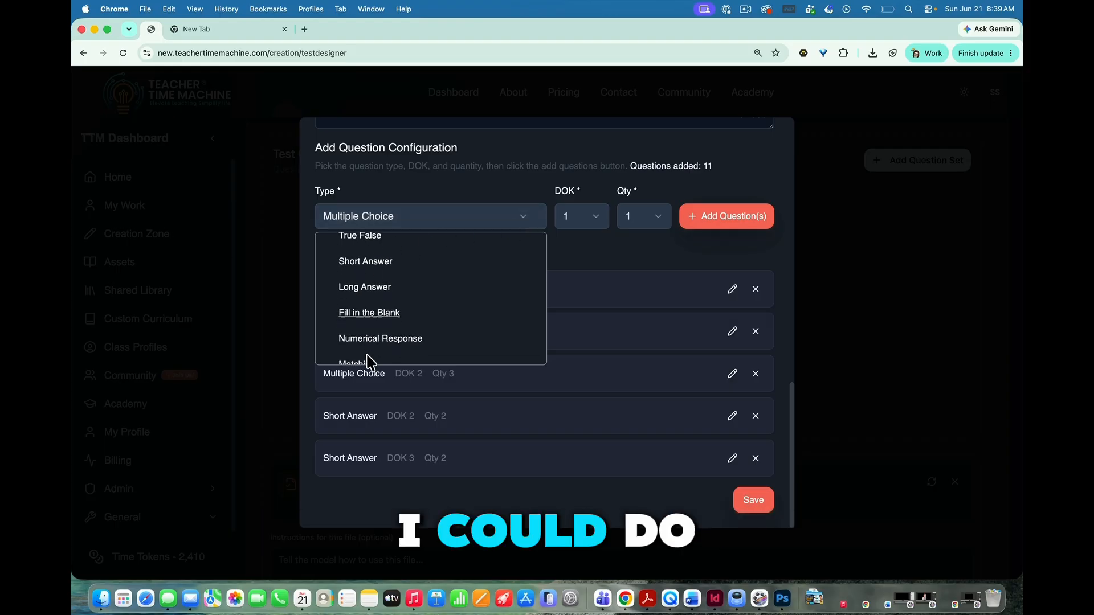
scroll(369, 359, up, 3)
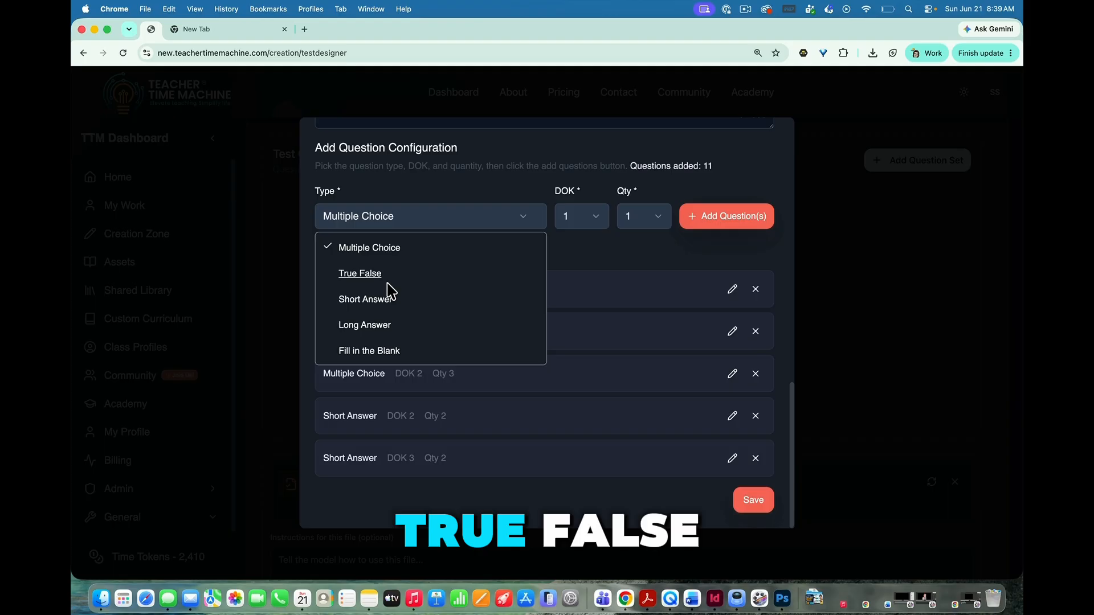
click(587, 493)
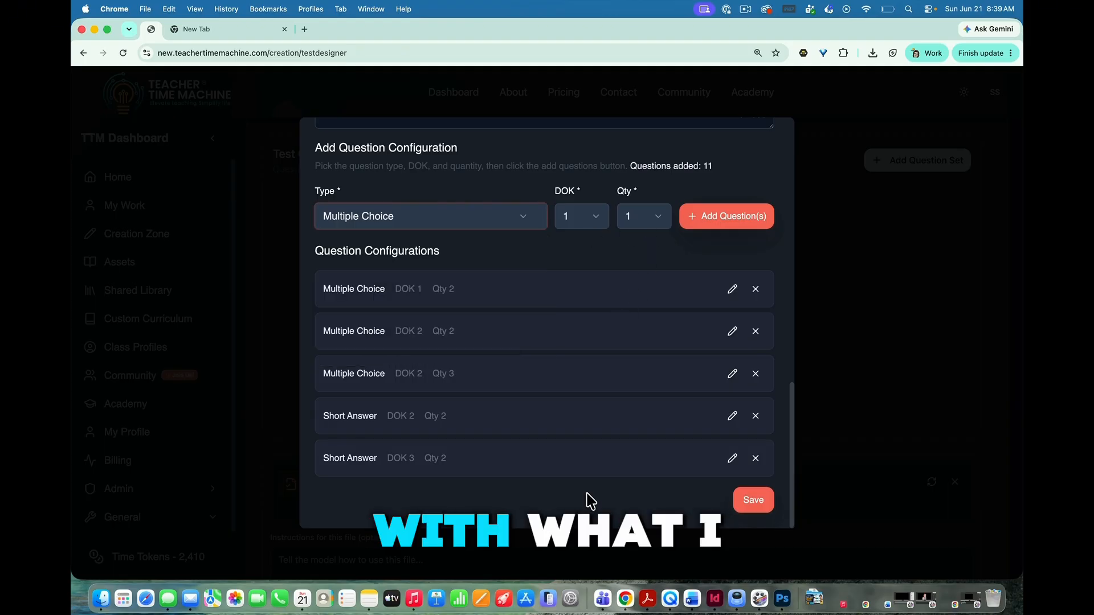
click(754, 501)
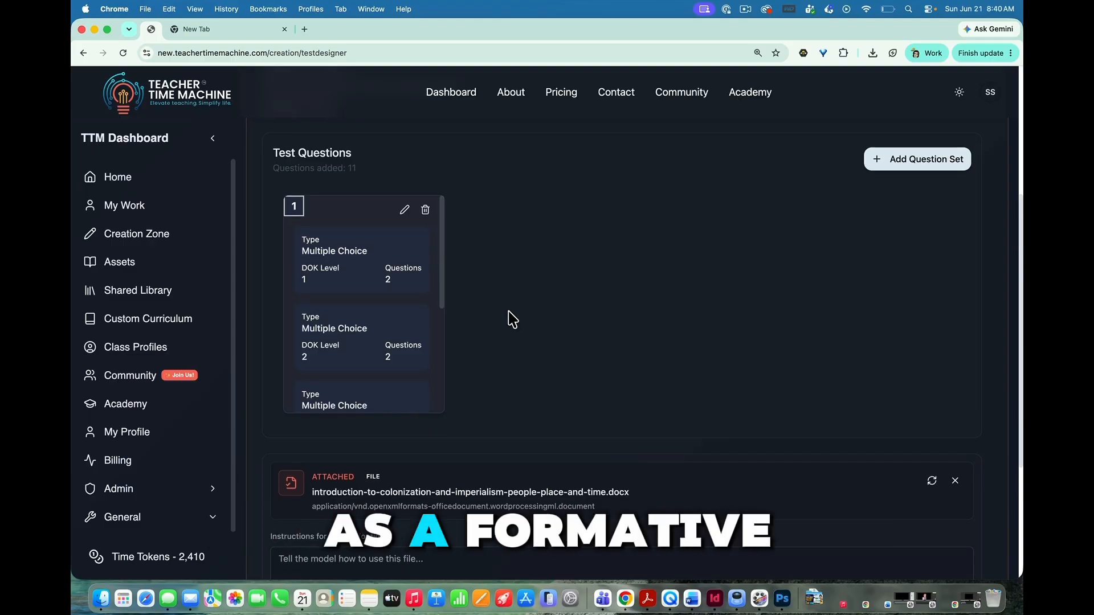
Add the instruction "Use these lessons as the basis for all questions" to the attached file and generate the questions.
scroll(644, 394, up, 1)
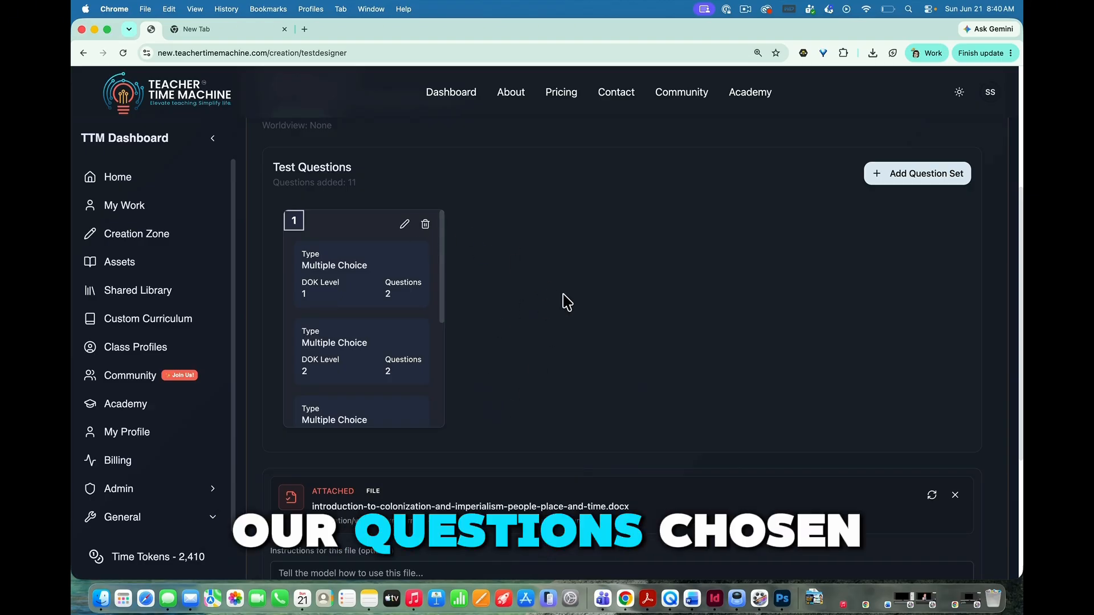
scroll(555, 320, up, 2)
scroll(593, 371, down, 6)
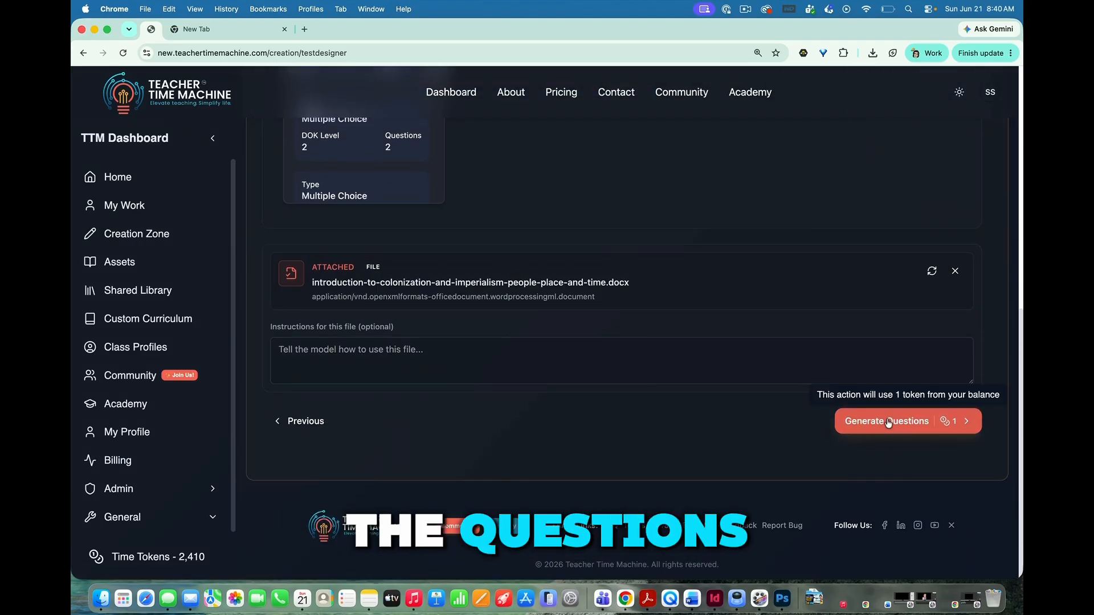
click(290, 352)
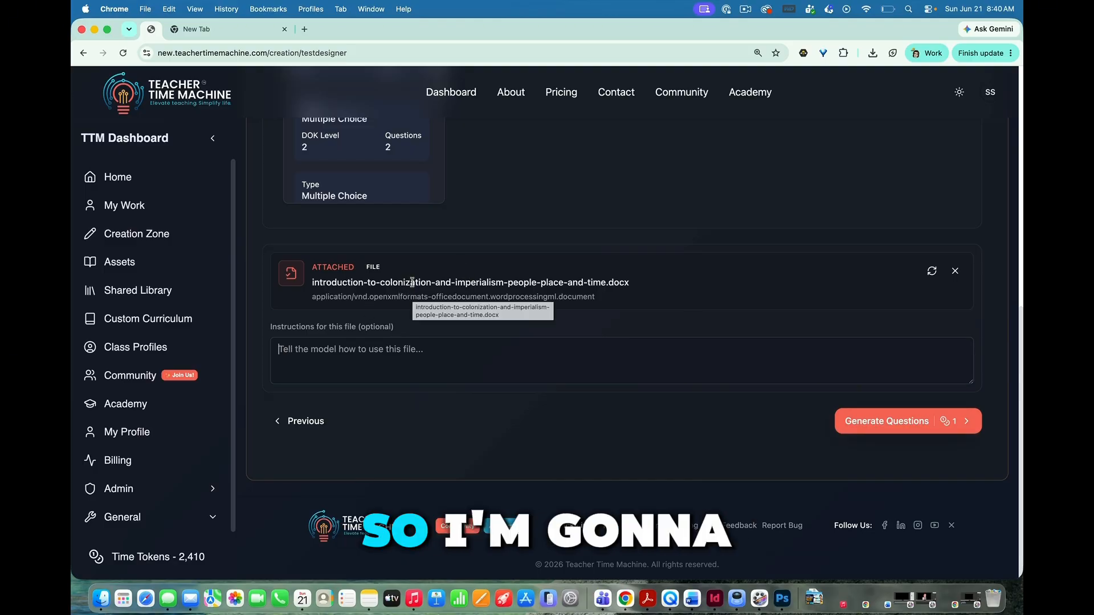
text(Use)
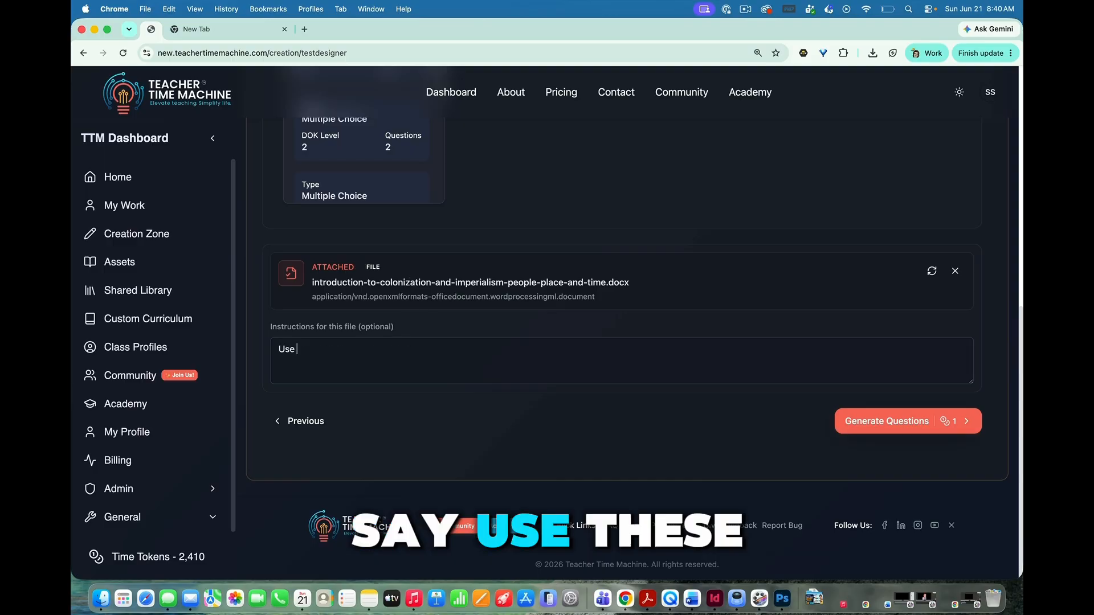
text( these)
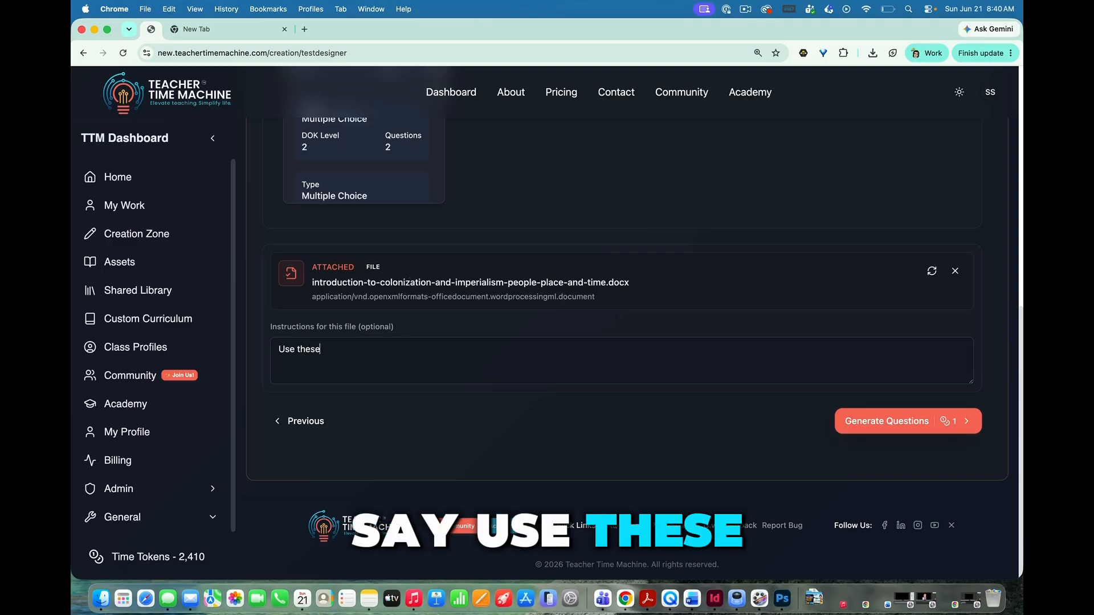
text( lessons a)
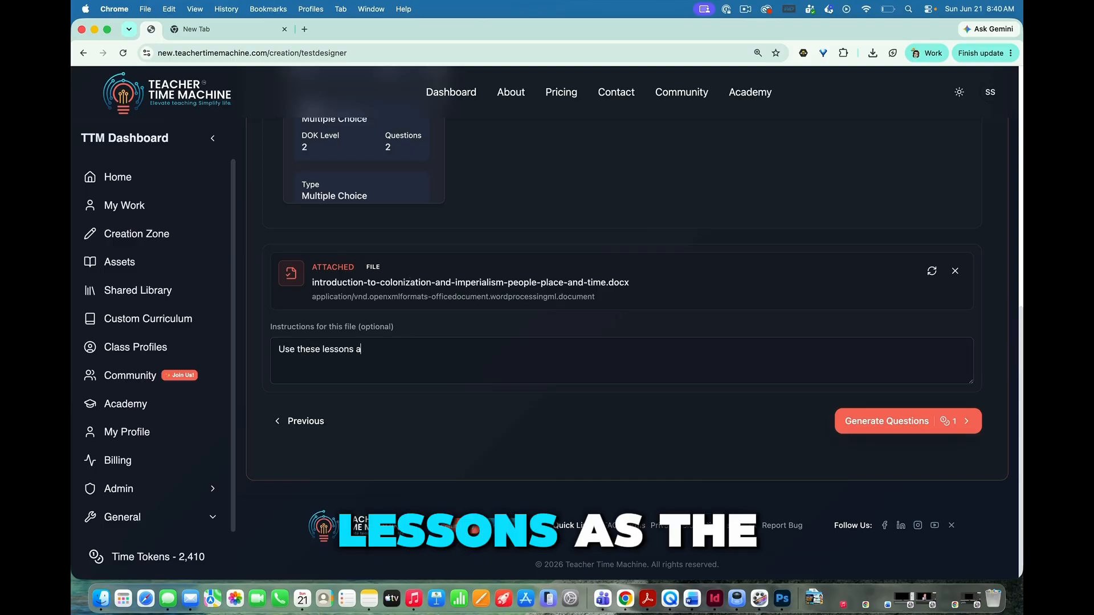
text(s the a)
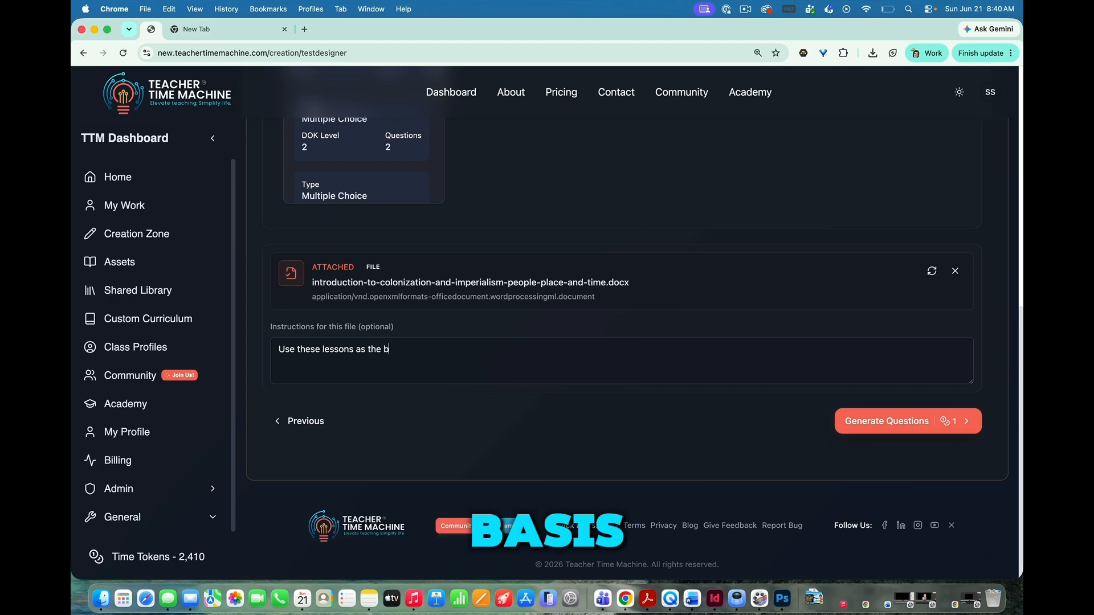
text(as)
text(is for a)
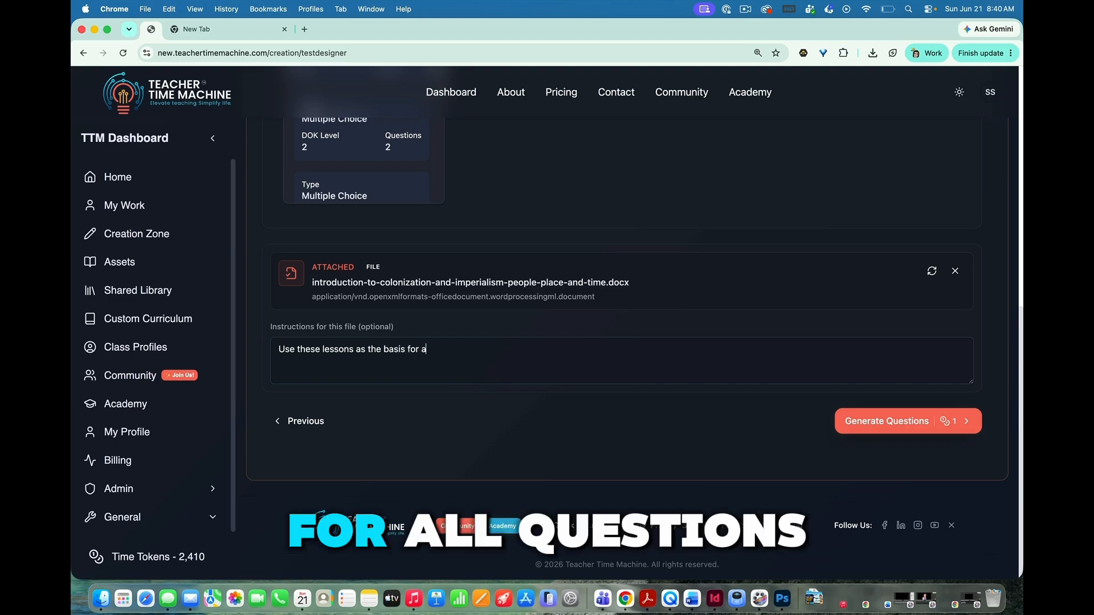
text(ll questions)
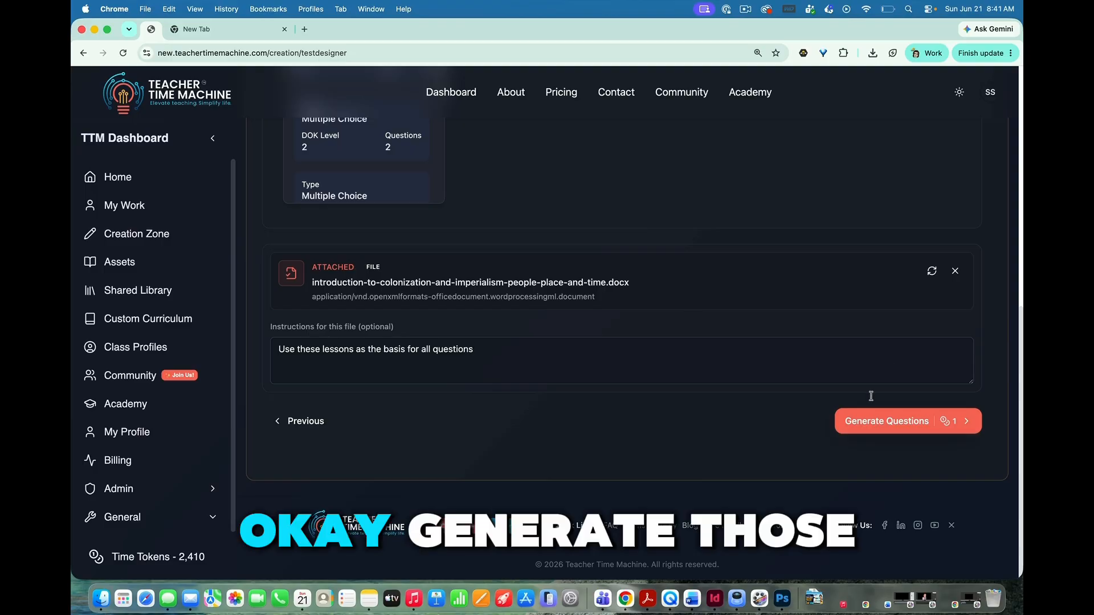
click(880, 431)
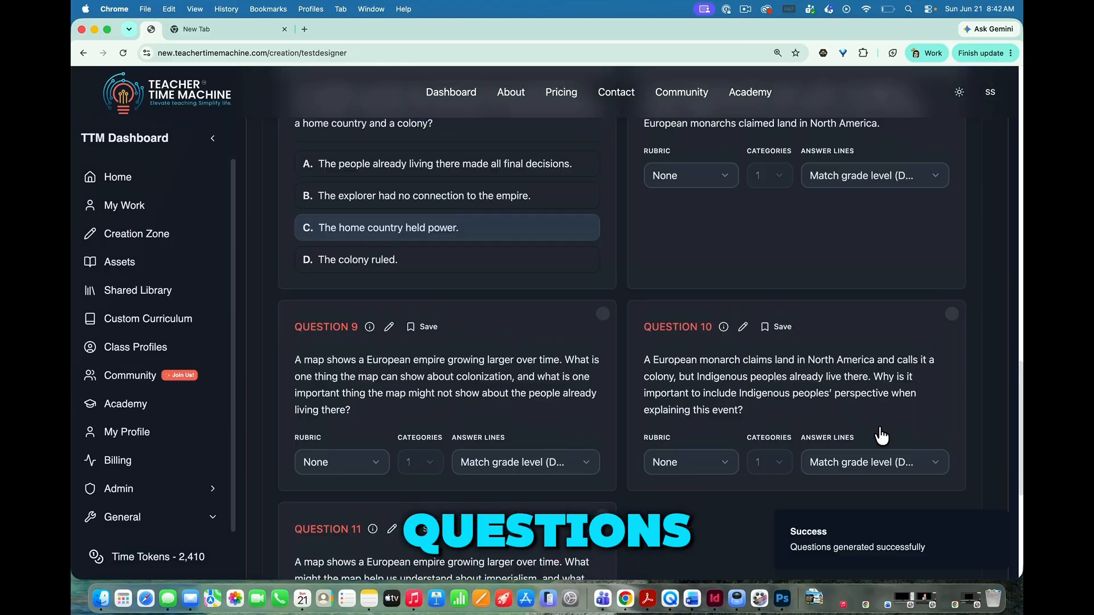
Approve generated multiple-choice Questions 1 to 4 by selecting them for the test.
scroll(882, 434, up, 15)
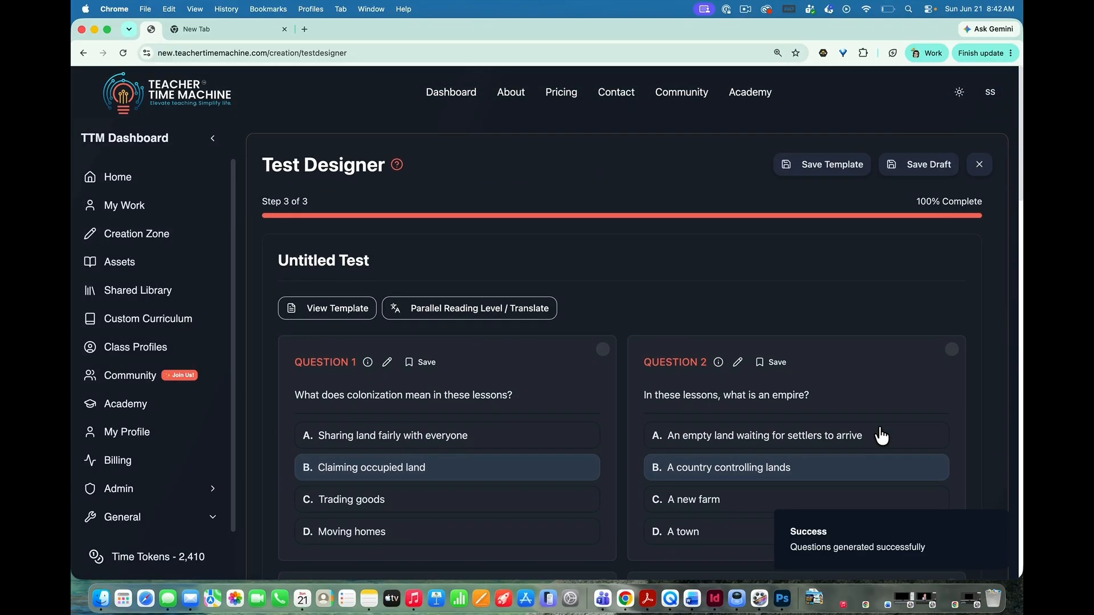
scroll(882, 434, down, 4)
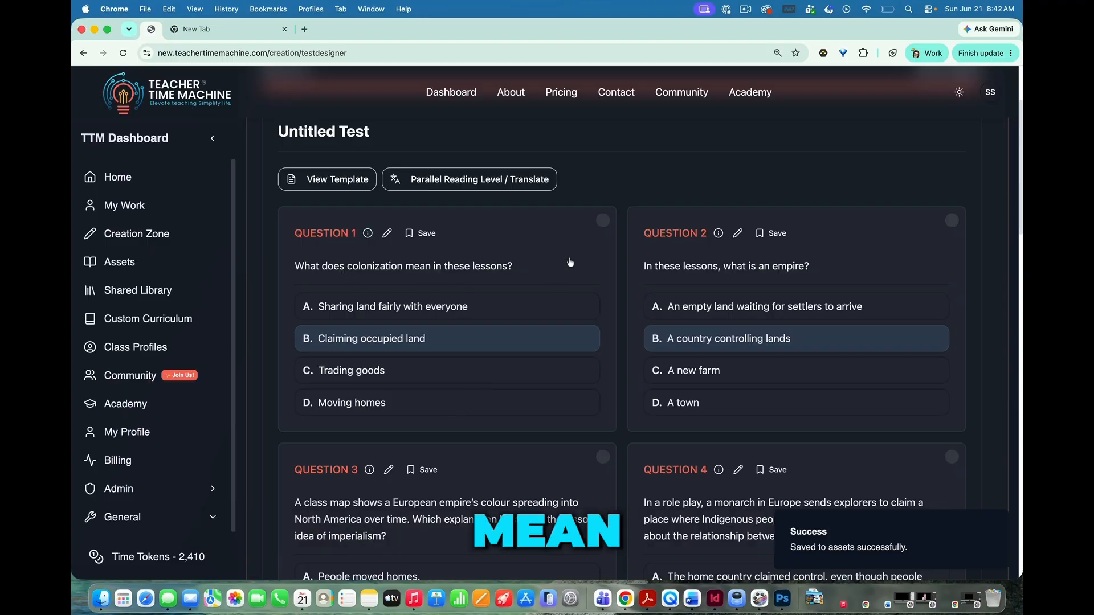
click(601, 220)
click(952, 221)
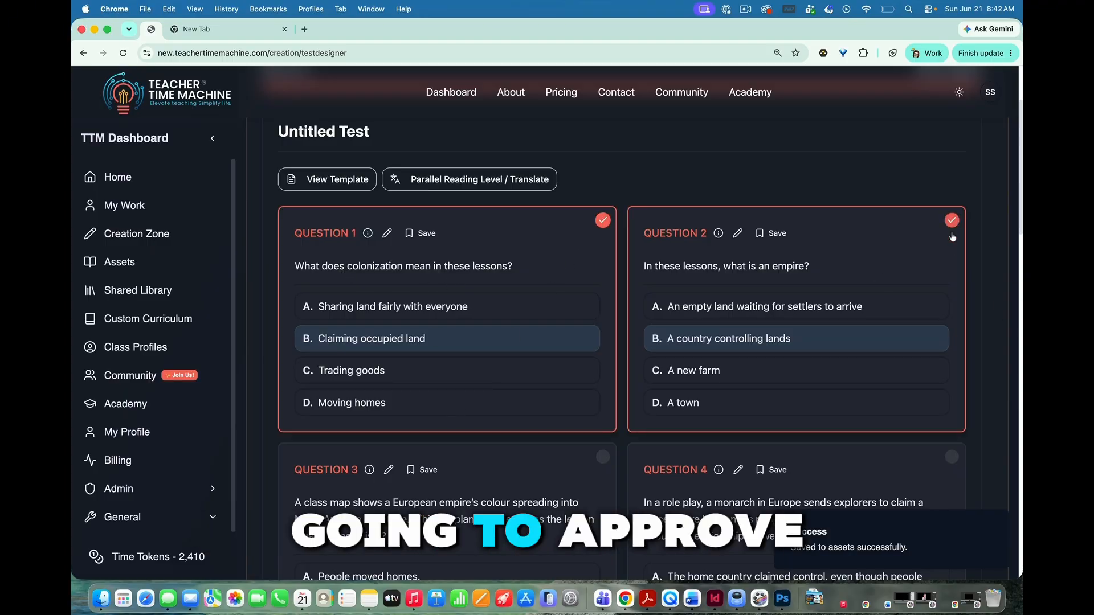
scroll(684, 421, down, 5)
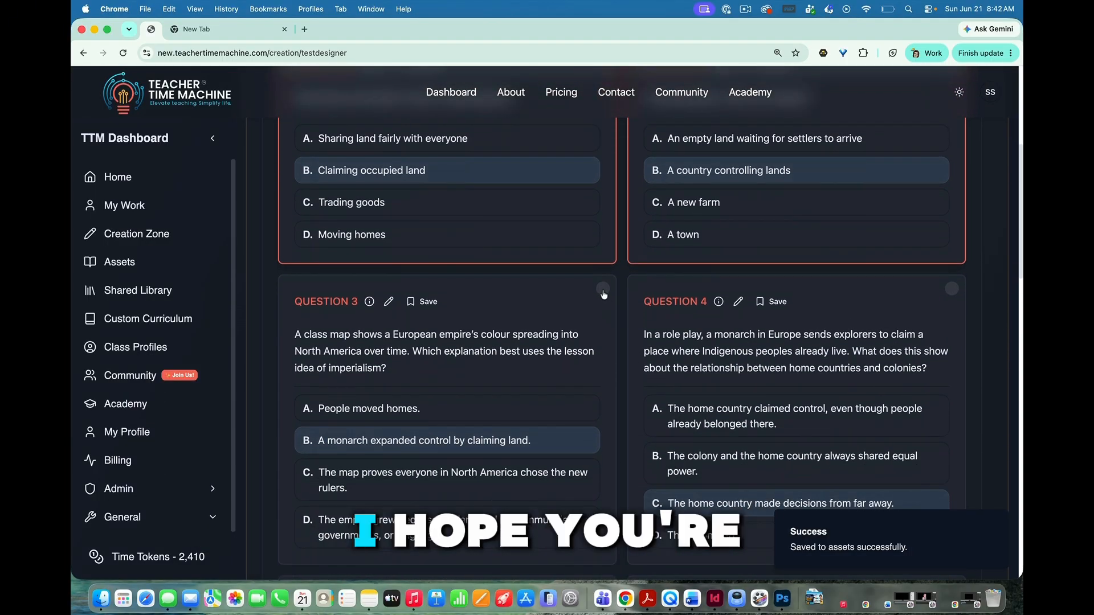
click(603, 289)
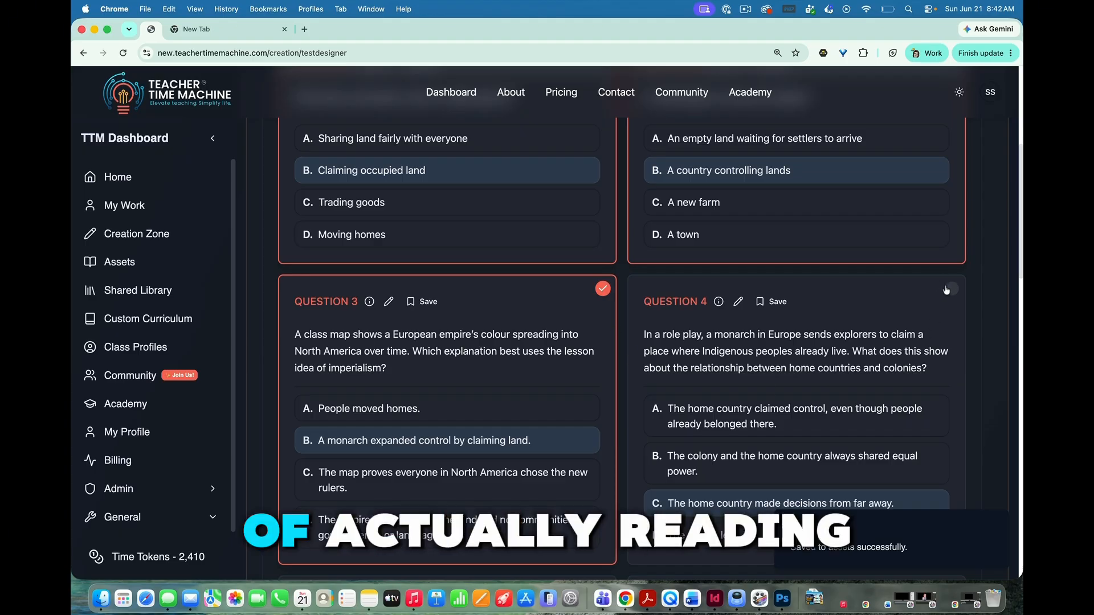
scroll(938, 311, down, 3)
click(951, 204)
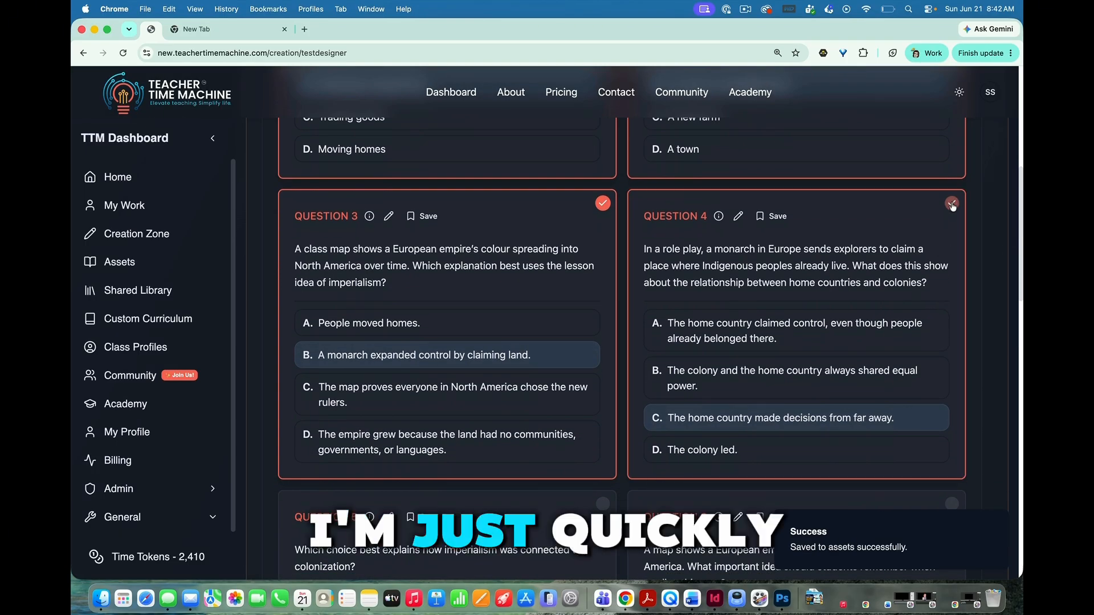
Approve multiple-choice Questions 5, 6 and 7 by selecting them for the test.
scroll(733, 374, down, 6)
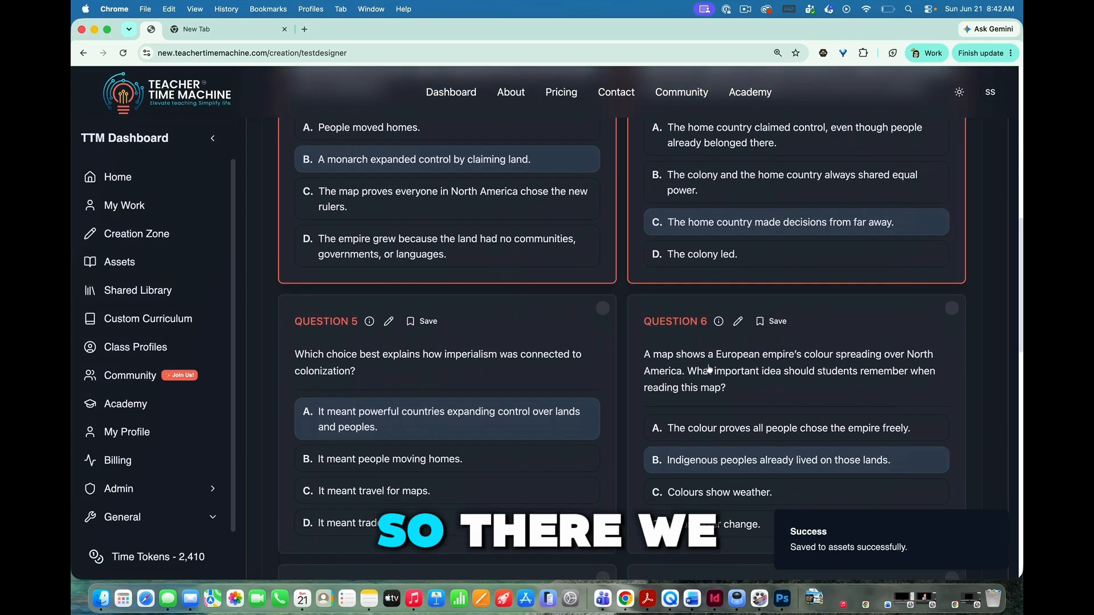
click(604, 308)
click(951, 310)
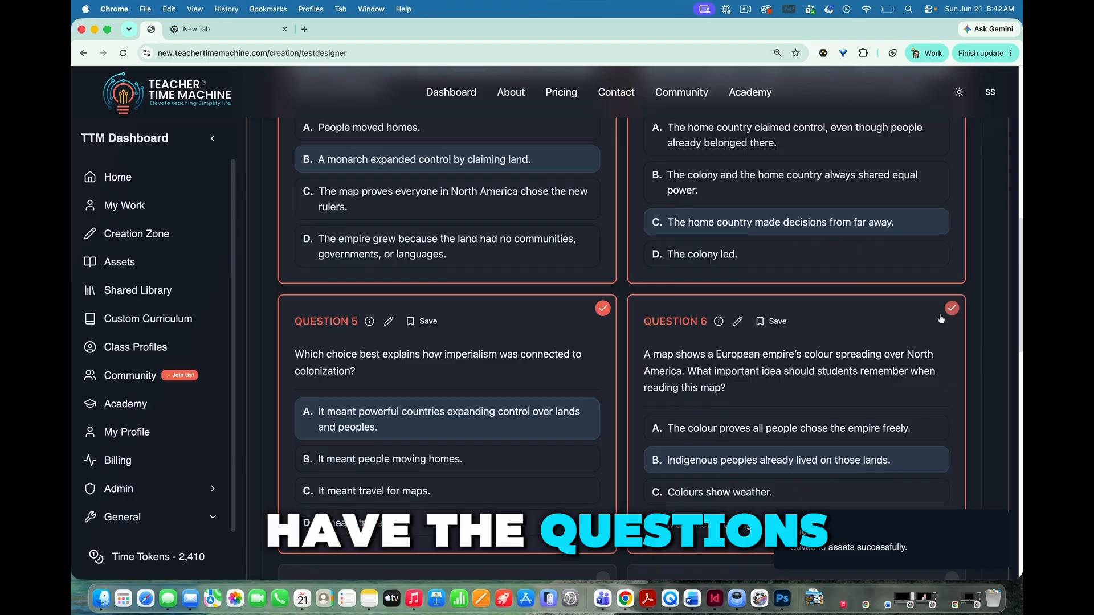
scroll(706, 415, down, 12)
click(604, 175)
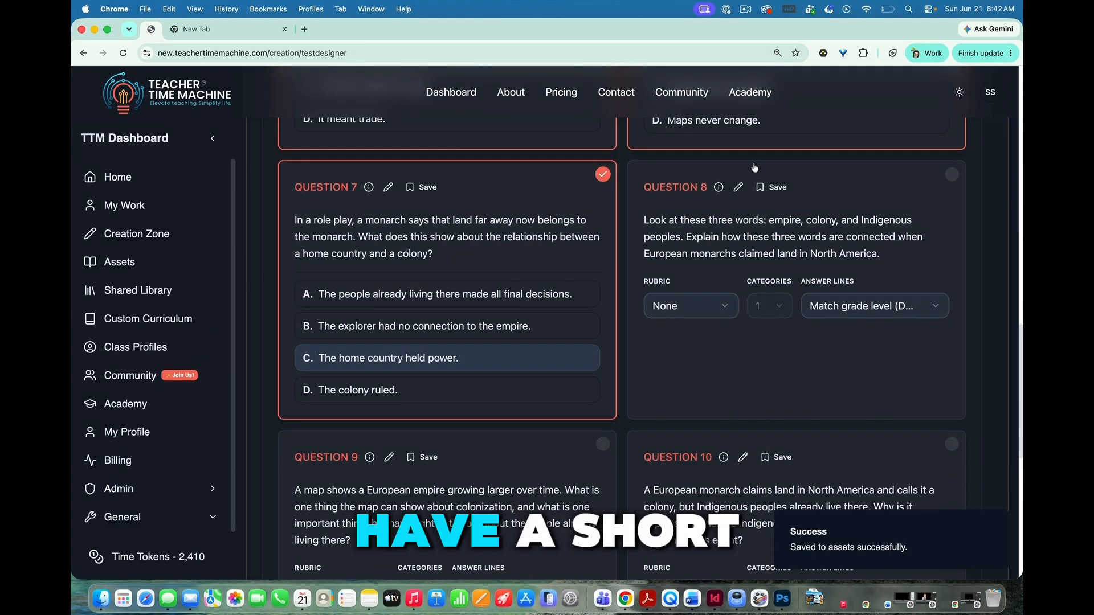
Give short-answer Question 8 a 4 point rubric with 2 categories.
click(722, 307)
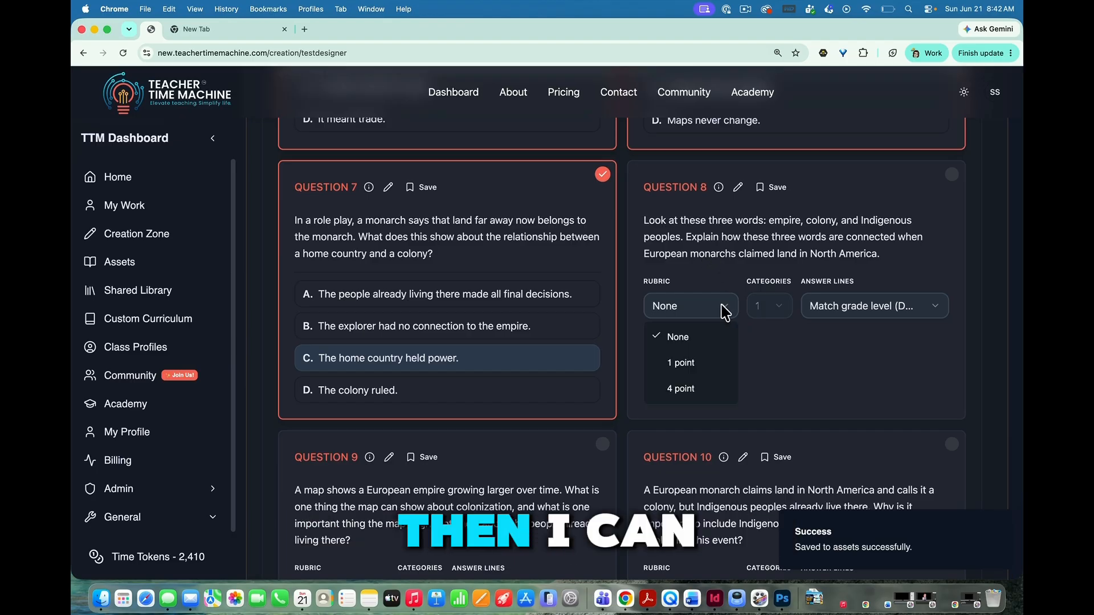
click(680, 392)
click(779, 306)
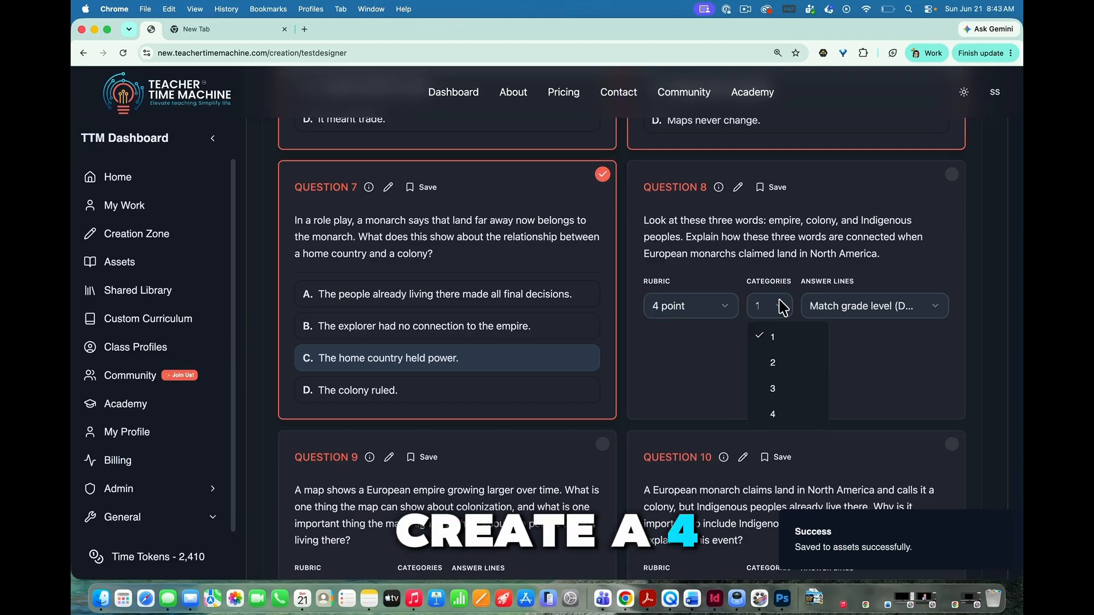
click(773, 368)
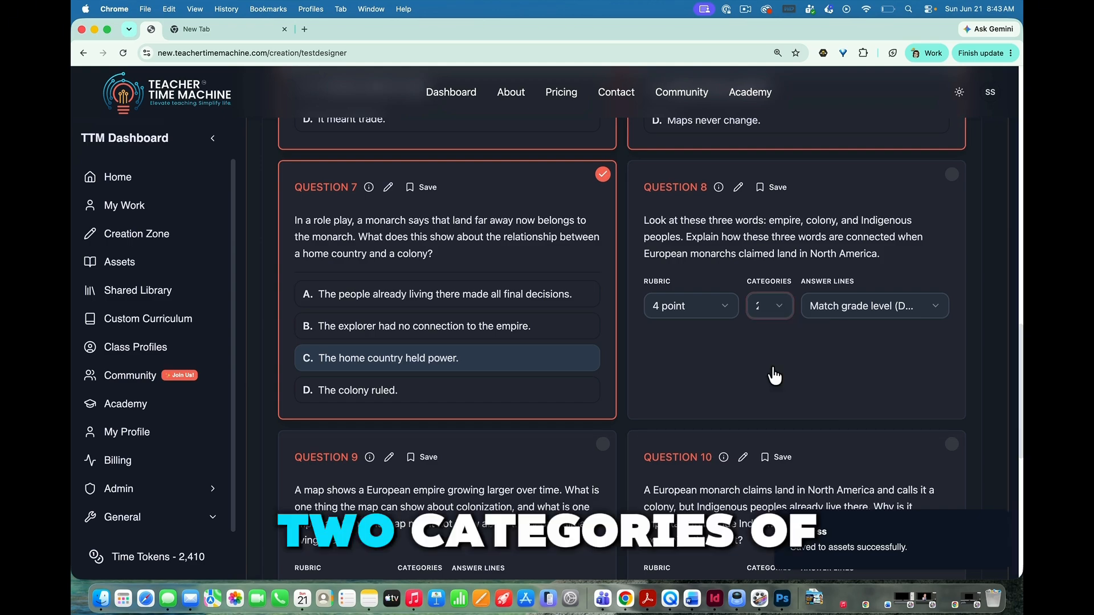
Set Question 8's answer lines to No lines and select the question for the test.
click(938, 306)
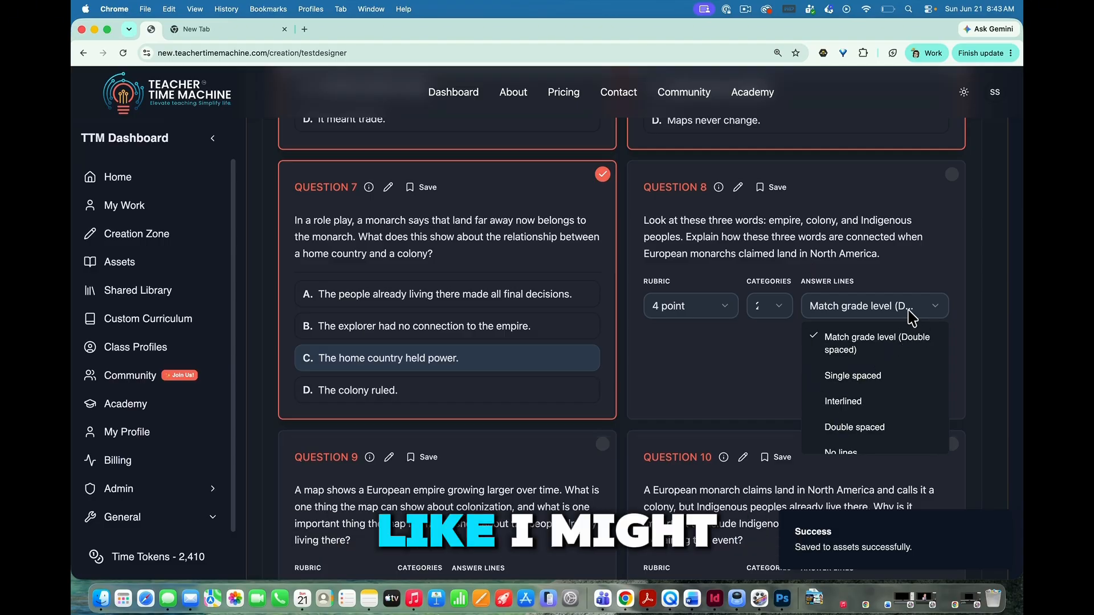
scroll(857, 438, down, 1)
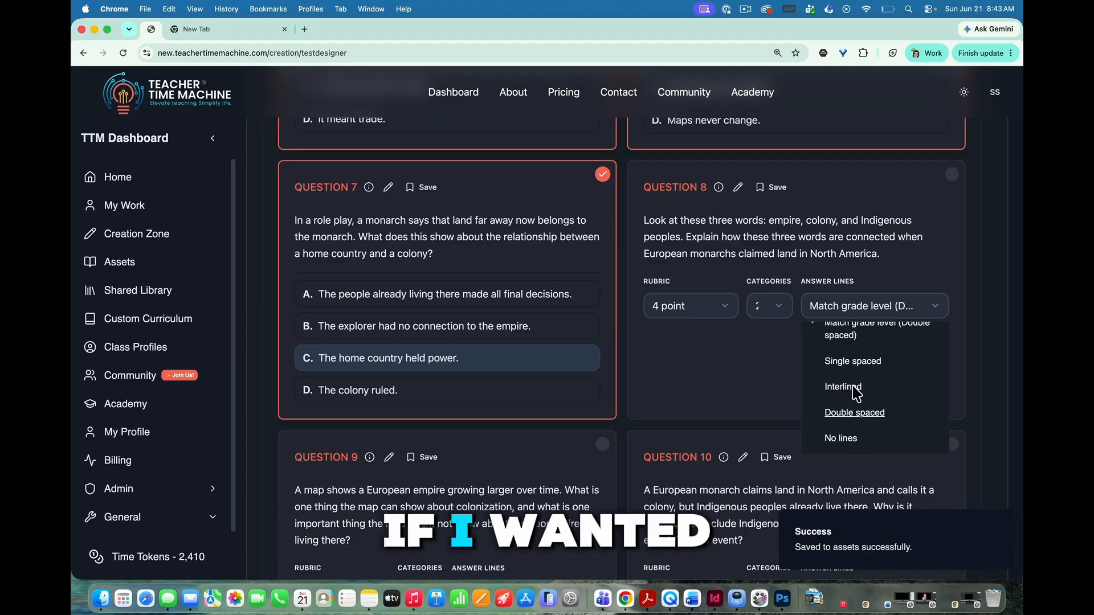
scroll(848, 387, up, 1)
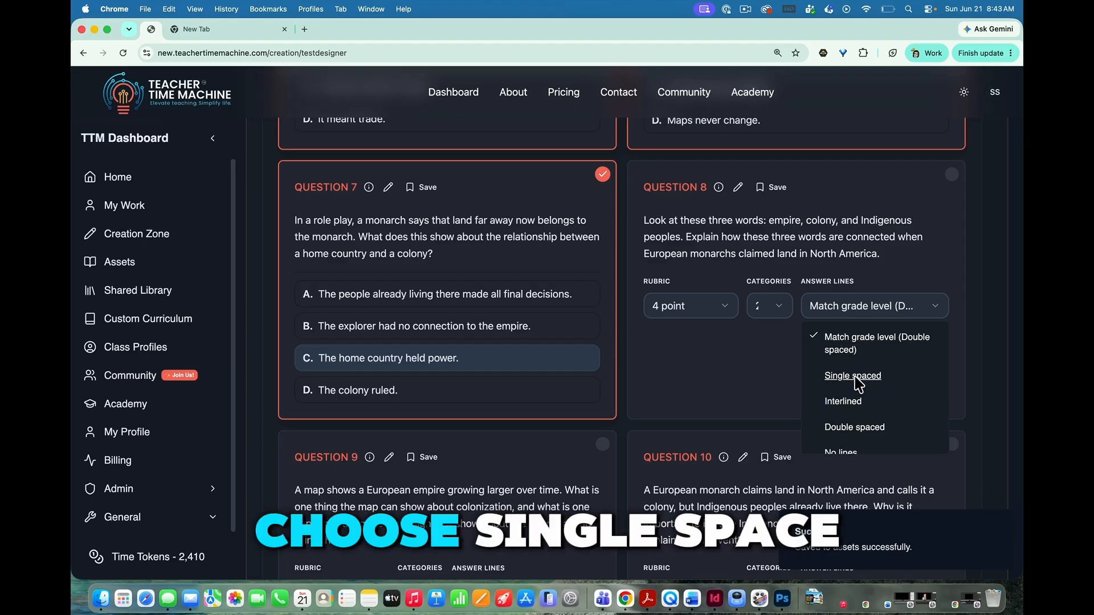
scroll(853, 402, down, 1)
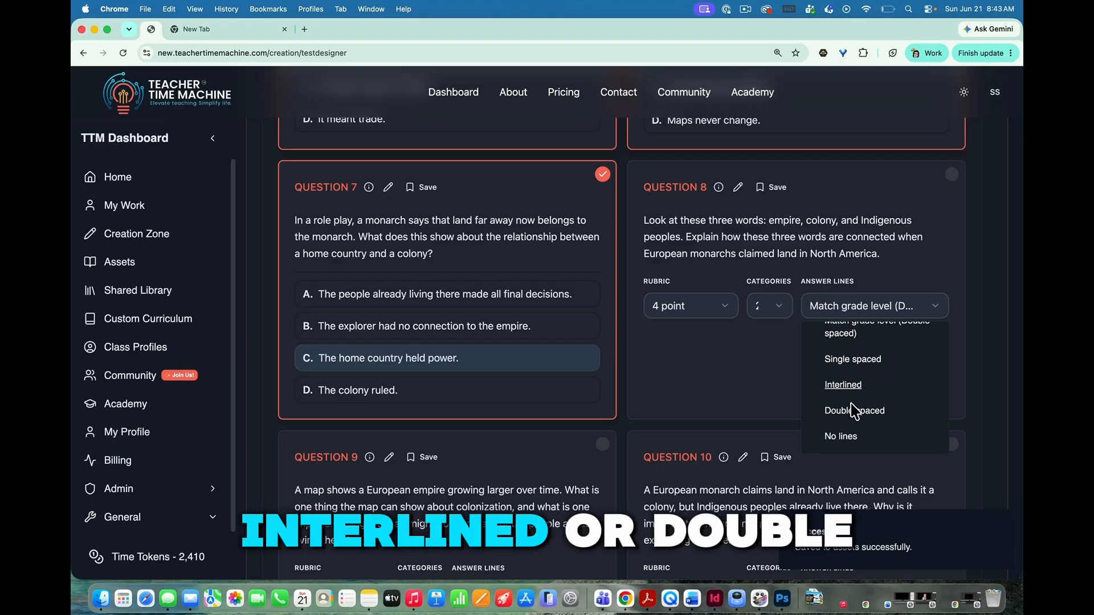
click(847, 442)
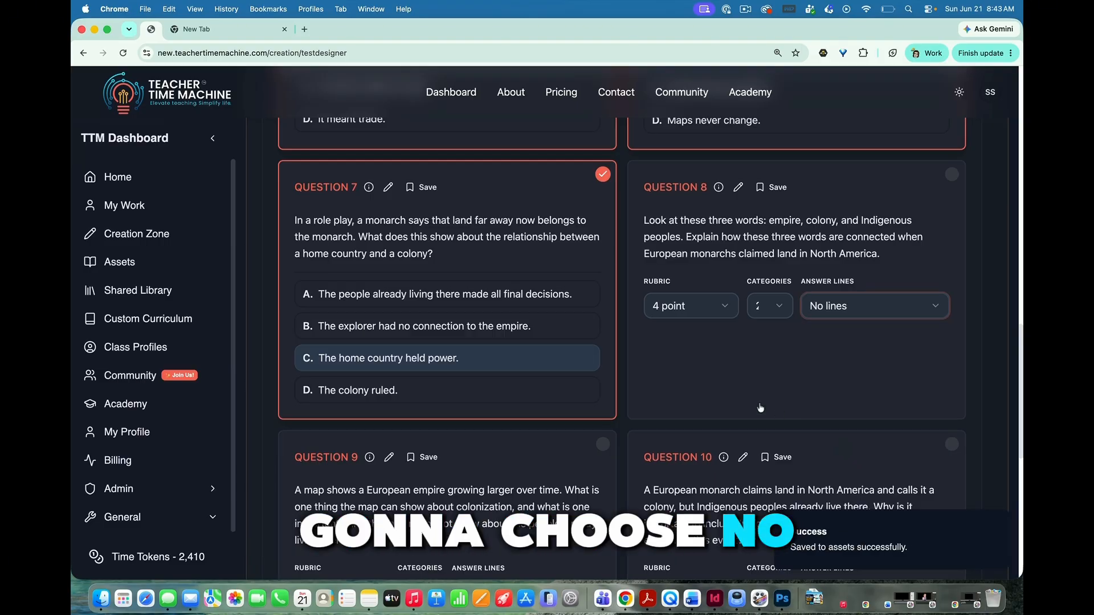
click(951, 174)
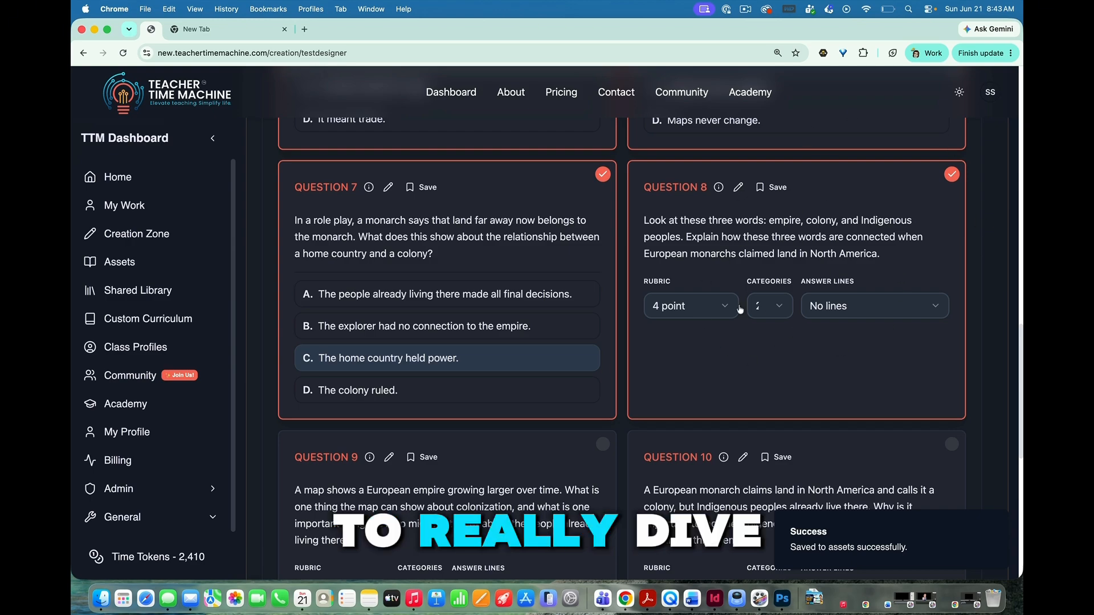
Give short-answer Question 9 a 1 point rubric with 1 category.
scroll(718, 319, down, 6)
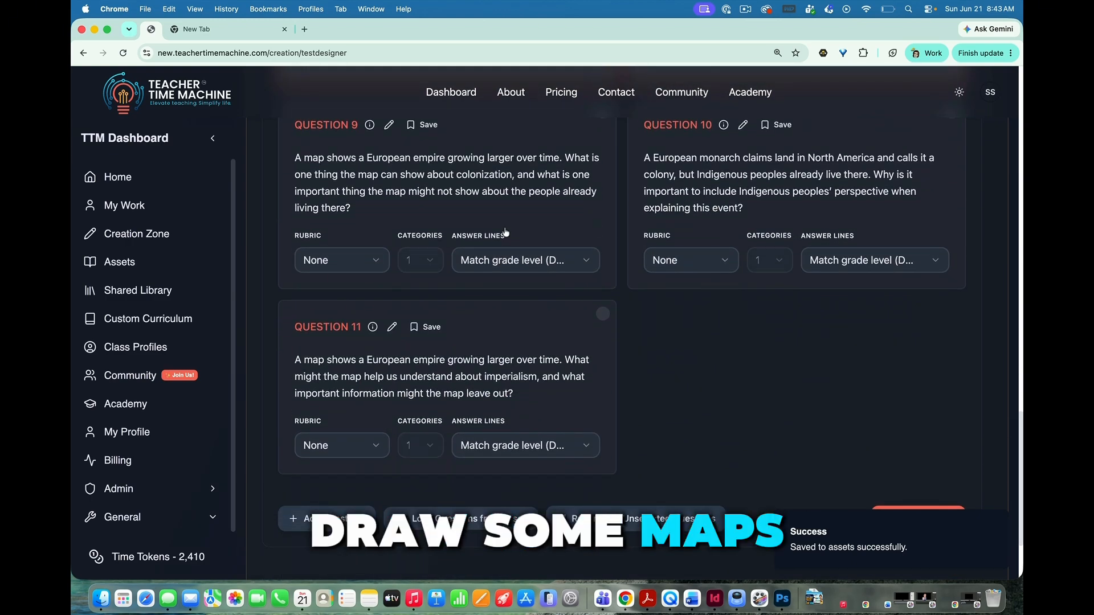
scroll(505, 232, up, 2)
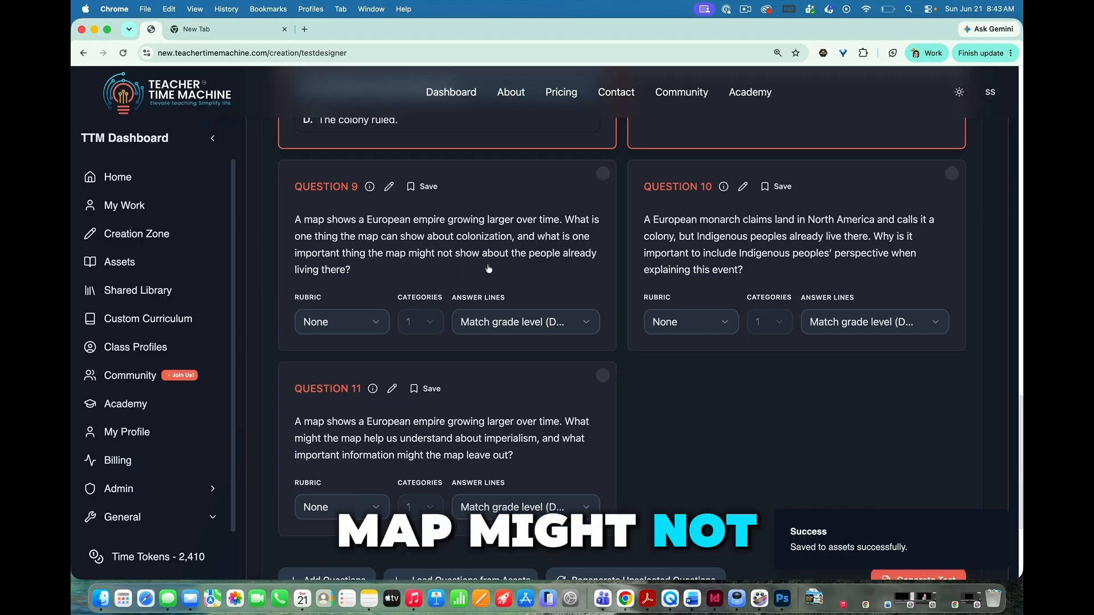
click(368, 323)
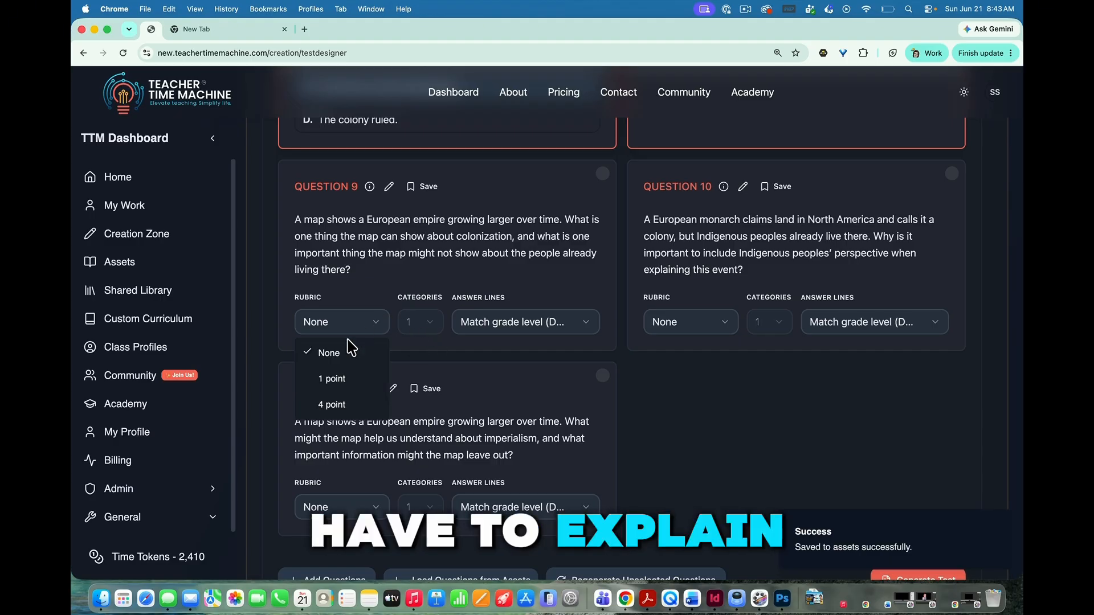
click(327, 382)
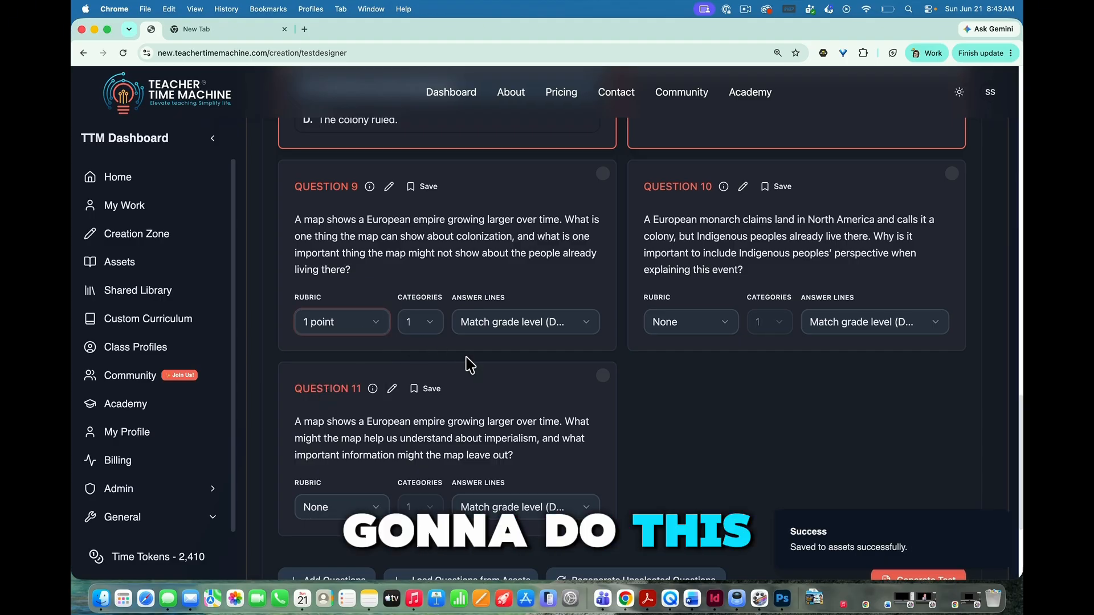
click(431, 324)
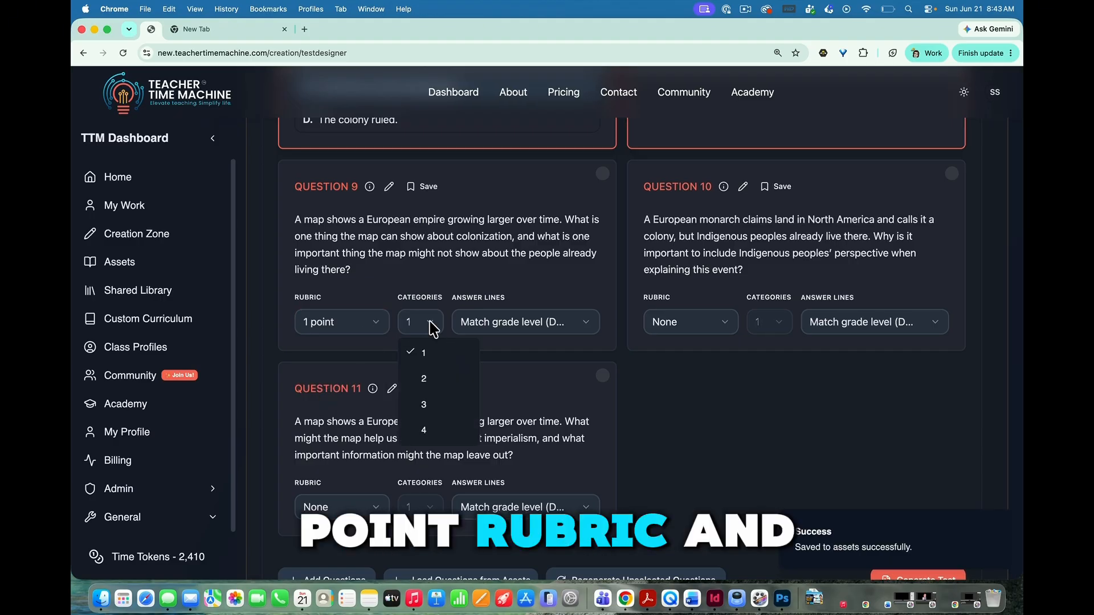
click(424, 379)
click(432, 323)
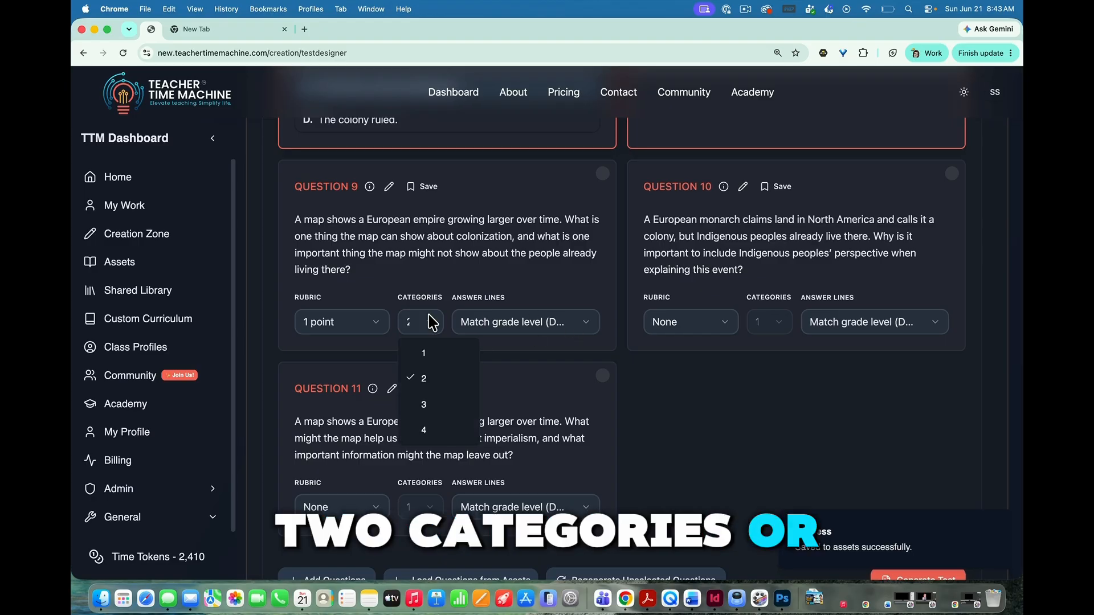
click(423, 353)
Select Question 9 for the test and set its answer lines to Double spaced.
click(585, 324)
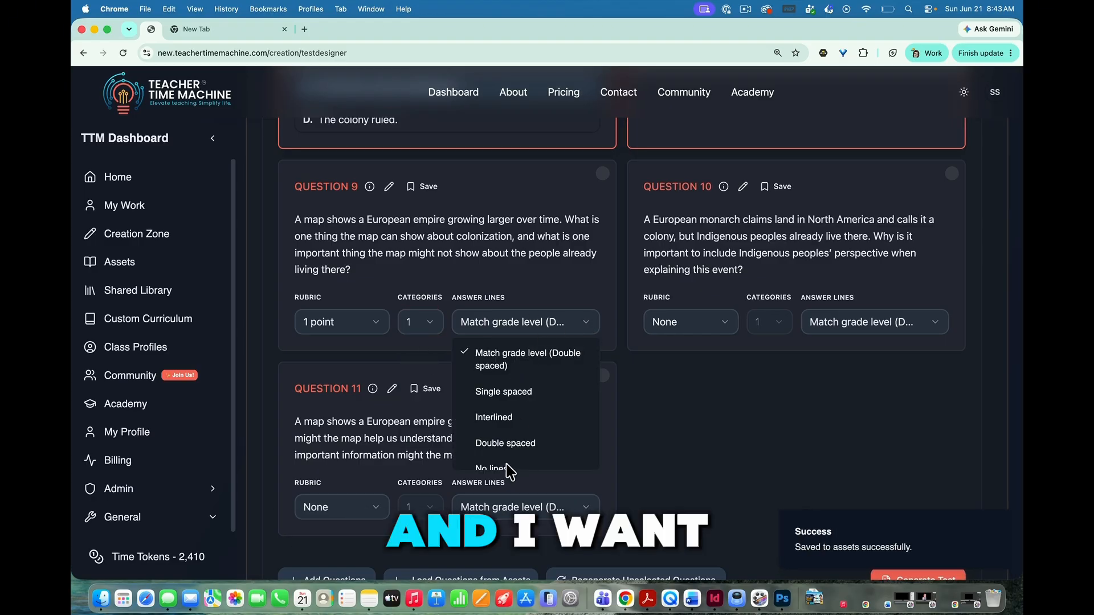
click(504, 393)
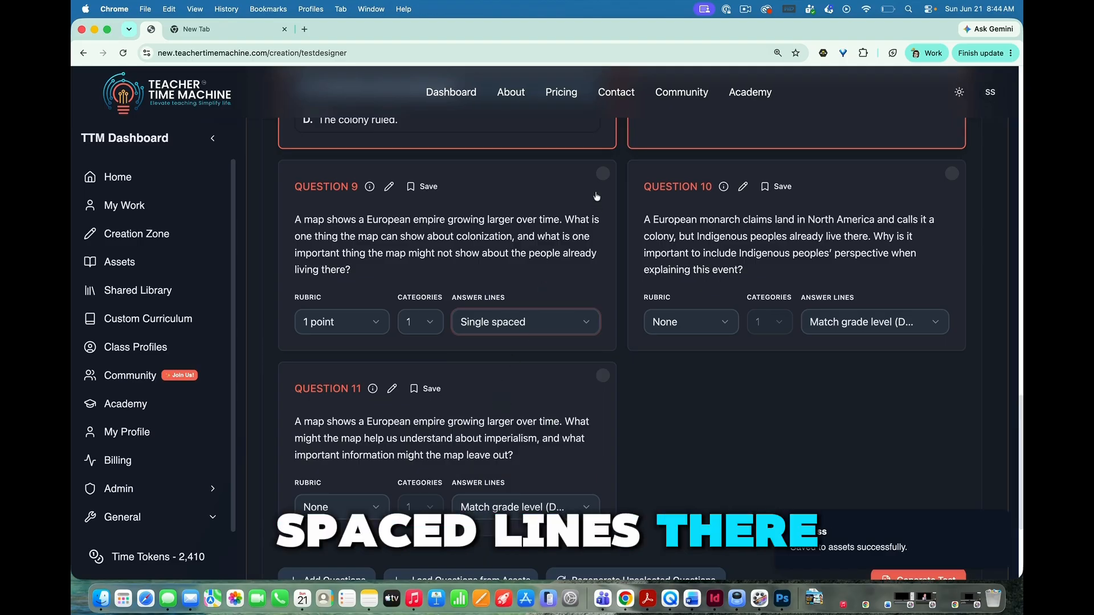
click(602, 172)
click(587, 321)
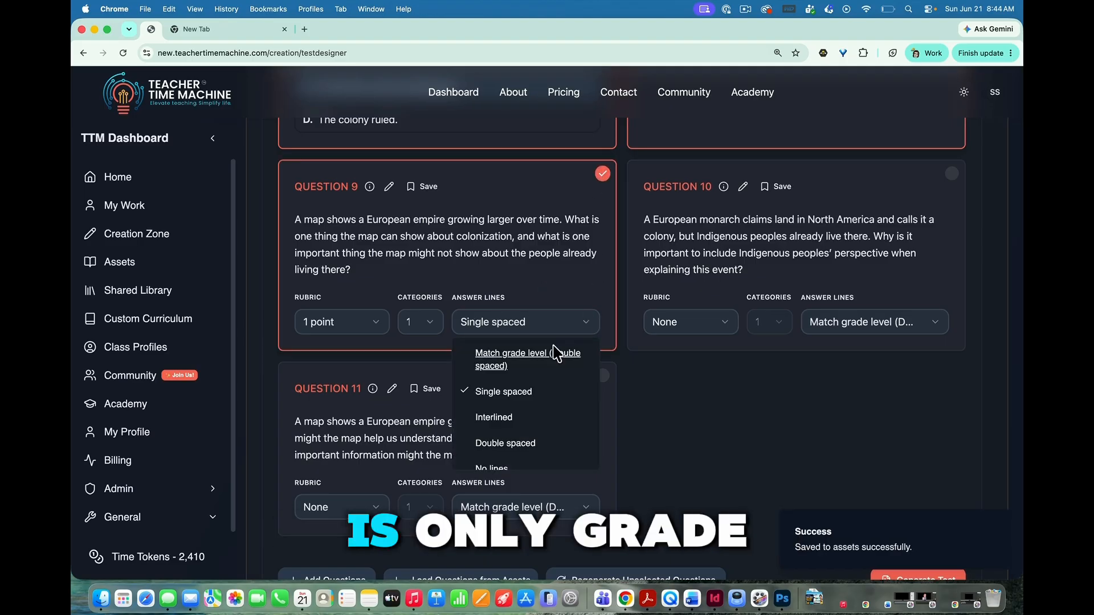
click(504, 443)
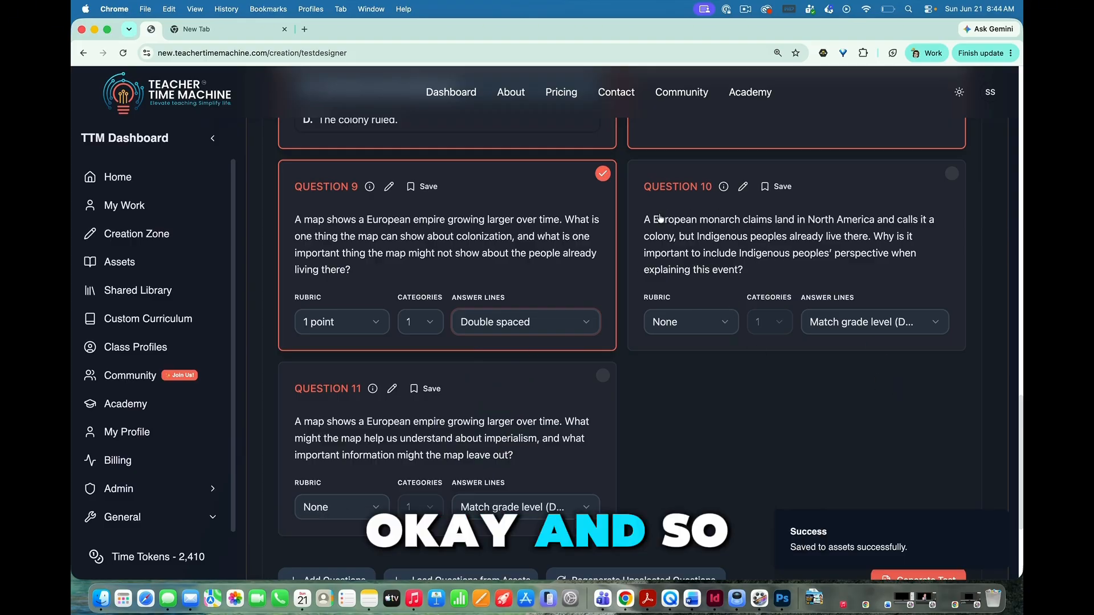
Give short-answer Question 10 a 4 point rubric with 2 categories.
click(731, 321)
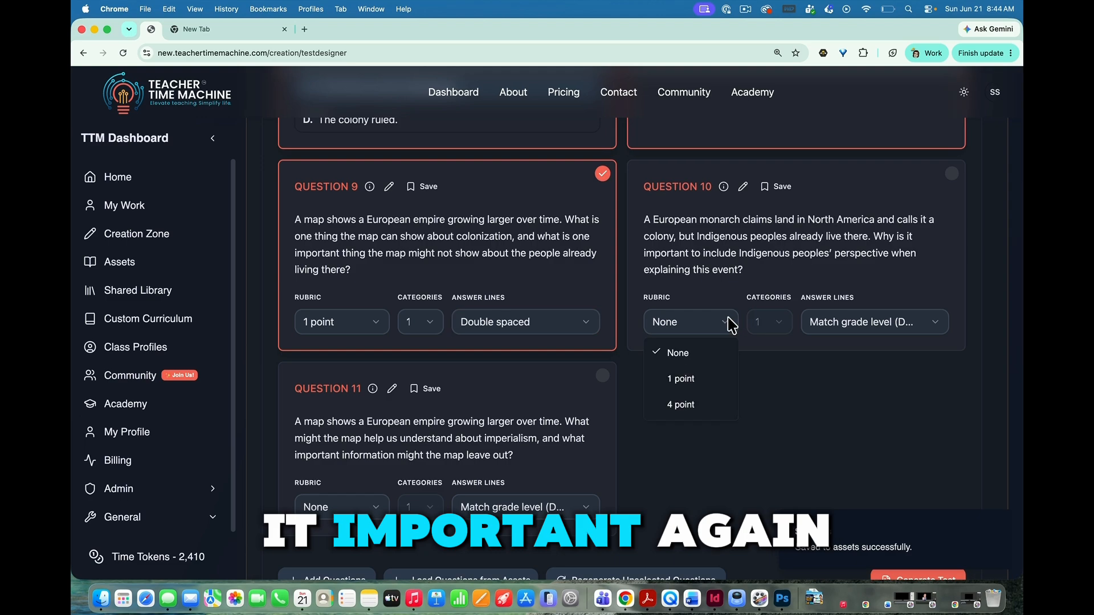
click(678, 414)
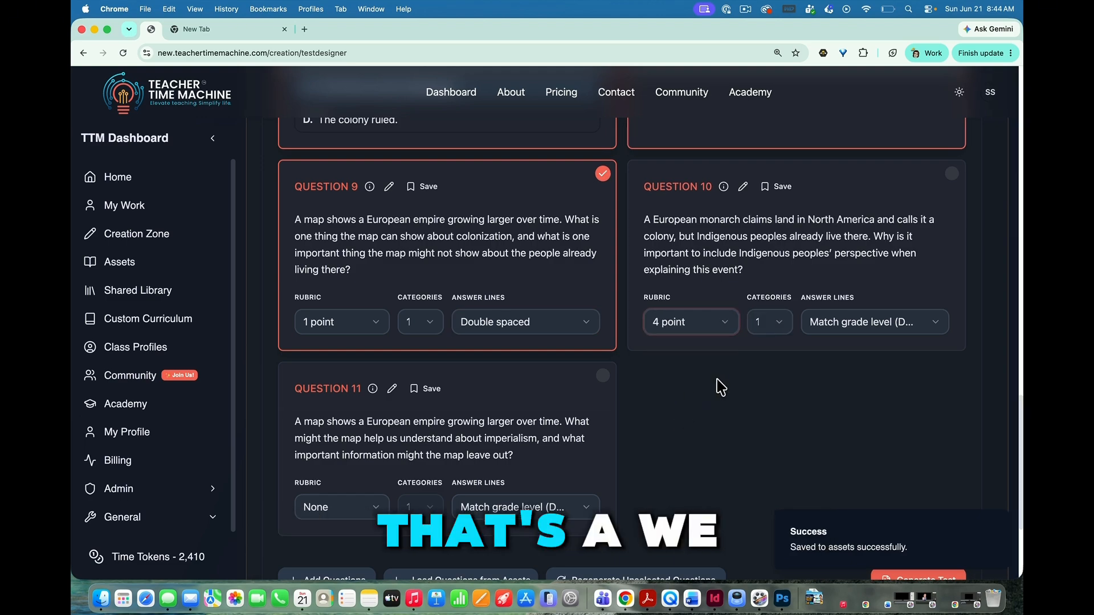
click(780, 322)
click(773, 379)
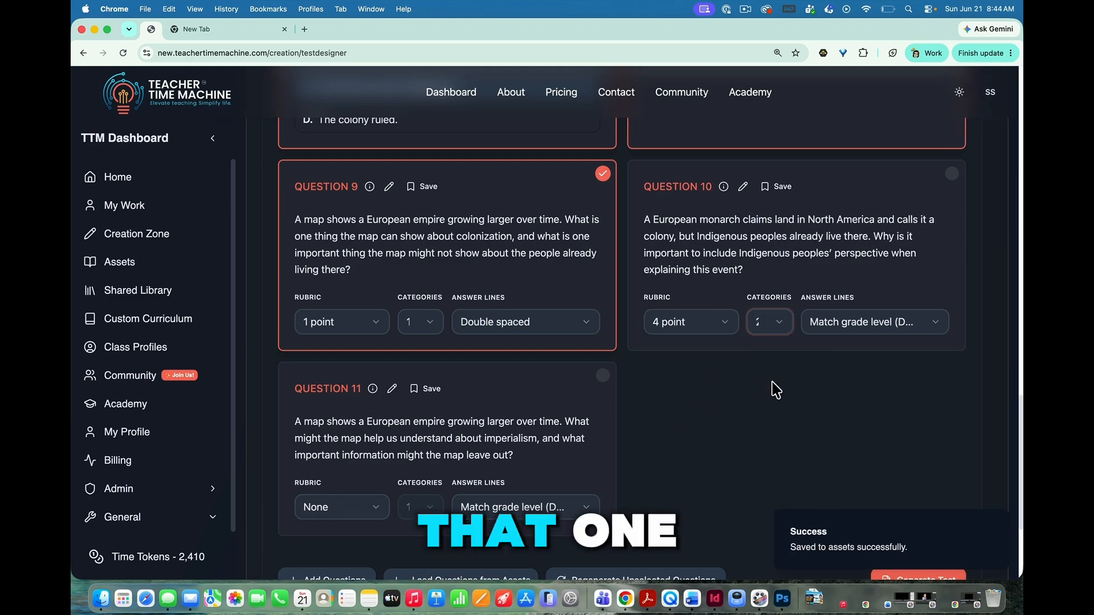
Set Question 10's answer lines to Double spaced and select the question for the test.
click(930, 317)
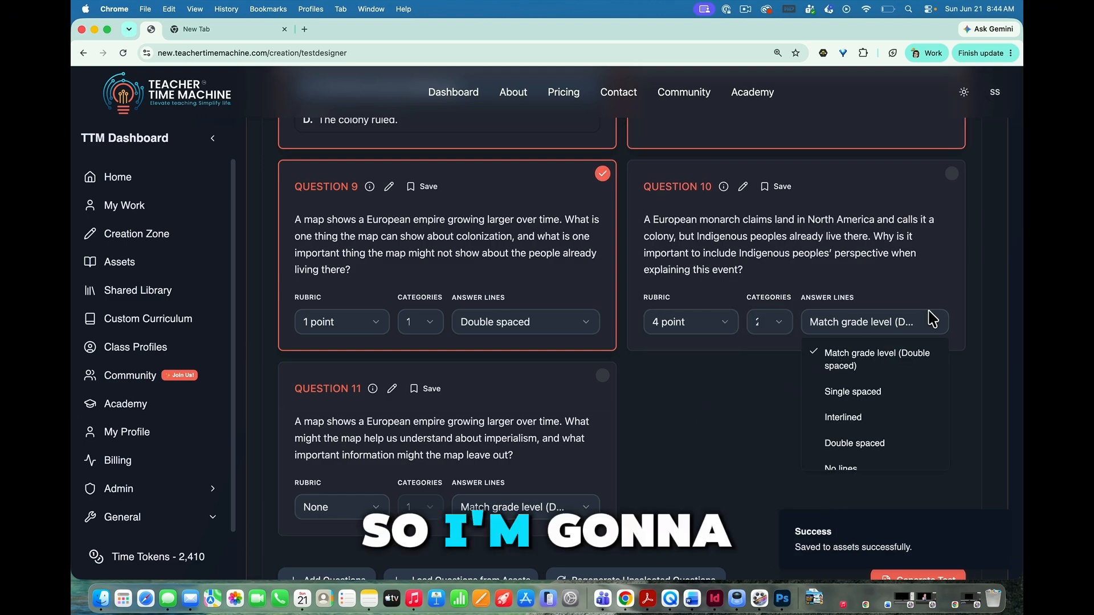
click(844, 449)
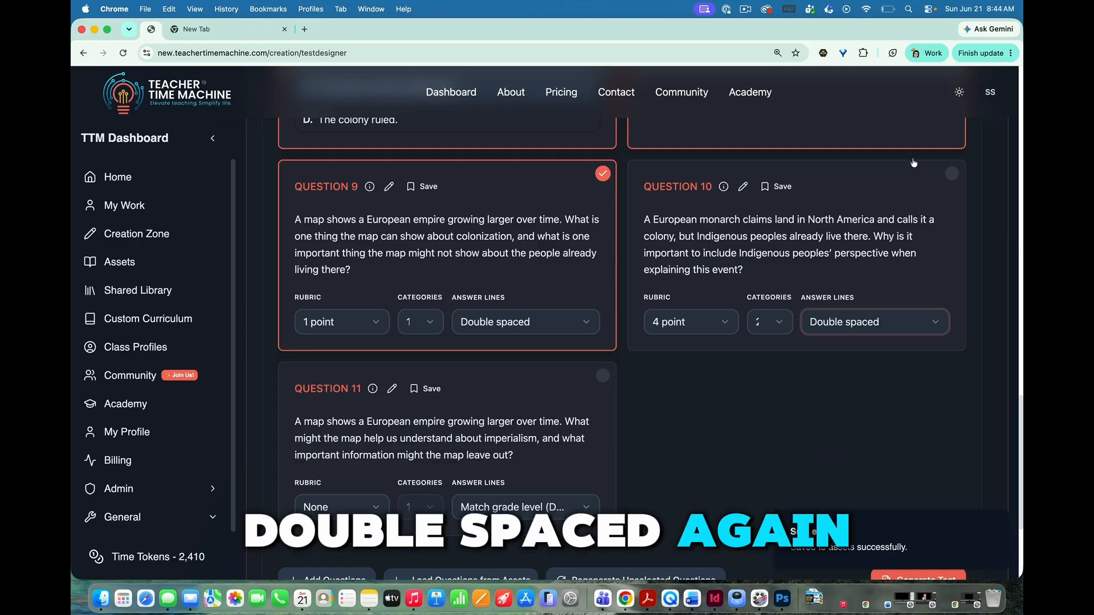
click(953, 172)
Title the test "Intro to Colonization" and generate it from the selected questions, leaving Question 11 out.
scroll(535, 425, down, 3)
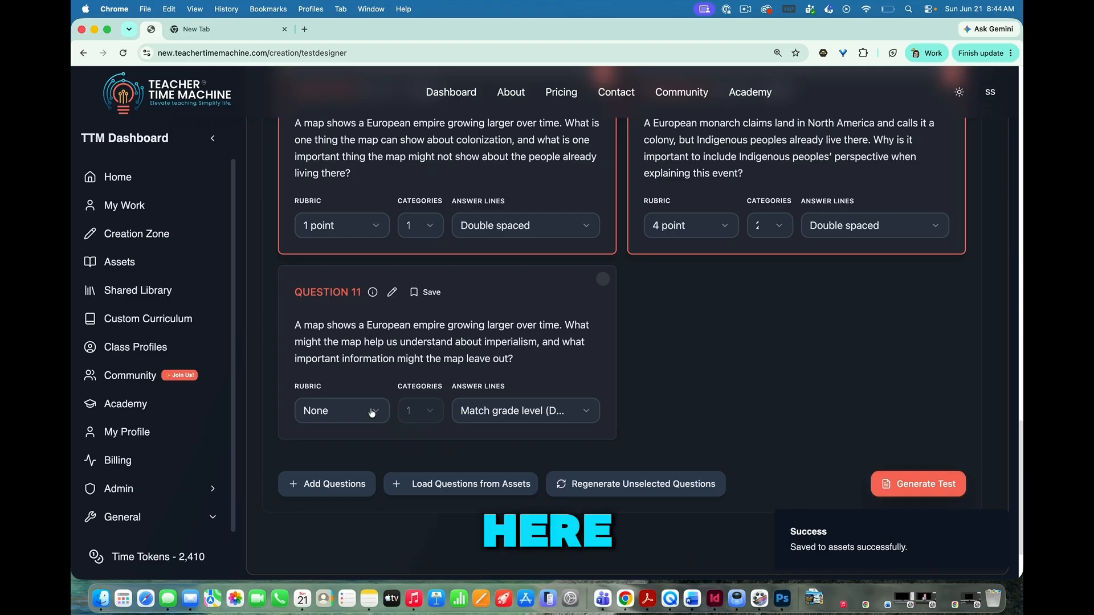
scroll(431, 408, up, 3)
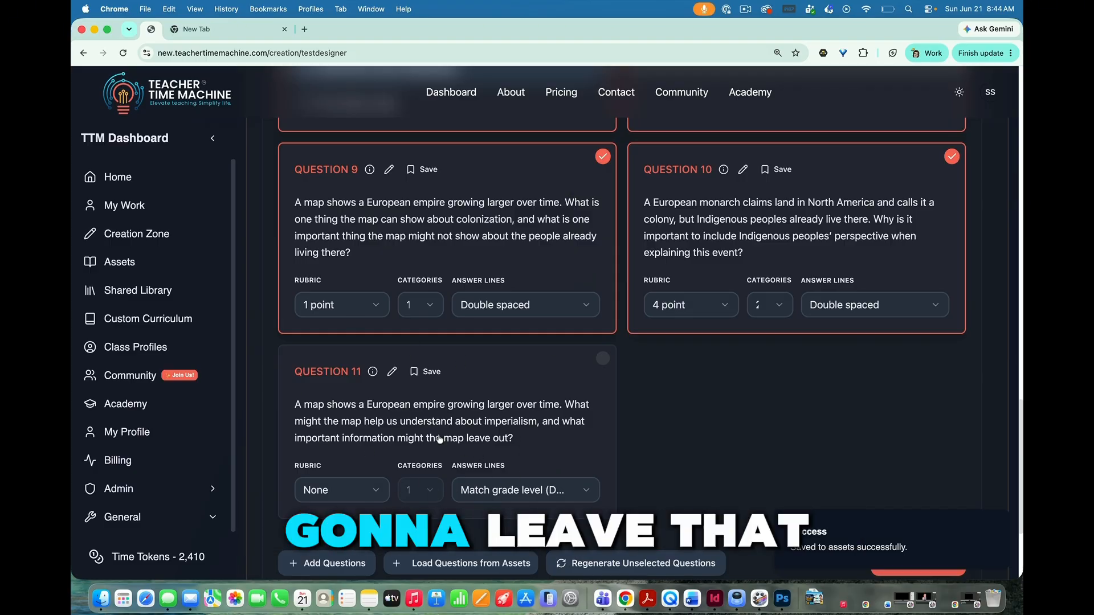
scroll(593, 375, down, 1)
scroll(594, 375, down, 3)
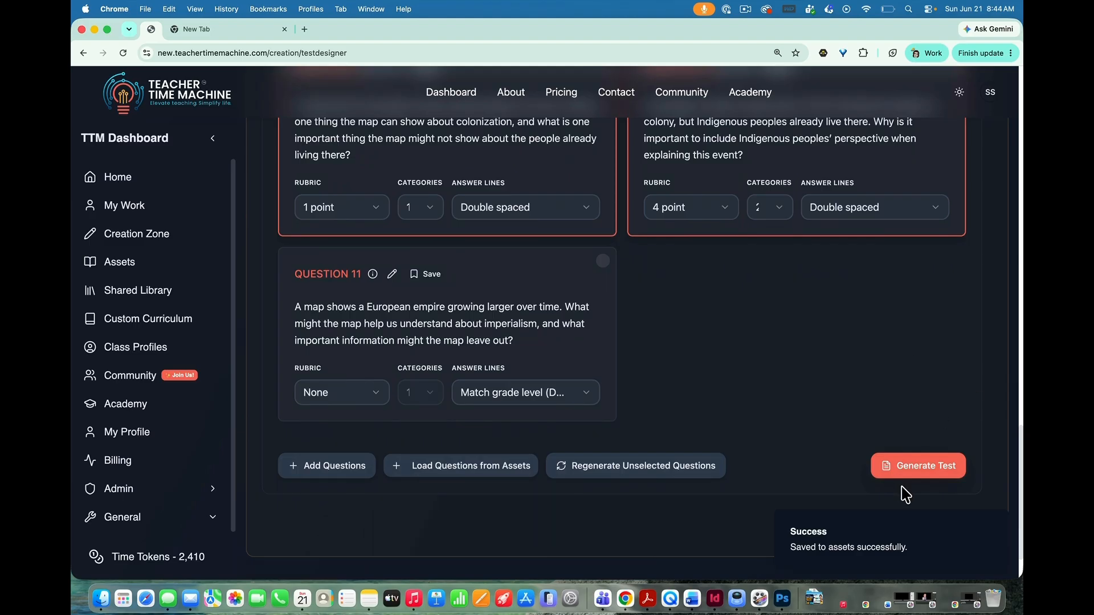
click(922, 465)
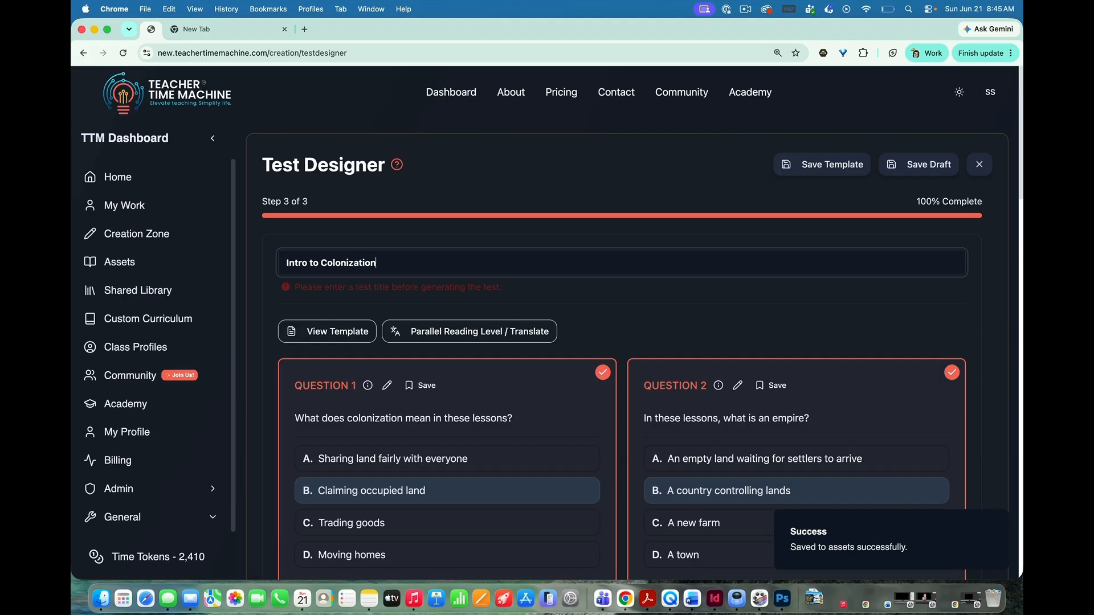
scroll(654, 410, down, 15)
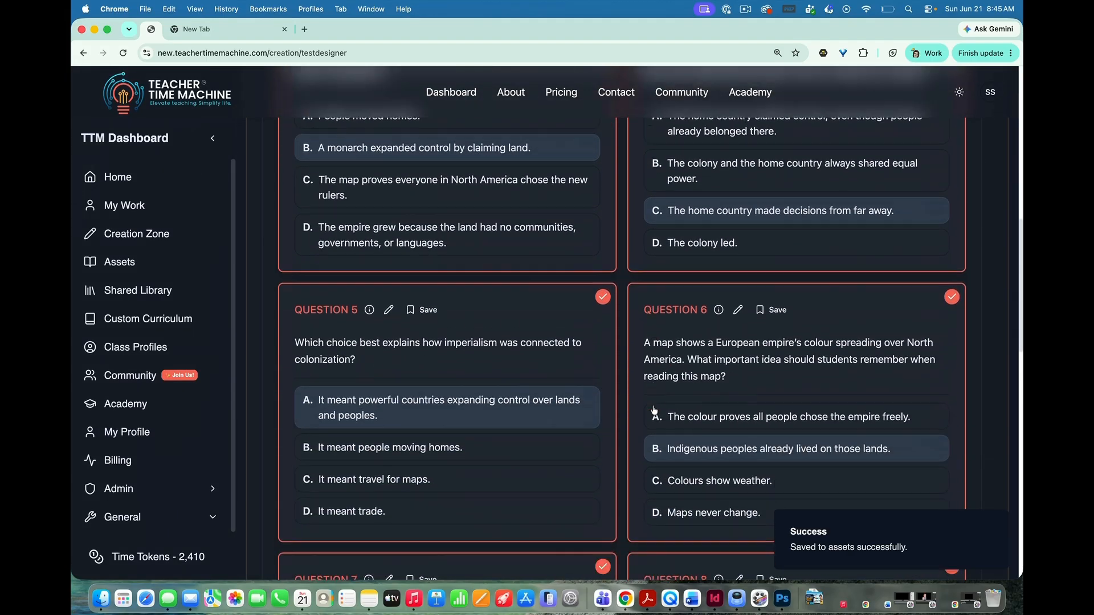
scroll(652, 410, down, 6)
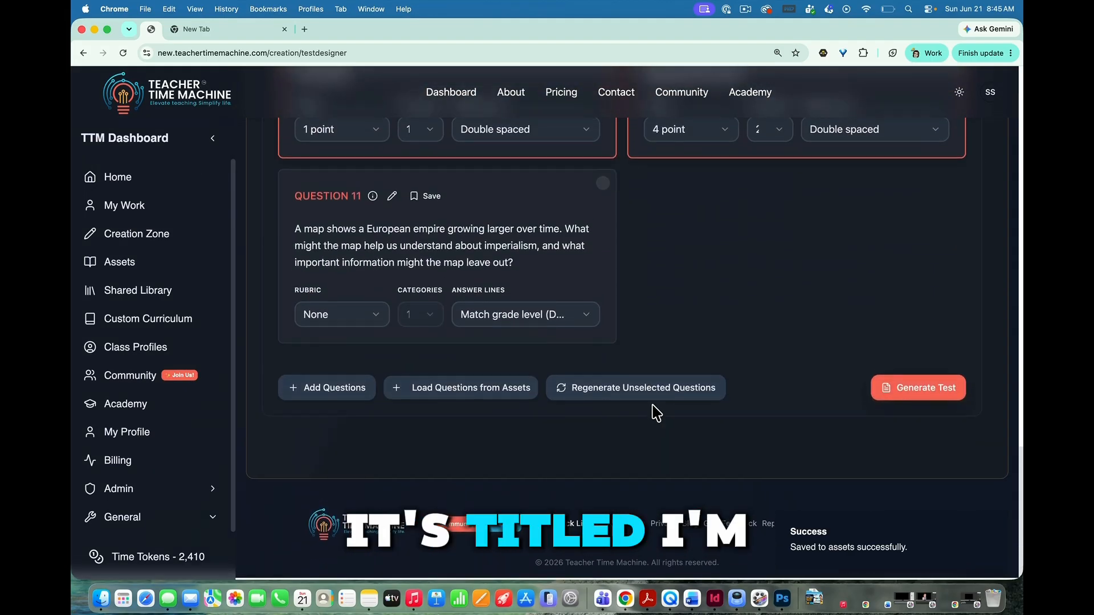
click(912, 391)
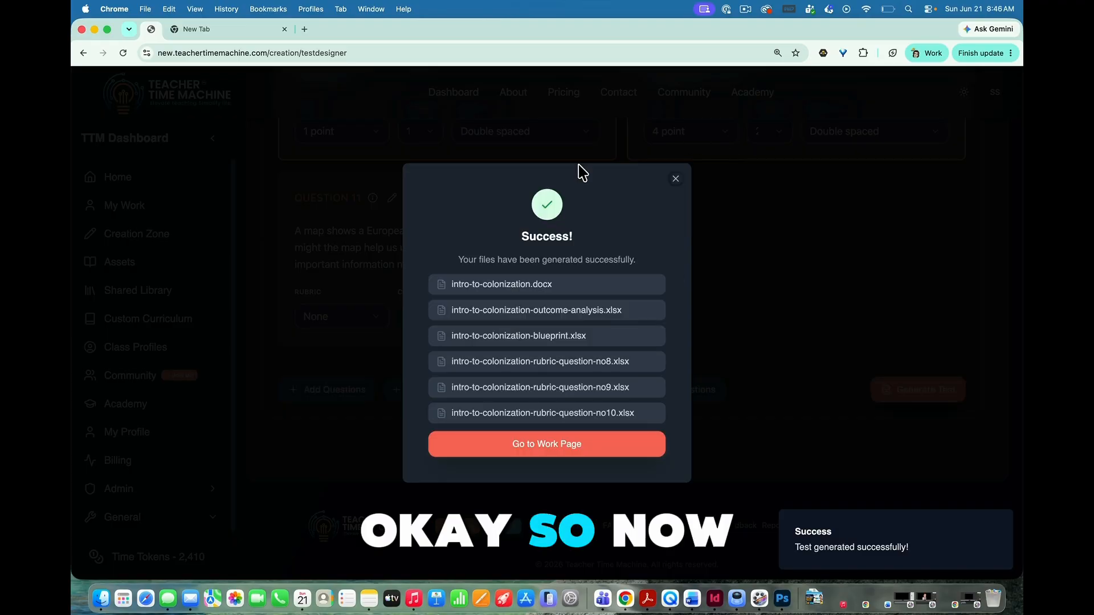
Preview the generated intro-to-colonization.docx from the My Work page and review the formatting of its multiple-choice questions.
click(534, 448)
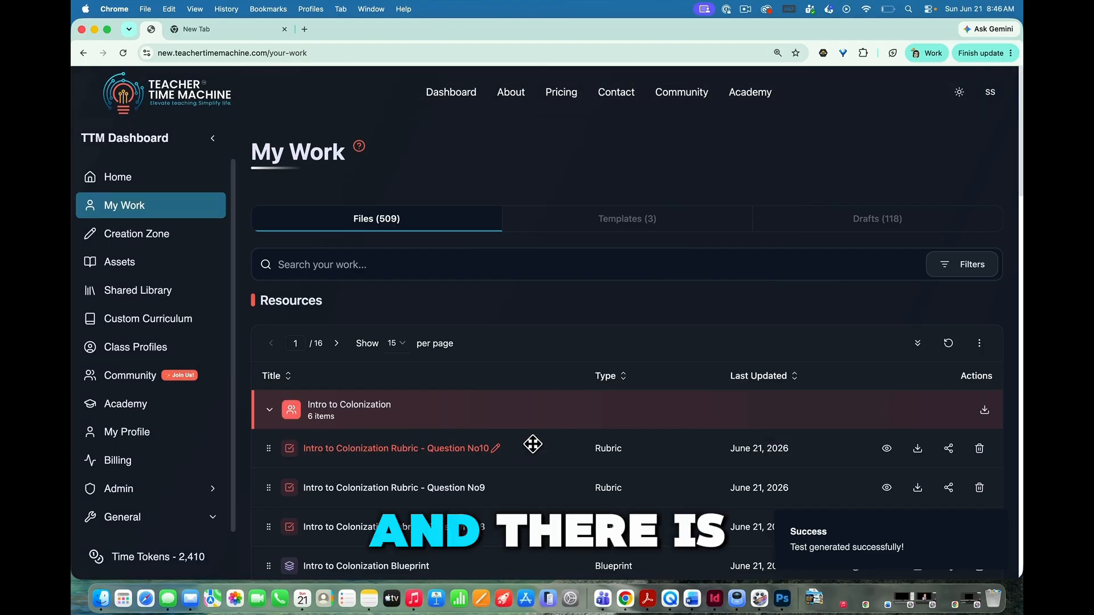
scroll(605, 414, down, 4)
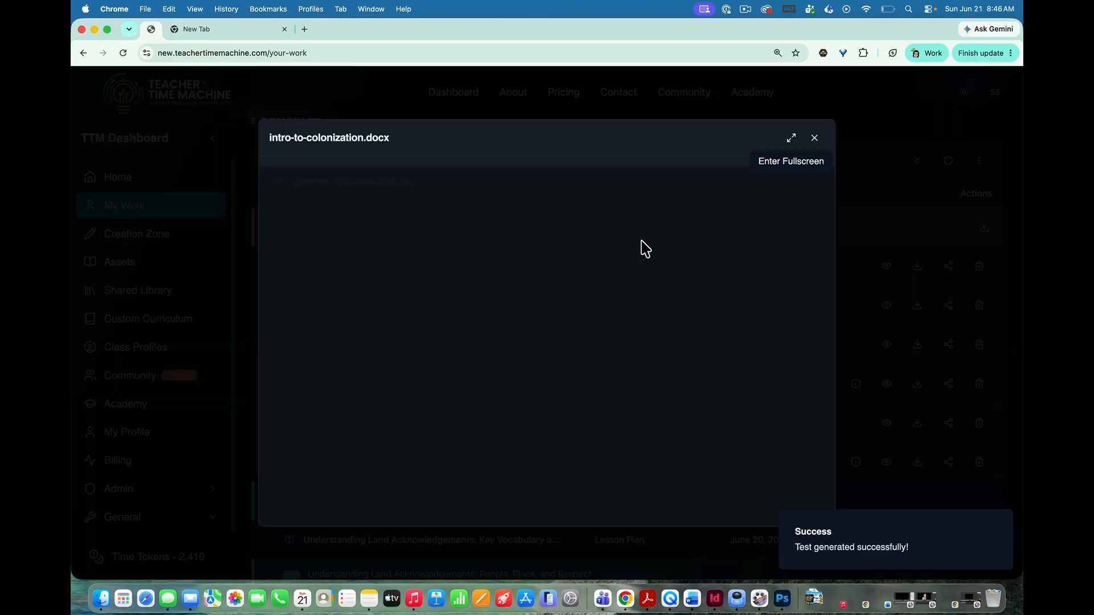
scroll(655, 299, down, 5)
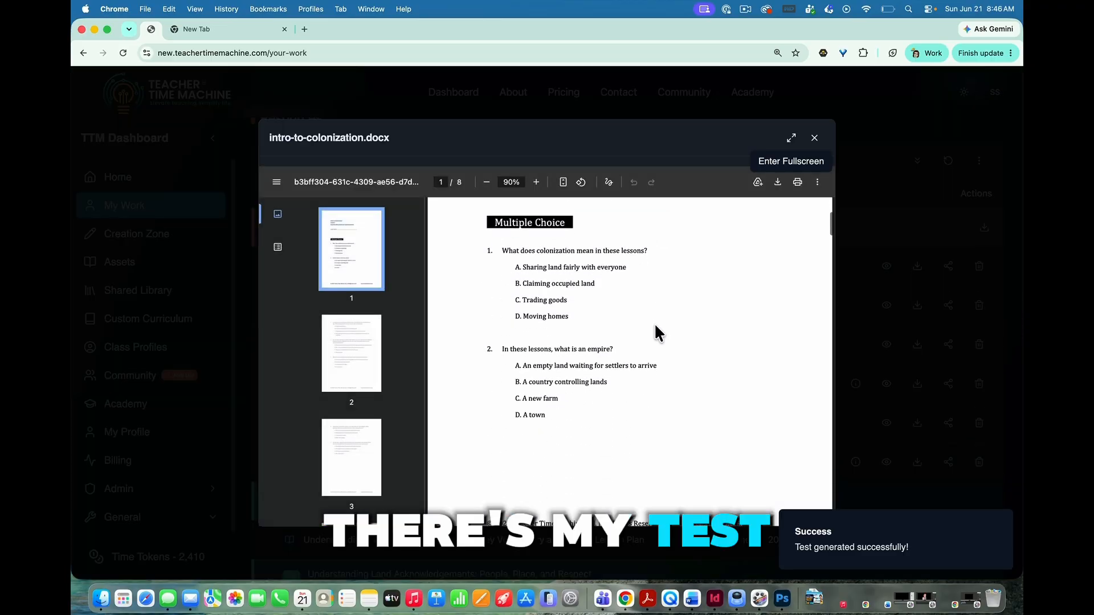
scroll(655, 328, down, 5)
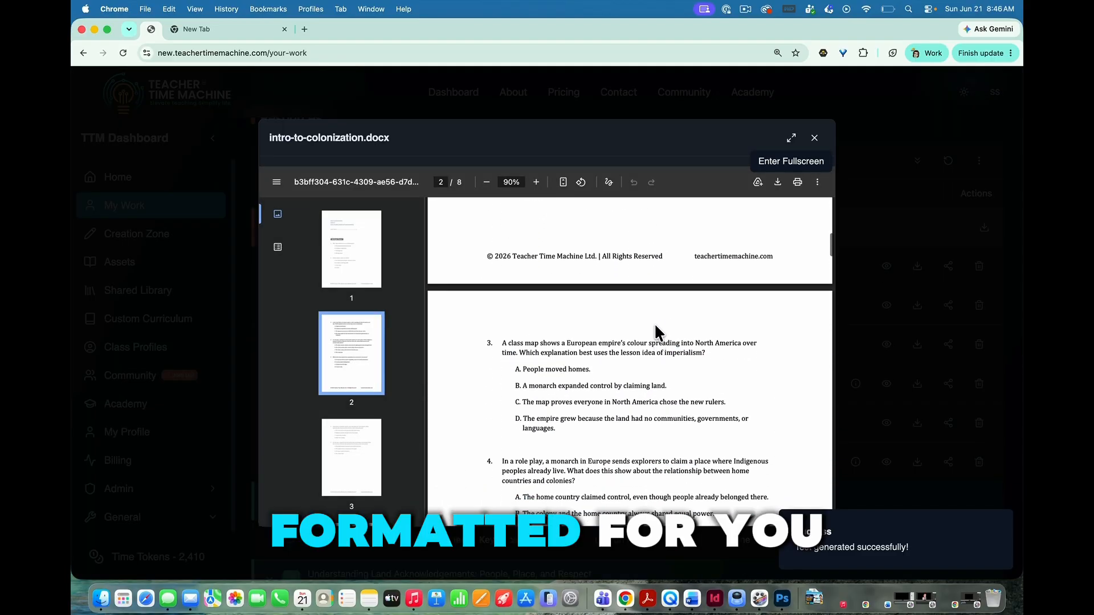
scroll(654, 328, down, 5)
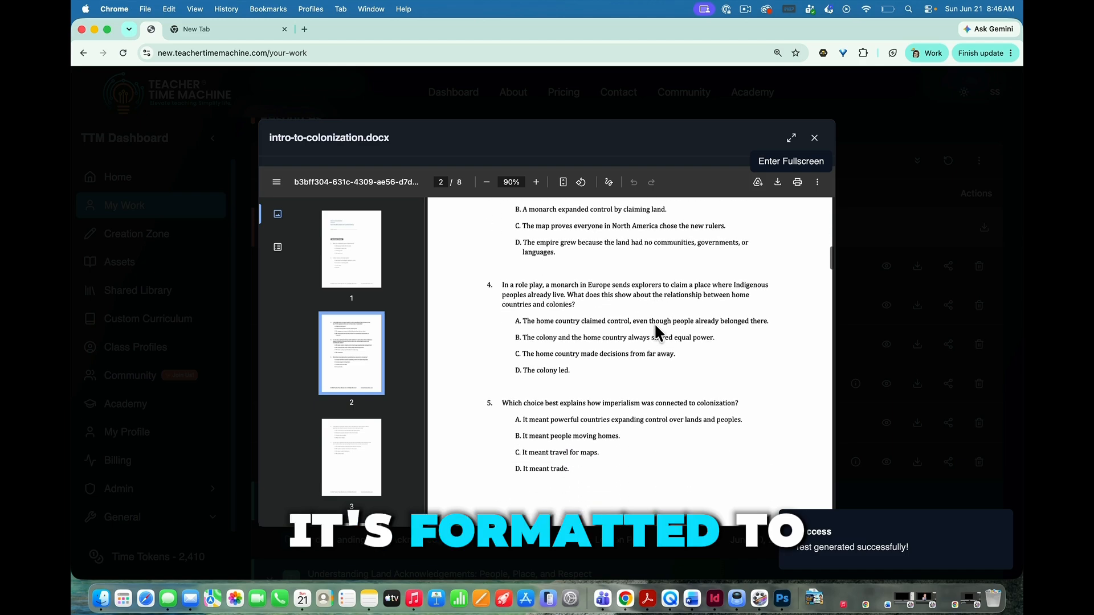
scroll(654, 328, down, 5)
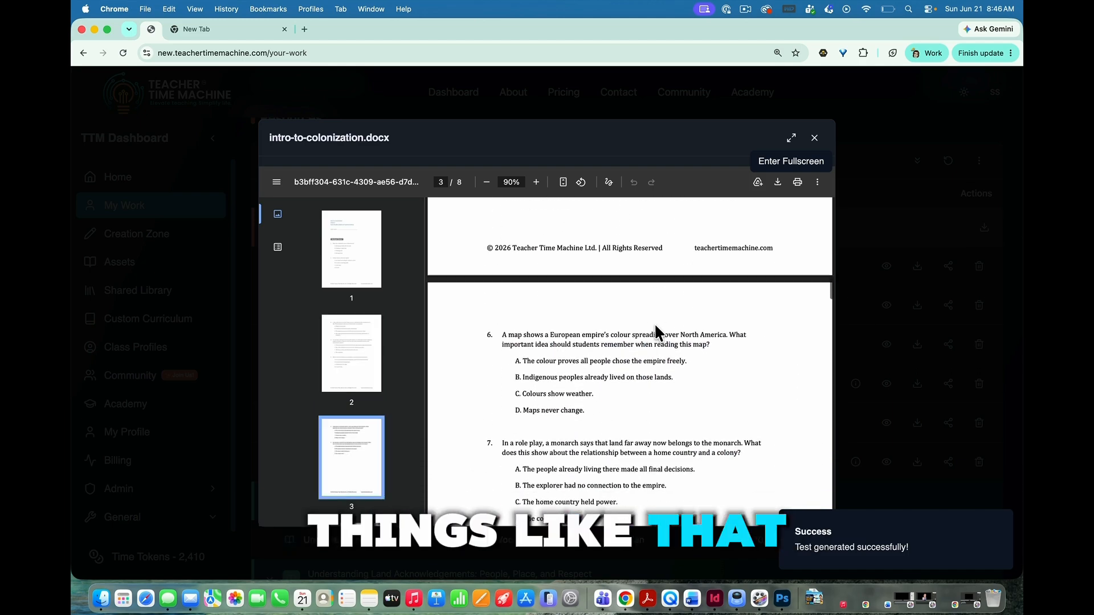
scroll(656, 330, down, 6)
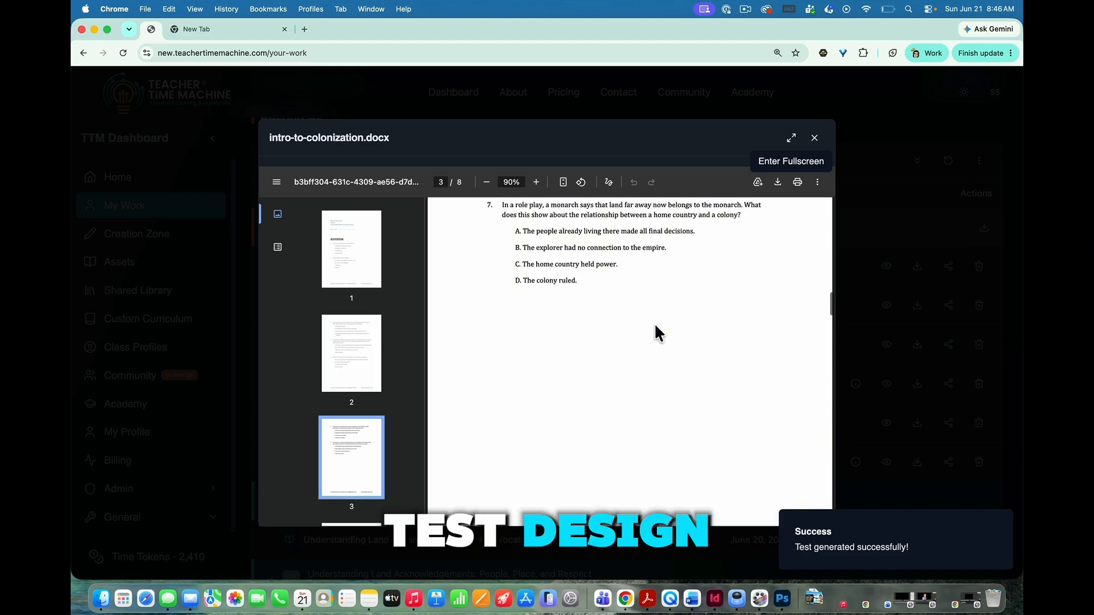
Examine the answer lines and blank answer space of the short-answer questions in the test document.
scroll(654, 323, down, 6)
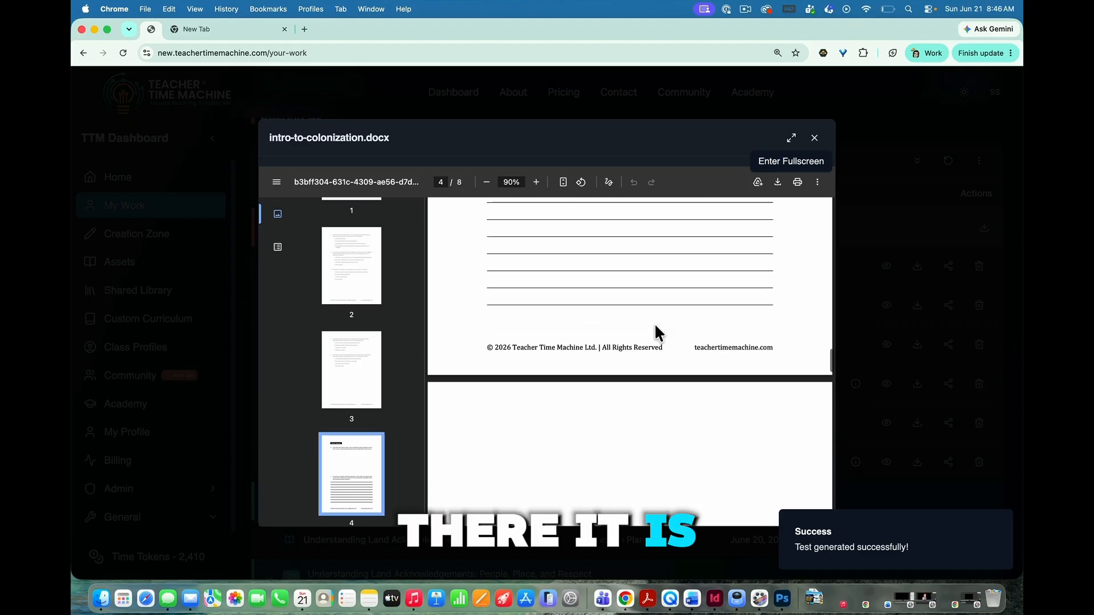
scroll(654, 323, up, 4)
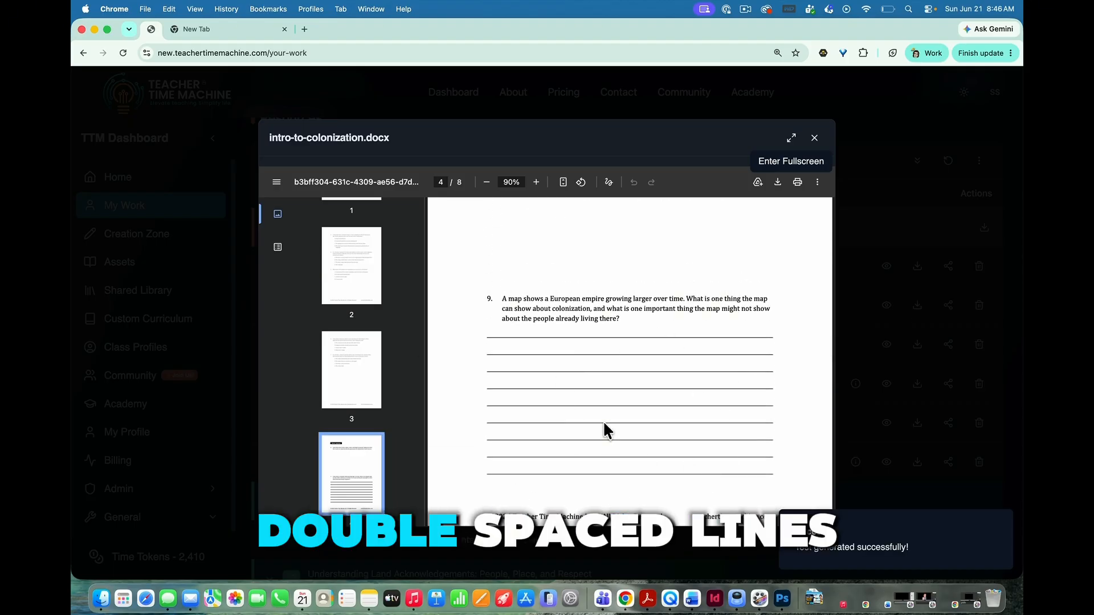
scroll(603, 425, down, 6)
scroll(602, 427, up, 5)
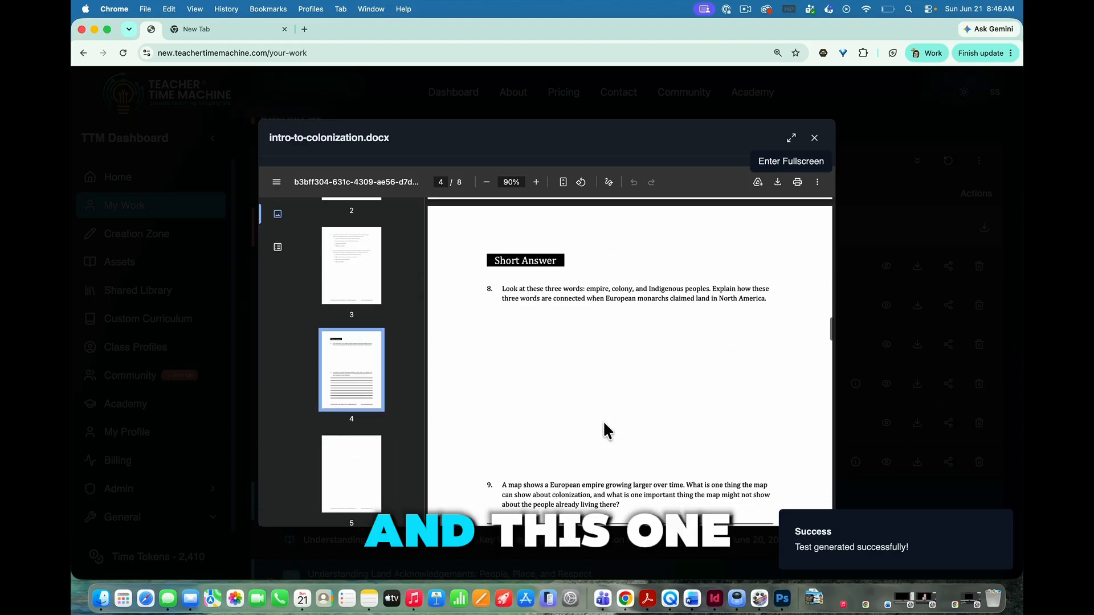
scroll(603, 430, down, 2)
scroll(685, 467, down, 6)
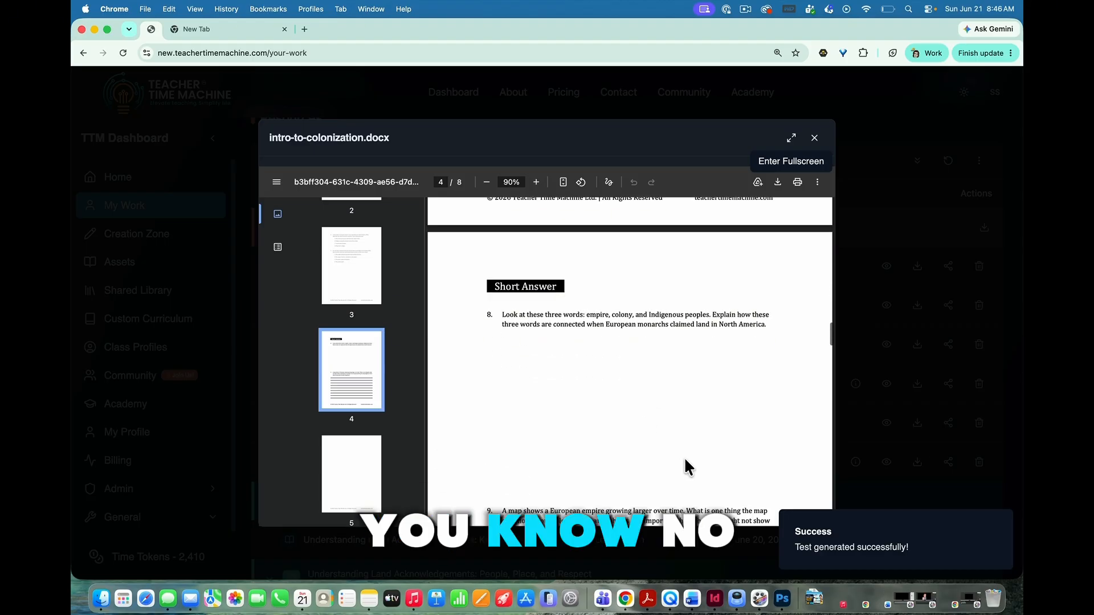
scroll(685, 461, down, 12)
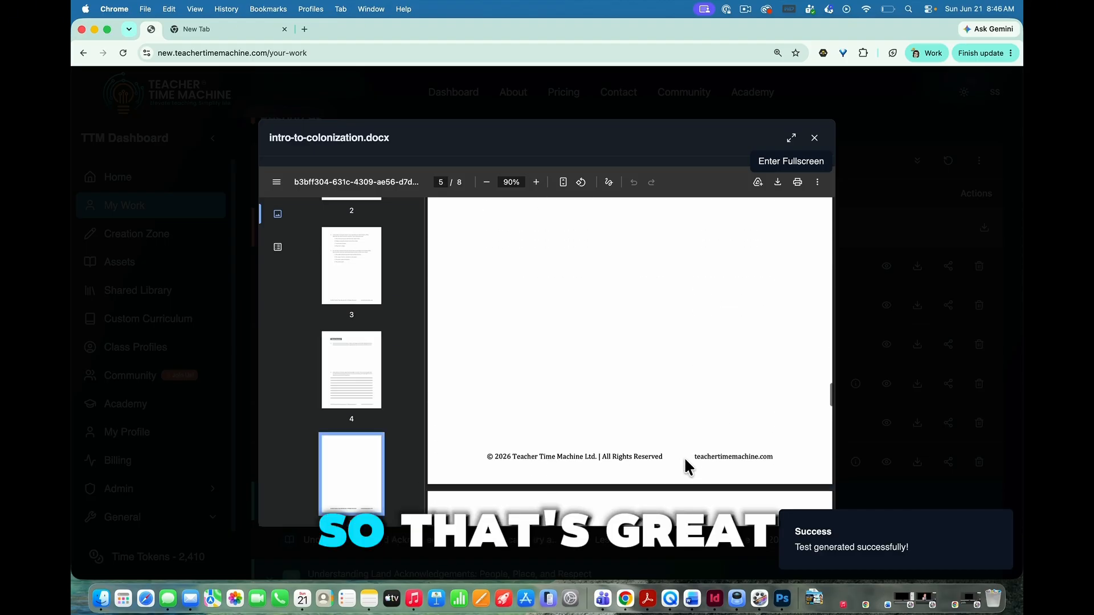
scroll(686, 460, down, 8)
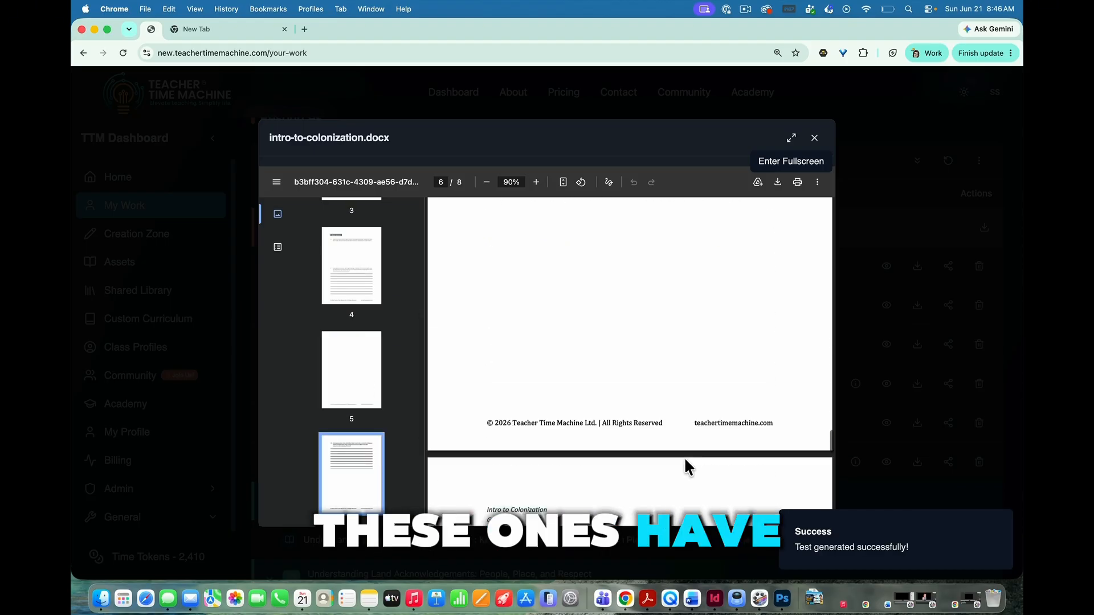
Review the student answer sheet and answer key at the end of the test document, and close the preview.
scroll(686, 460, down, 2)
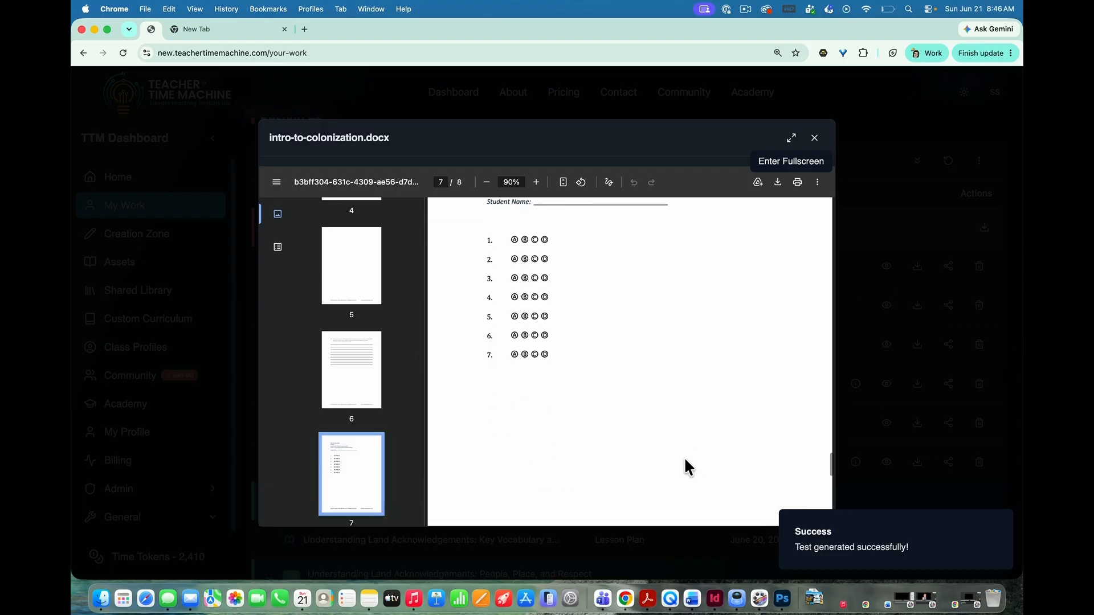
scroll(685, 460, down, 7)
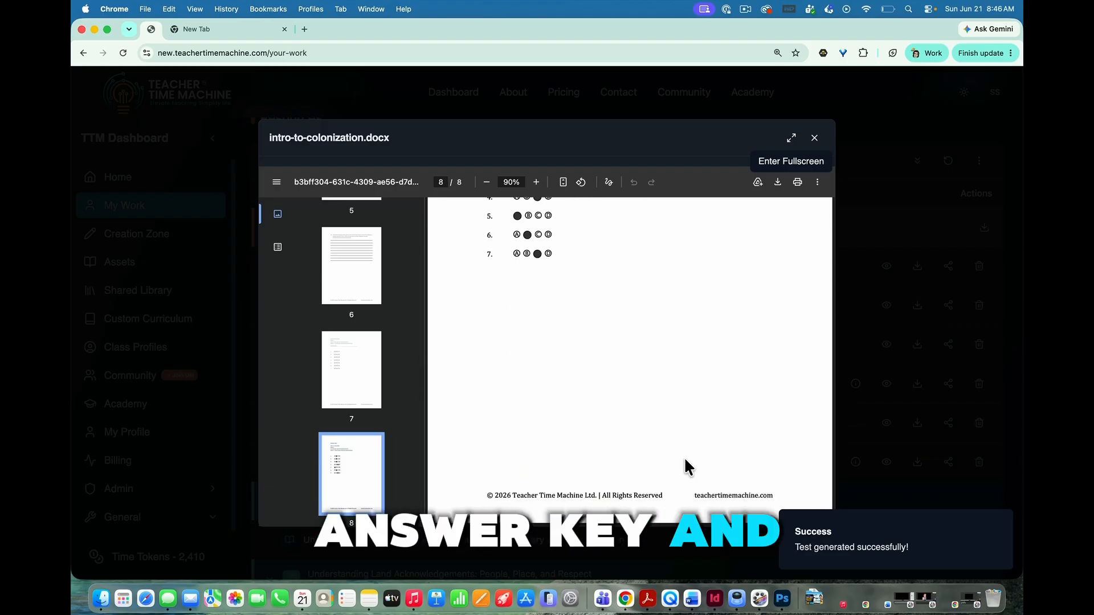
scroll(685, 467, up, 15)
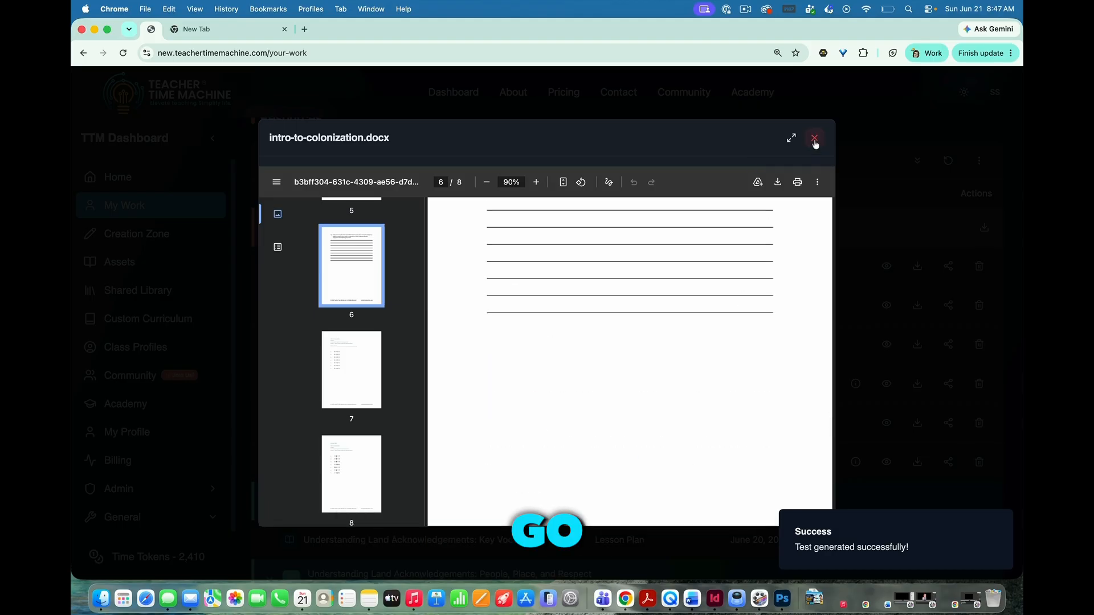
click(814, 139)
Preview the Intro to Colonization Outcome Analysis file and review its outcome key and the outcomes, type and DOK level columns.
scroll(802, 473, down, 8)
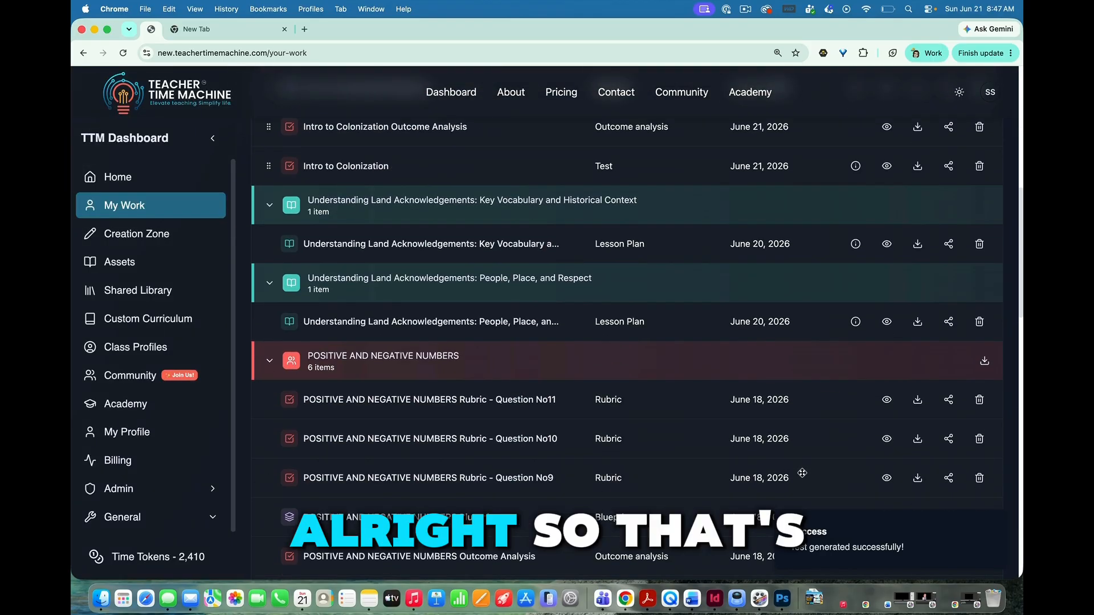
scroll(802, 473, up, 1)
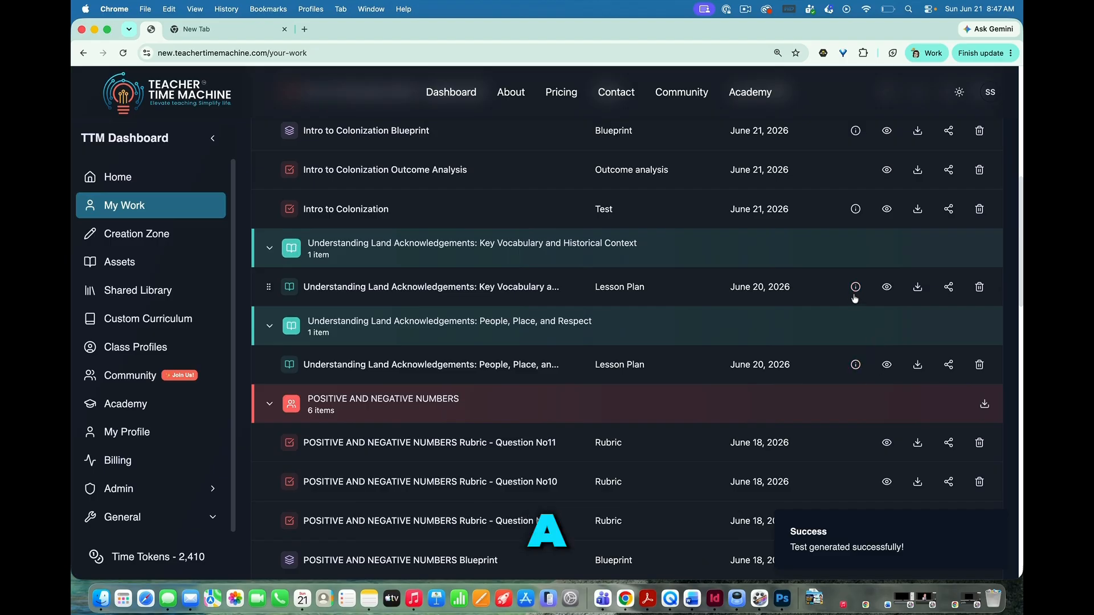
scroll(851, 323, up, 5)
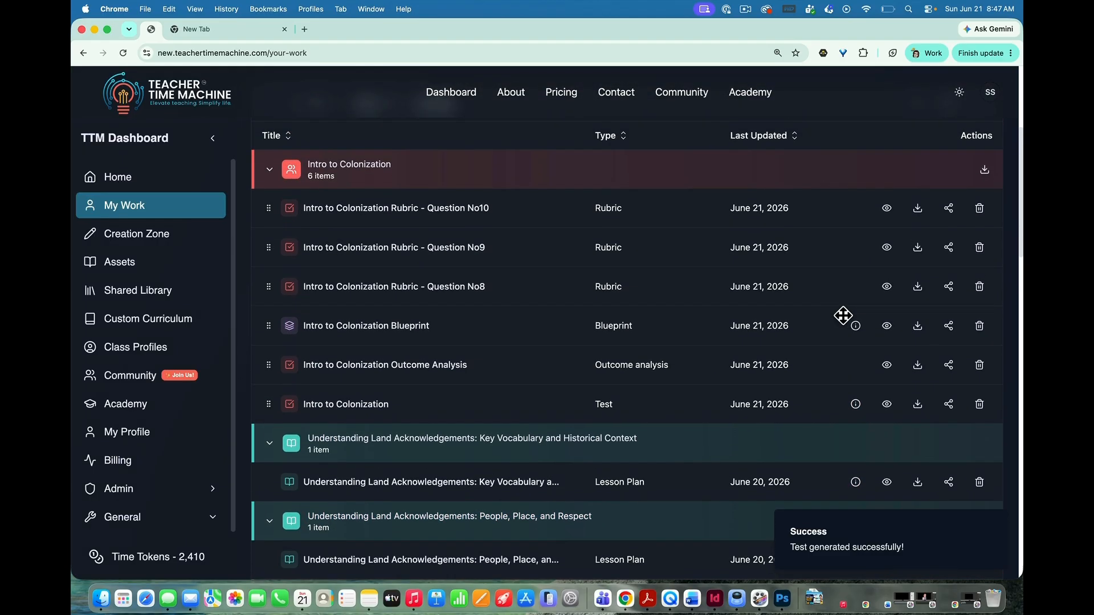
click(887, 365)
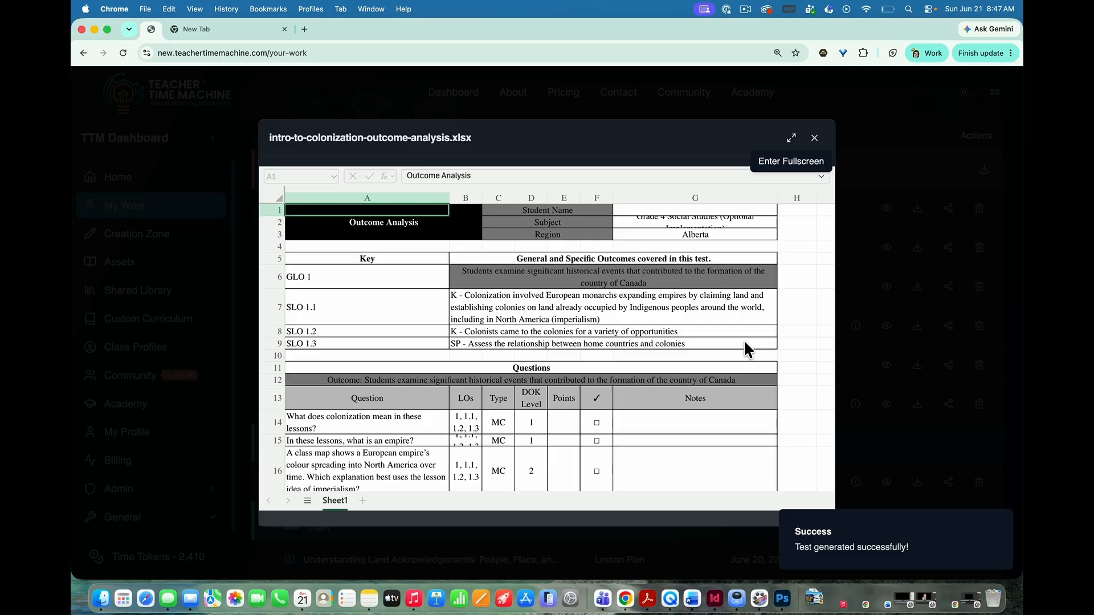
scroll(743, 342, down, 8)
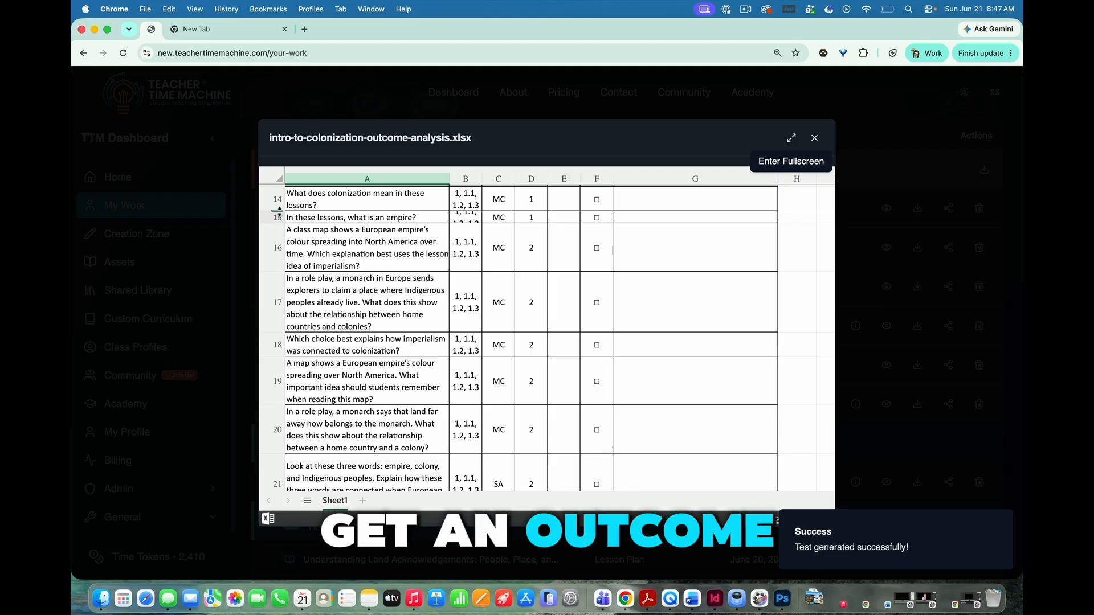
scroll(542, 218, up, 5)
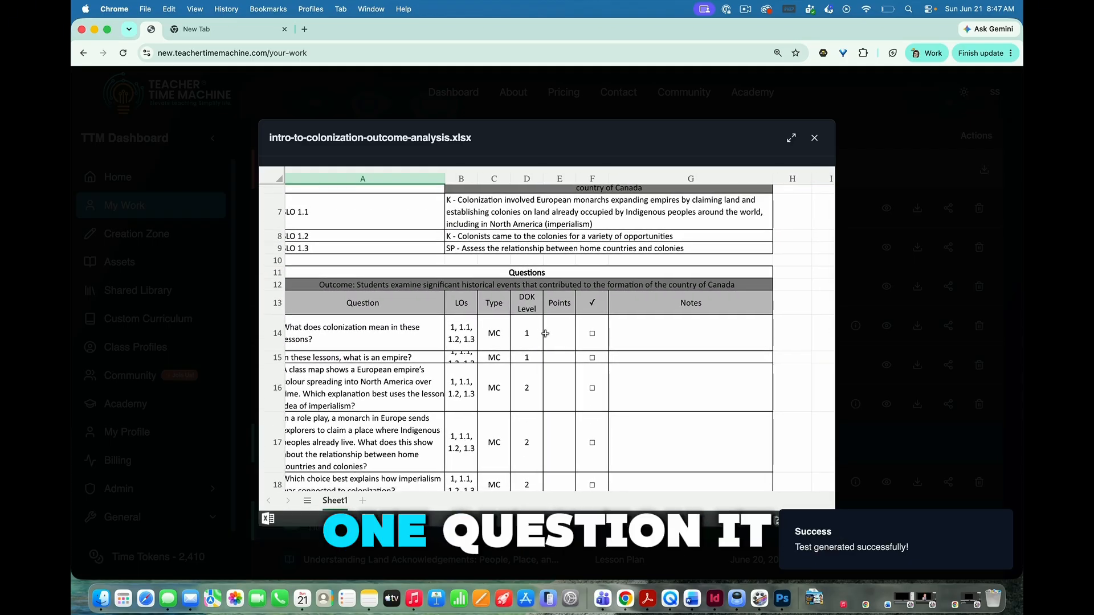
scroll(470, 340, left, 1)
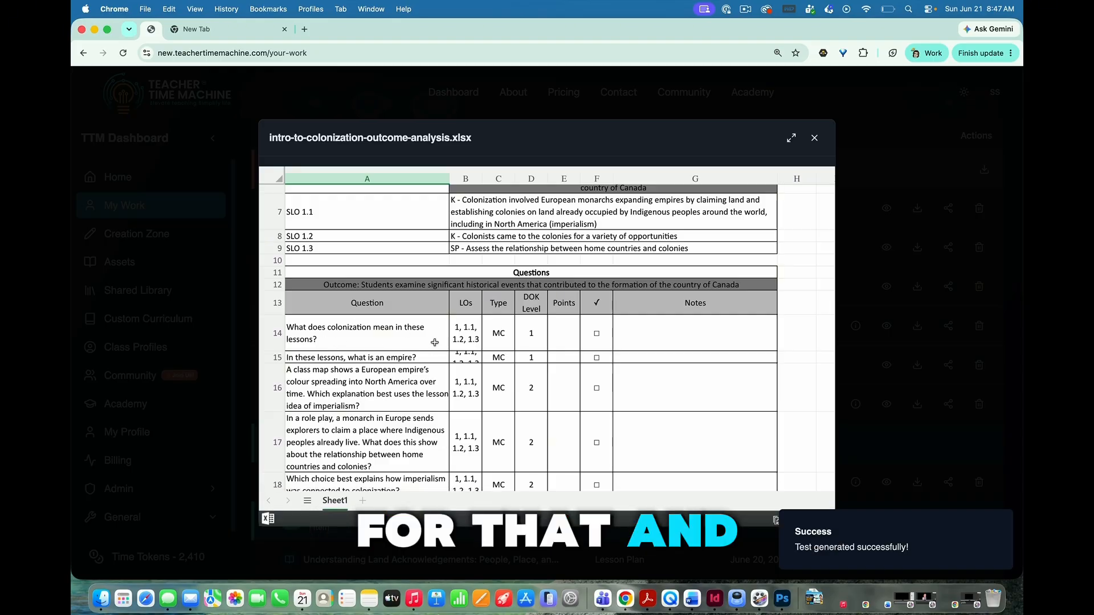
Examine the multiple-choice and short-answer question rows down to the end of the outcome analysis, and close the preview.
scroll(396, 403, down, 5)
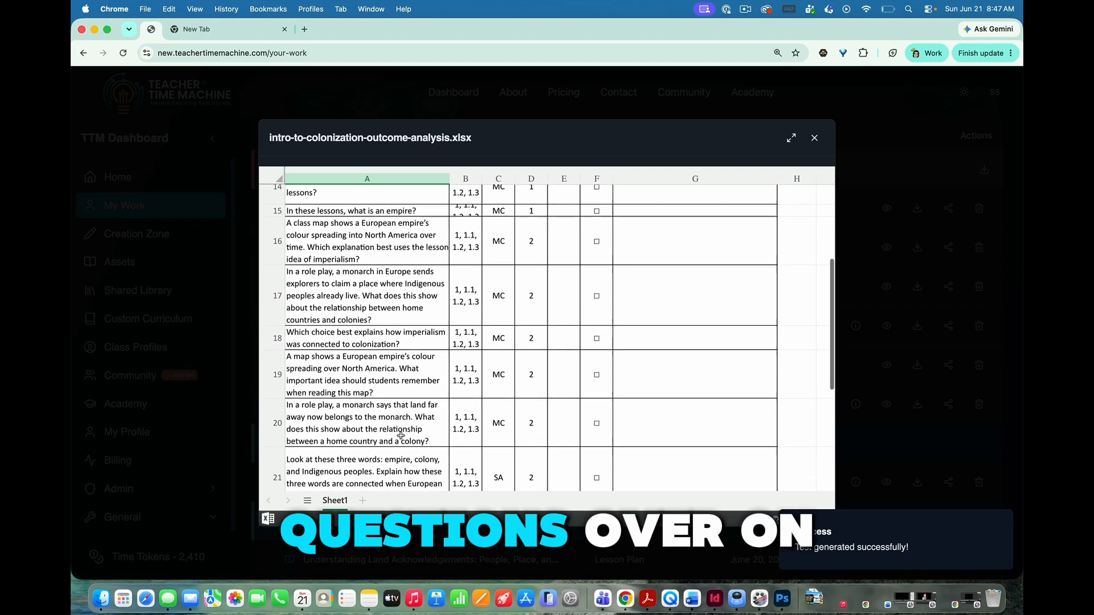
scroll(400, 436, down, 6)
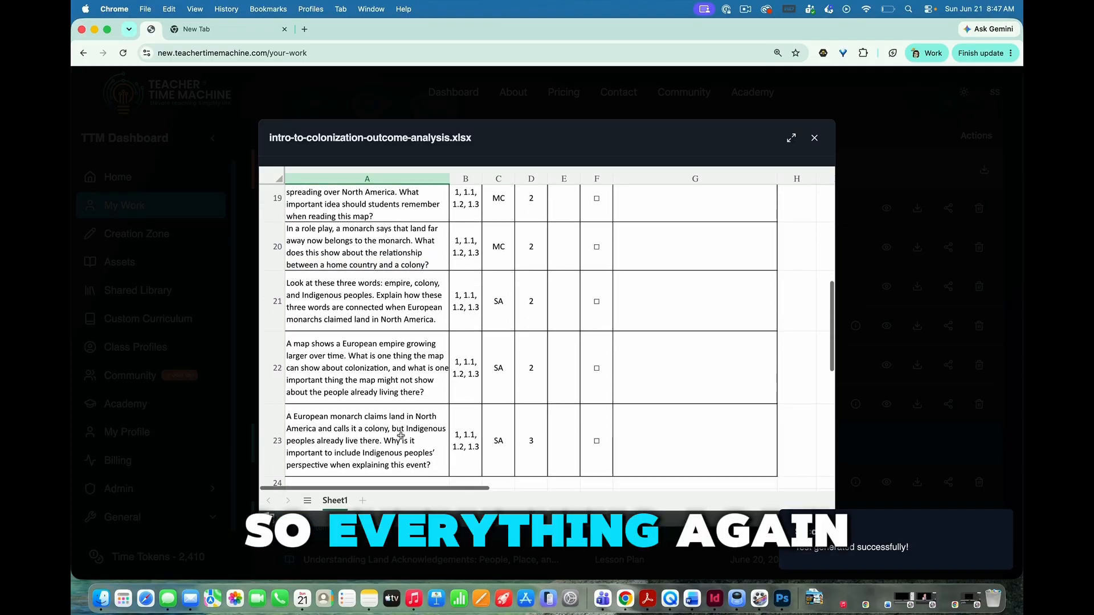
scroll(401, 435, down, 3)
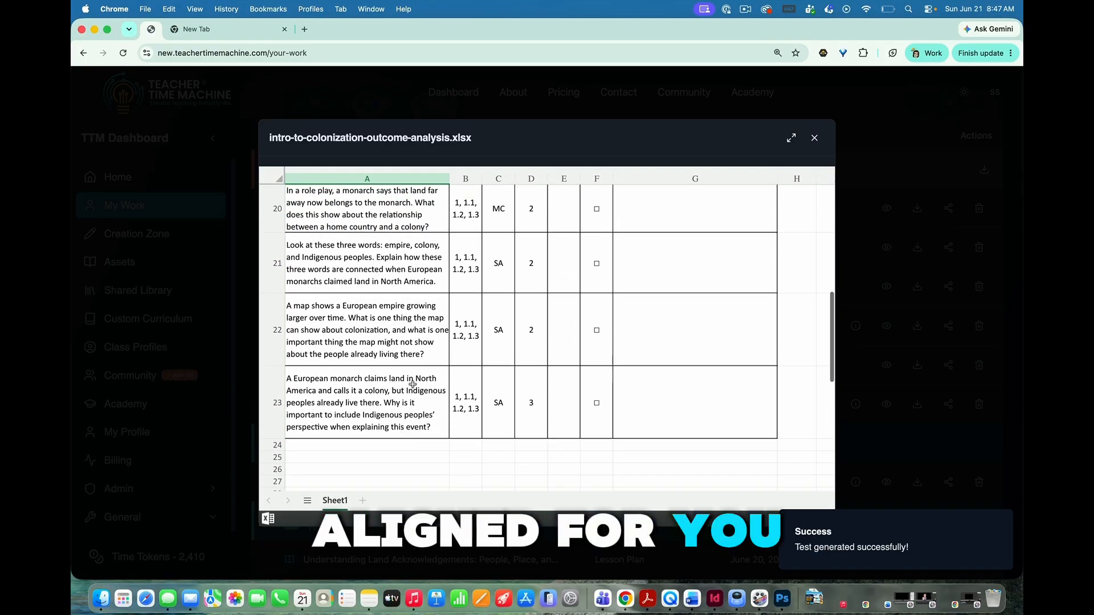
scroll(599, 419, up, 3)
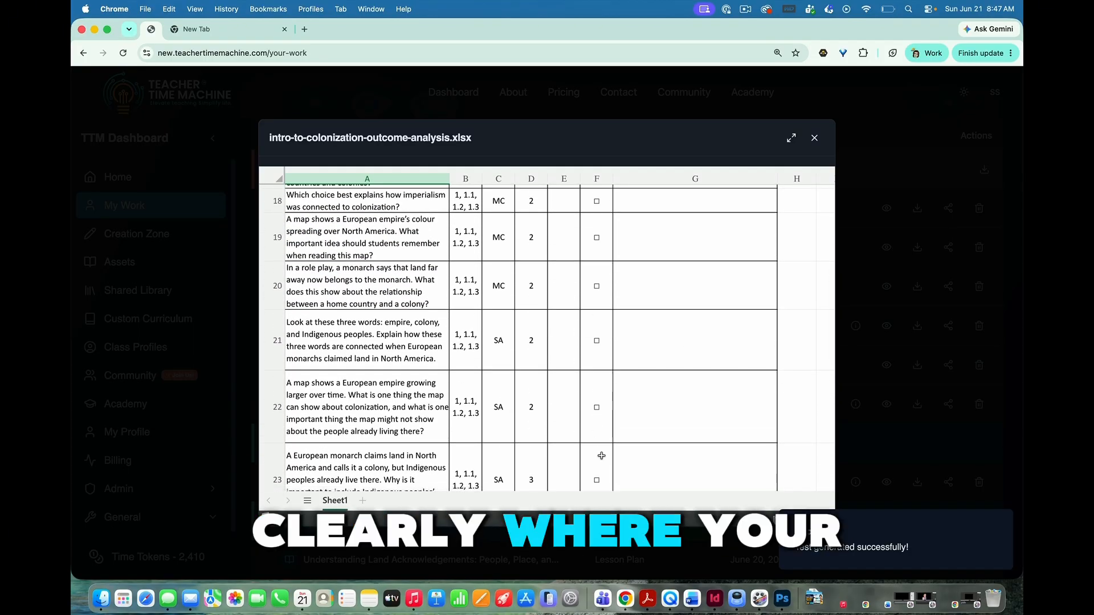
key(Escape)
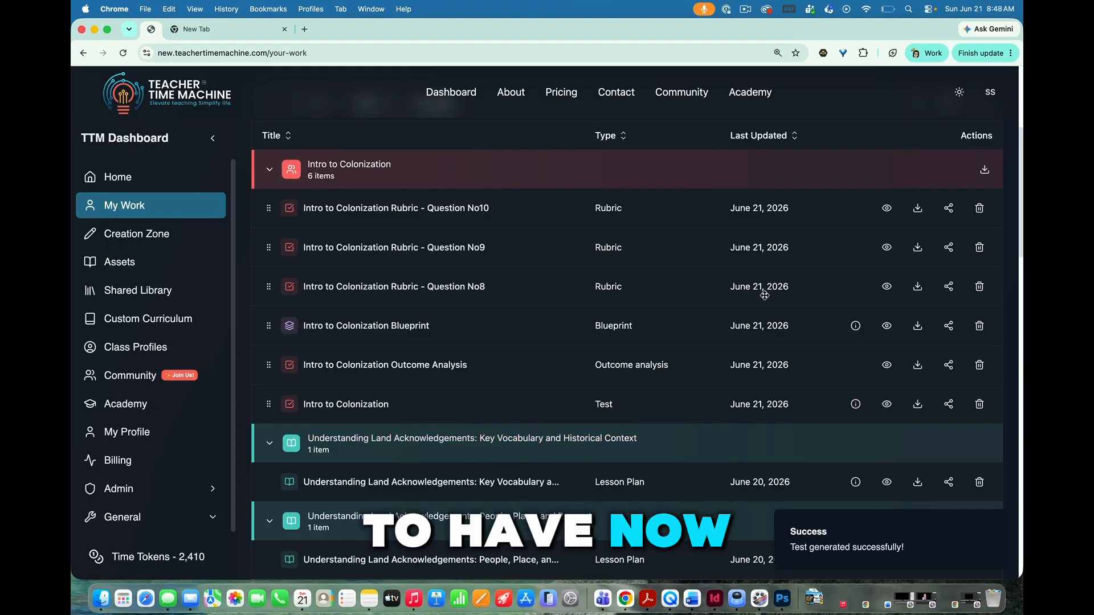
Preview the Question No8 rubric, examine its outcomes and I-can descriptors from Advanced to Not Yet in fullscreen, and close it.
click(887, 289)
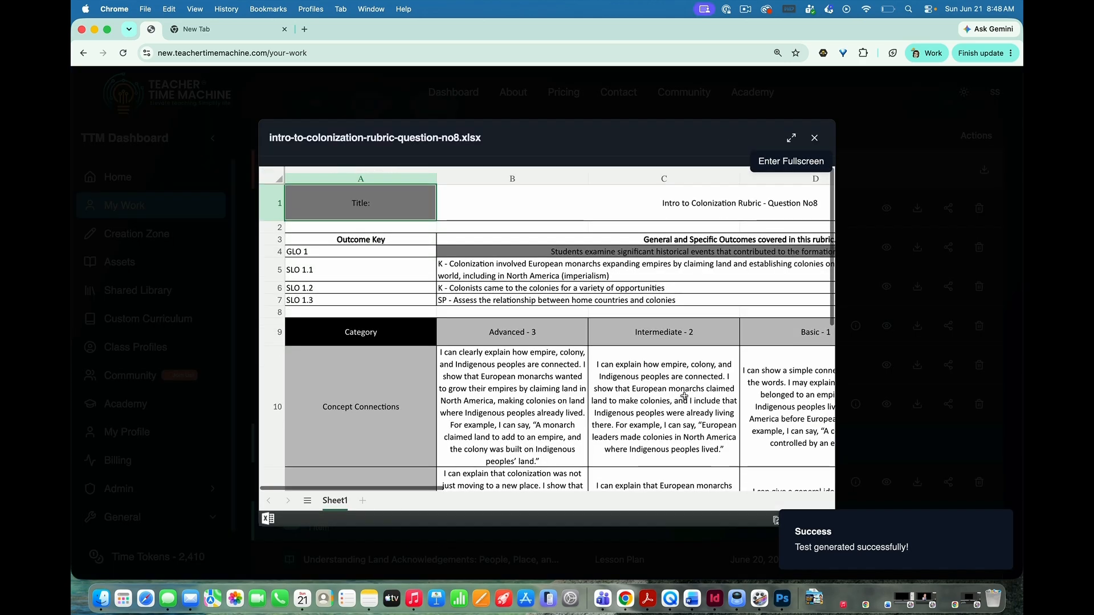
scroll(684, 396, down, 5)
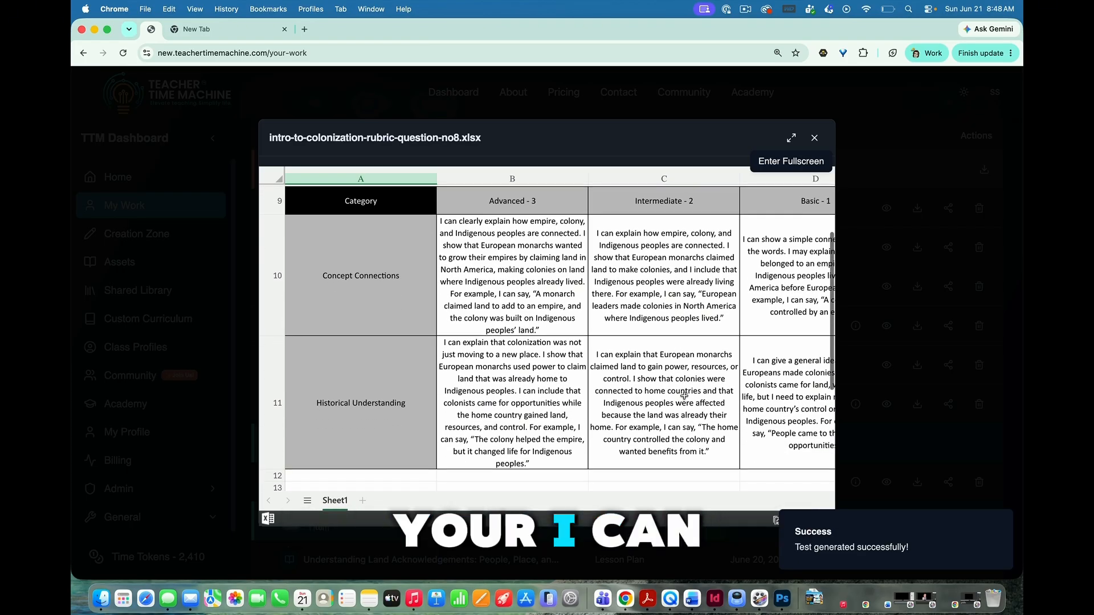
scroll(684, 395, up, 5)
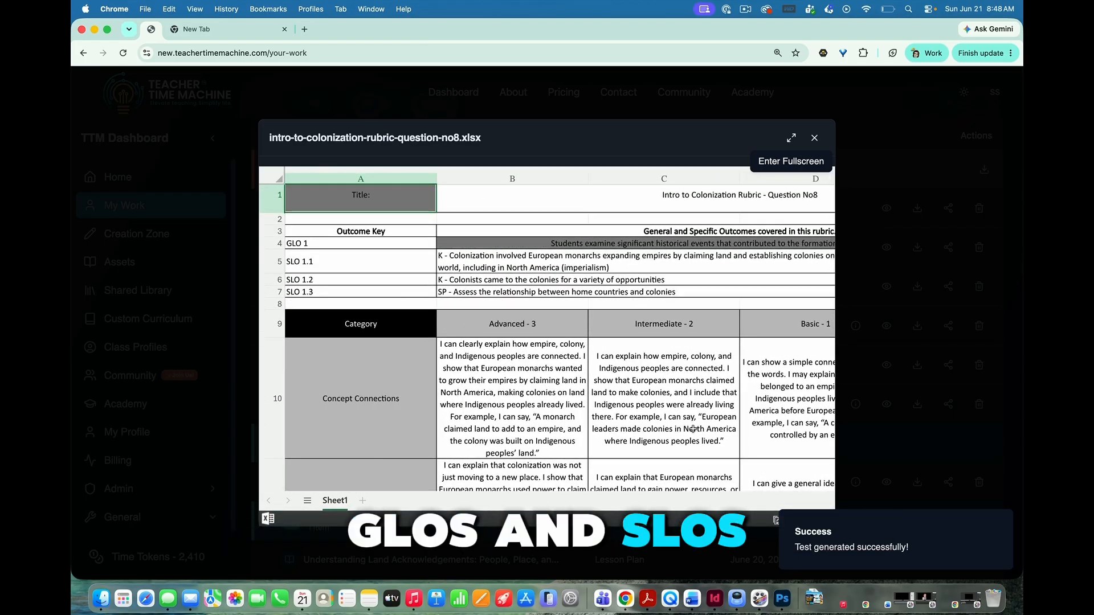
scroll(693, 428, right, 5)
scroll(693, 428, down, 3)
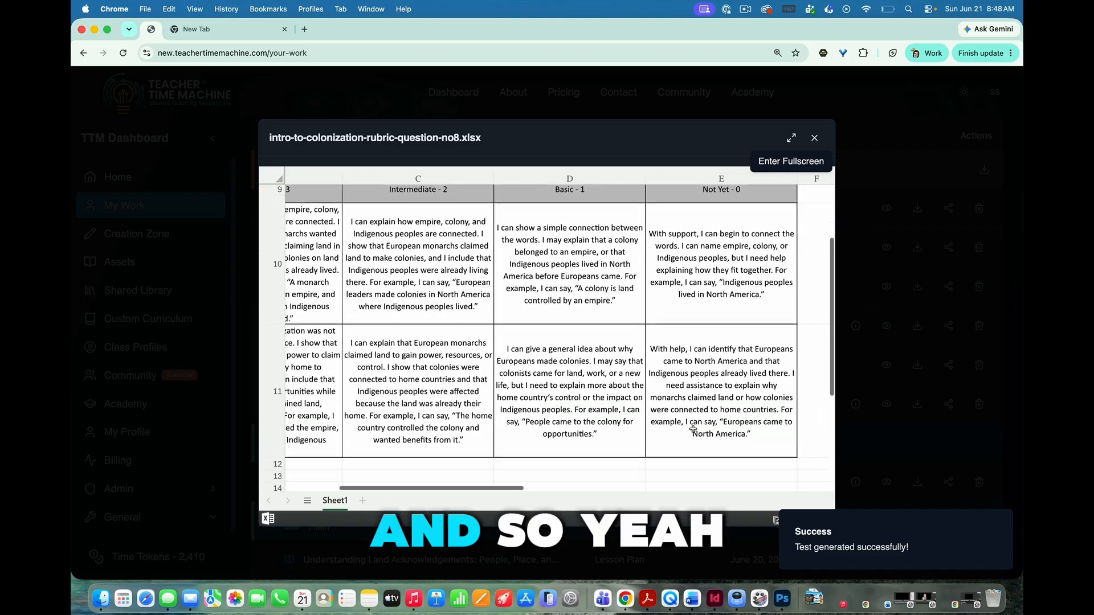
scroll(693, 429, left, 3)
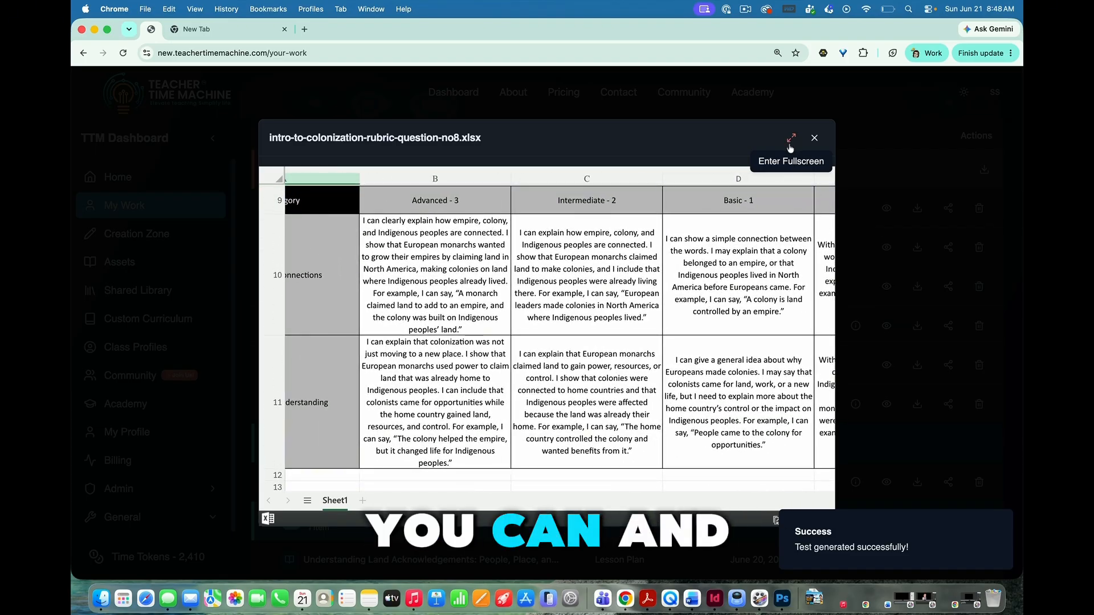
click(790, 142)
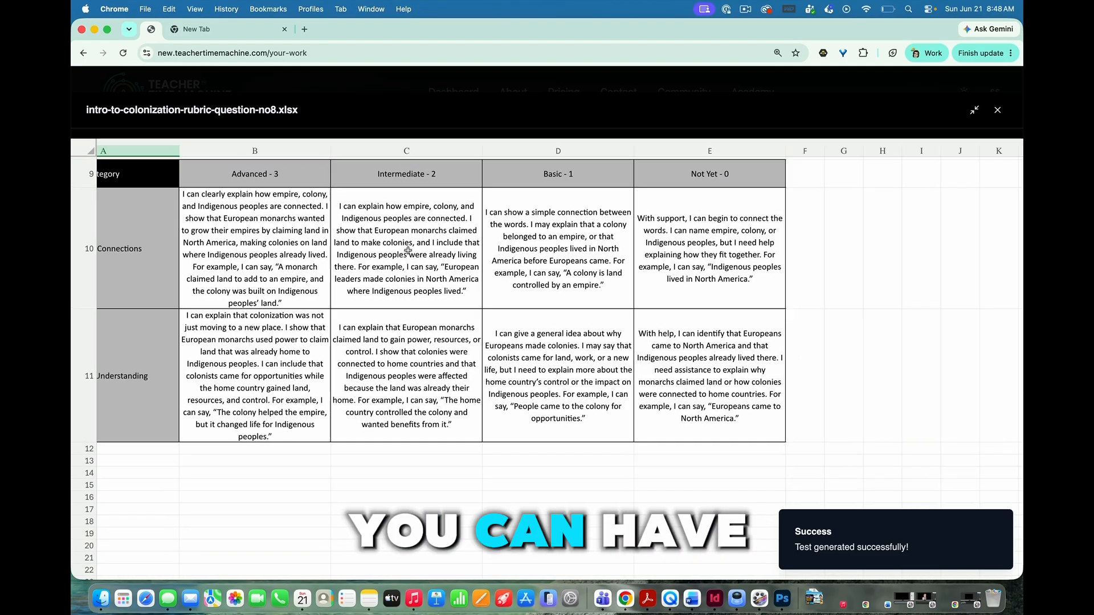
scroll(408, 251, left, 2)
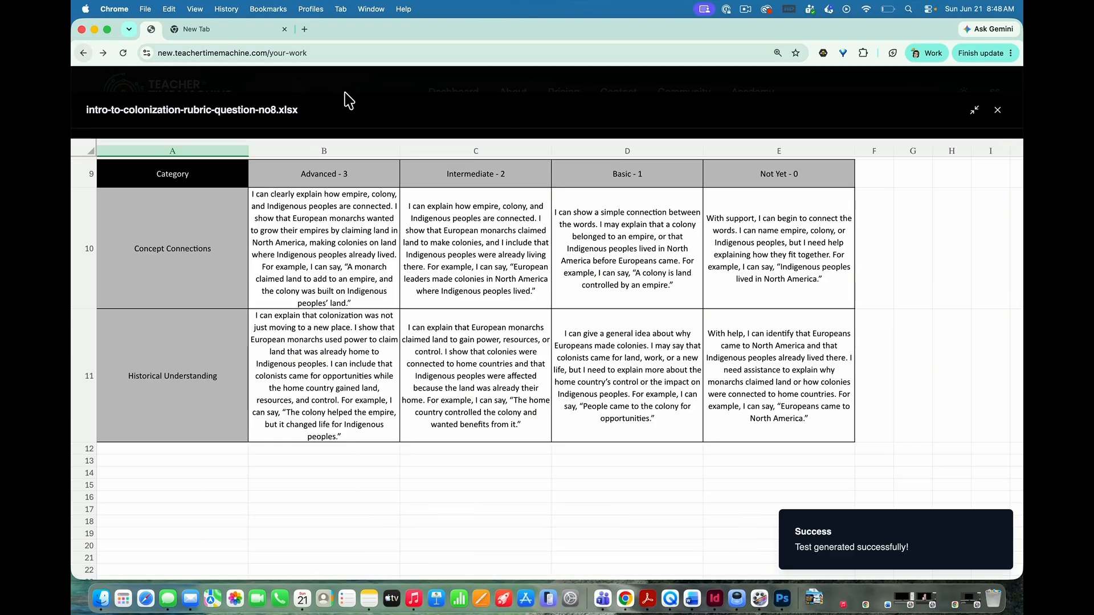
click(997, 110)
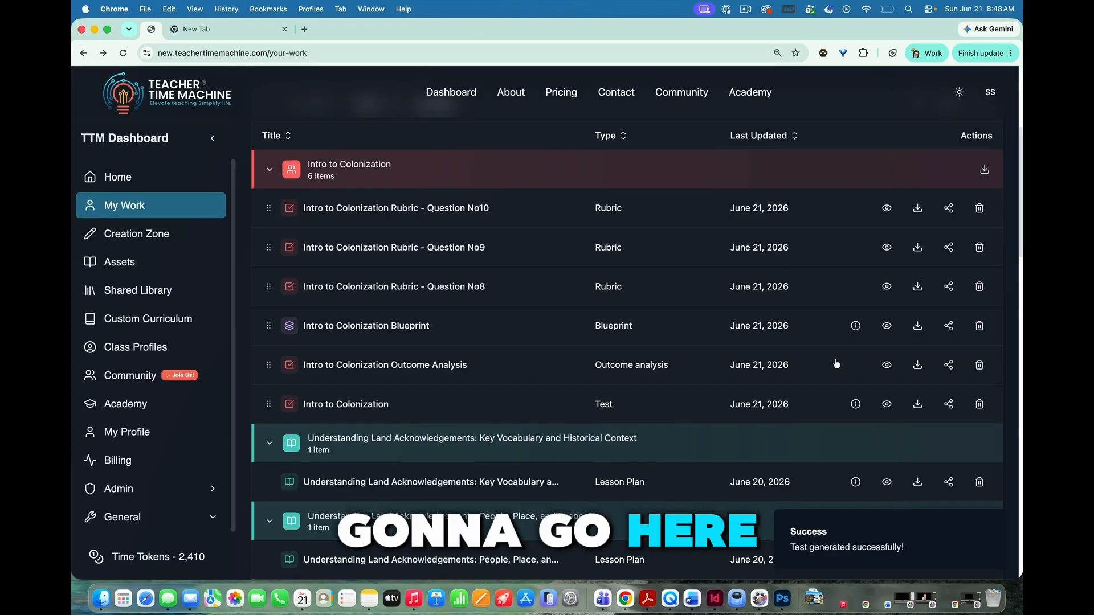
Check the sharing options of the Intro to Colonization test without sharing it, and open the Assets page.
click(948, 405)
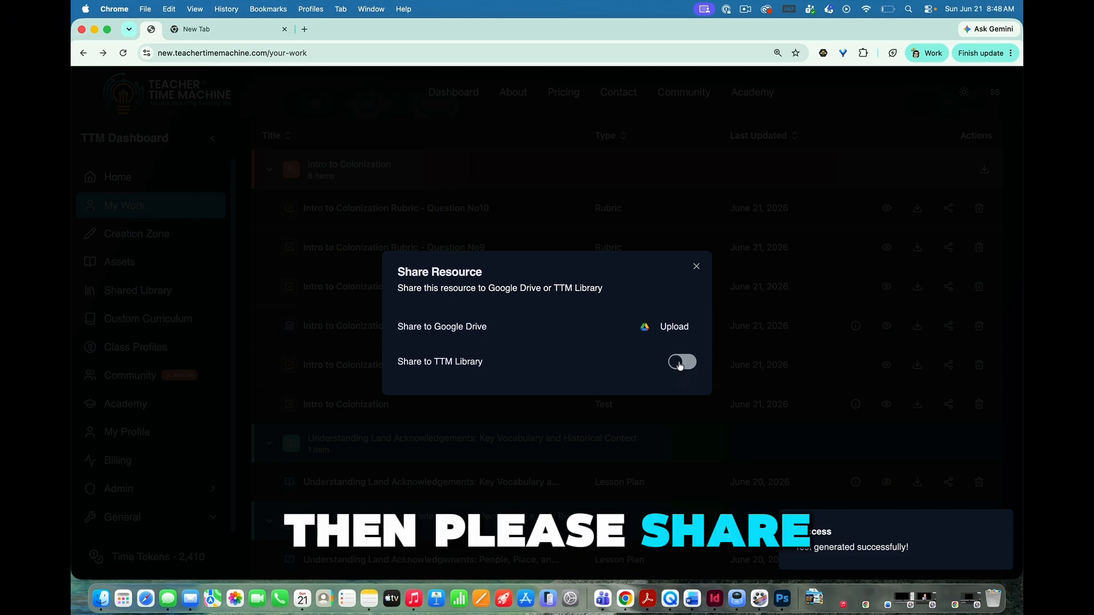
click(695, 267)
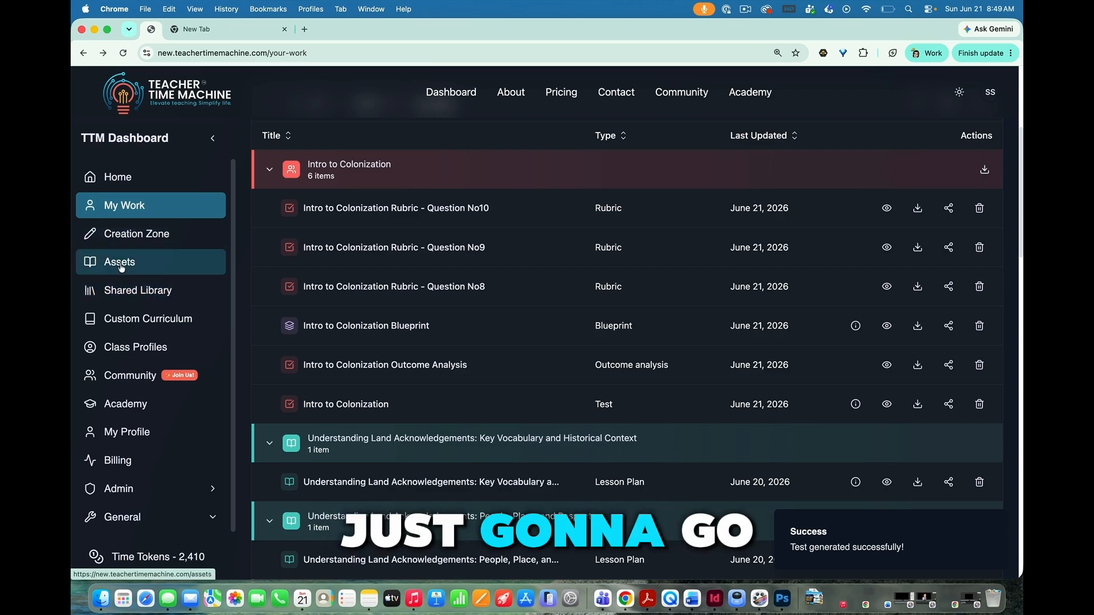
click(121, 268)
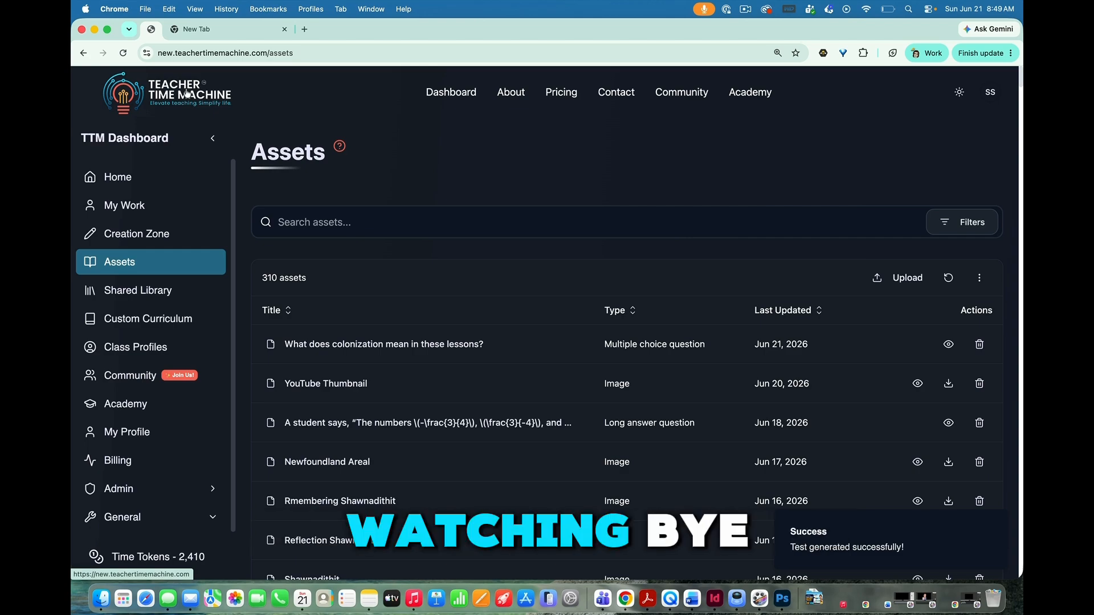
click(746, 9)
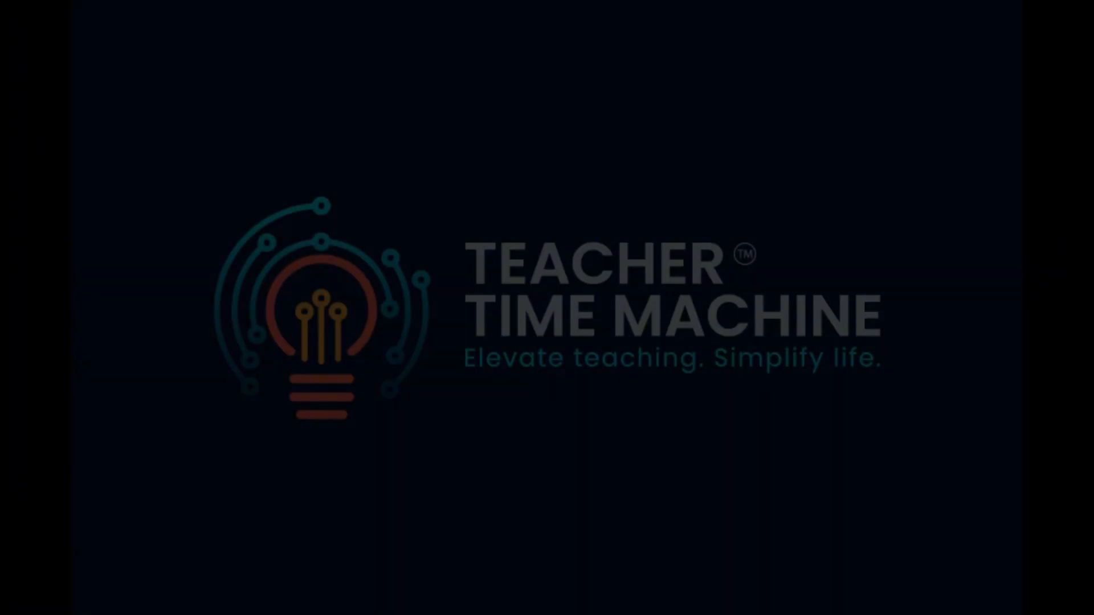